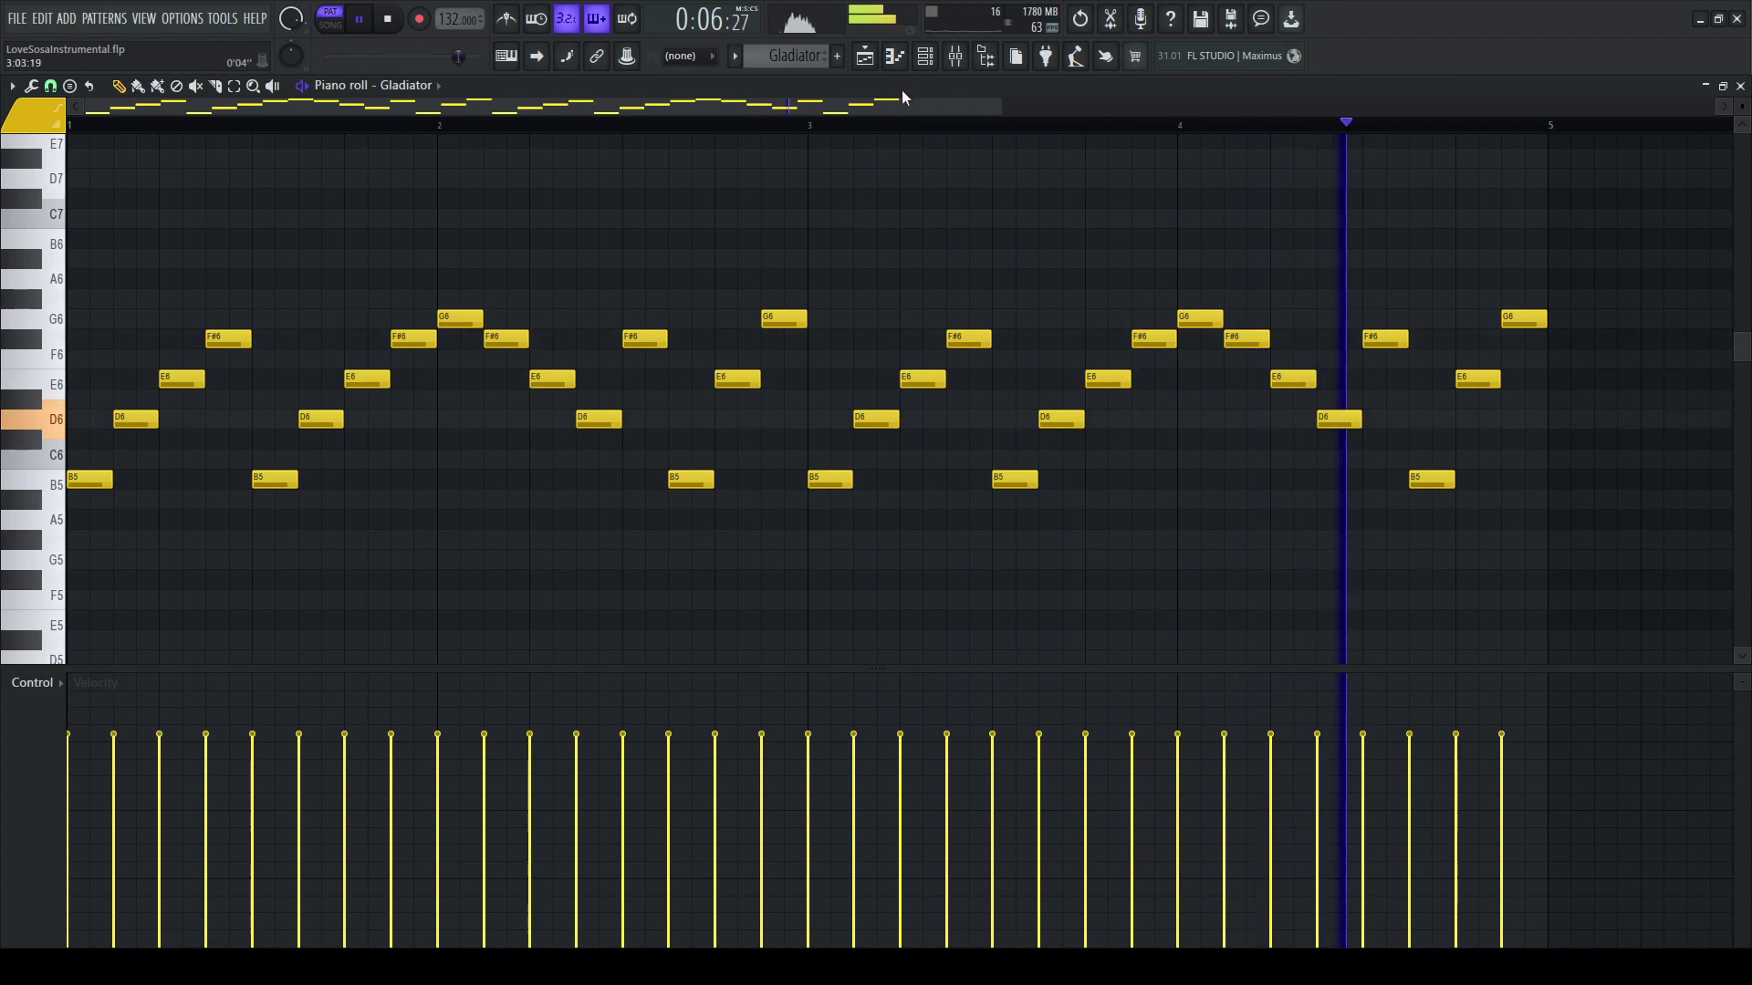
# Step: Inspect the PanCake2 panning effect on the Melody mixer track
pyautogui.click(128, 341)
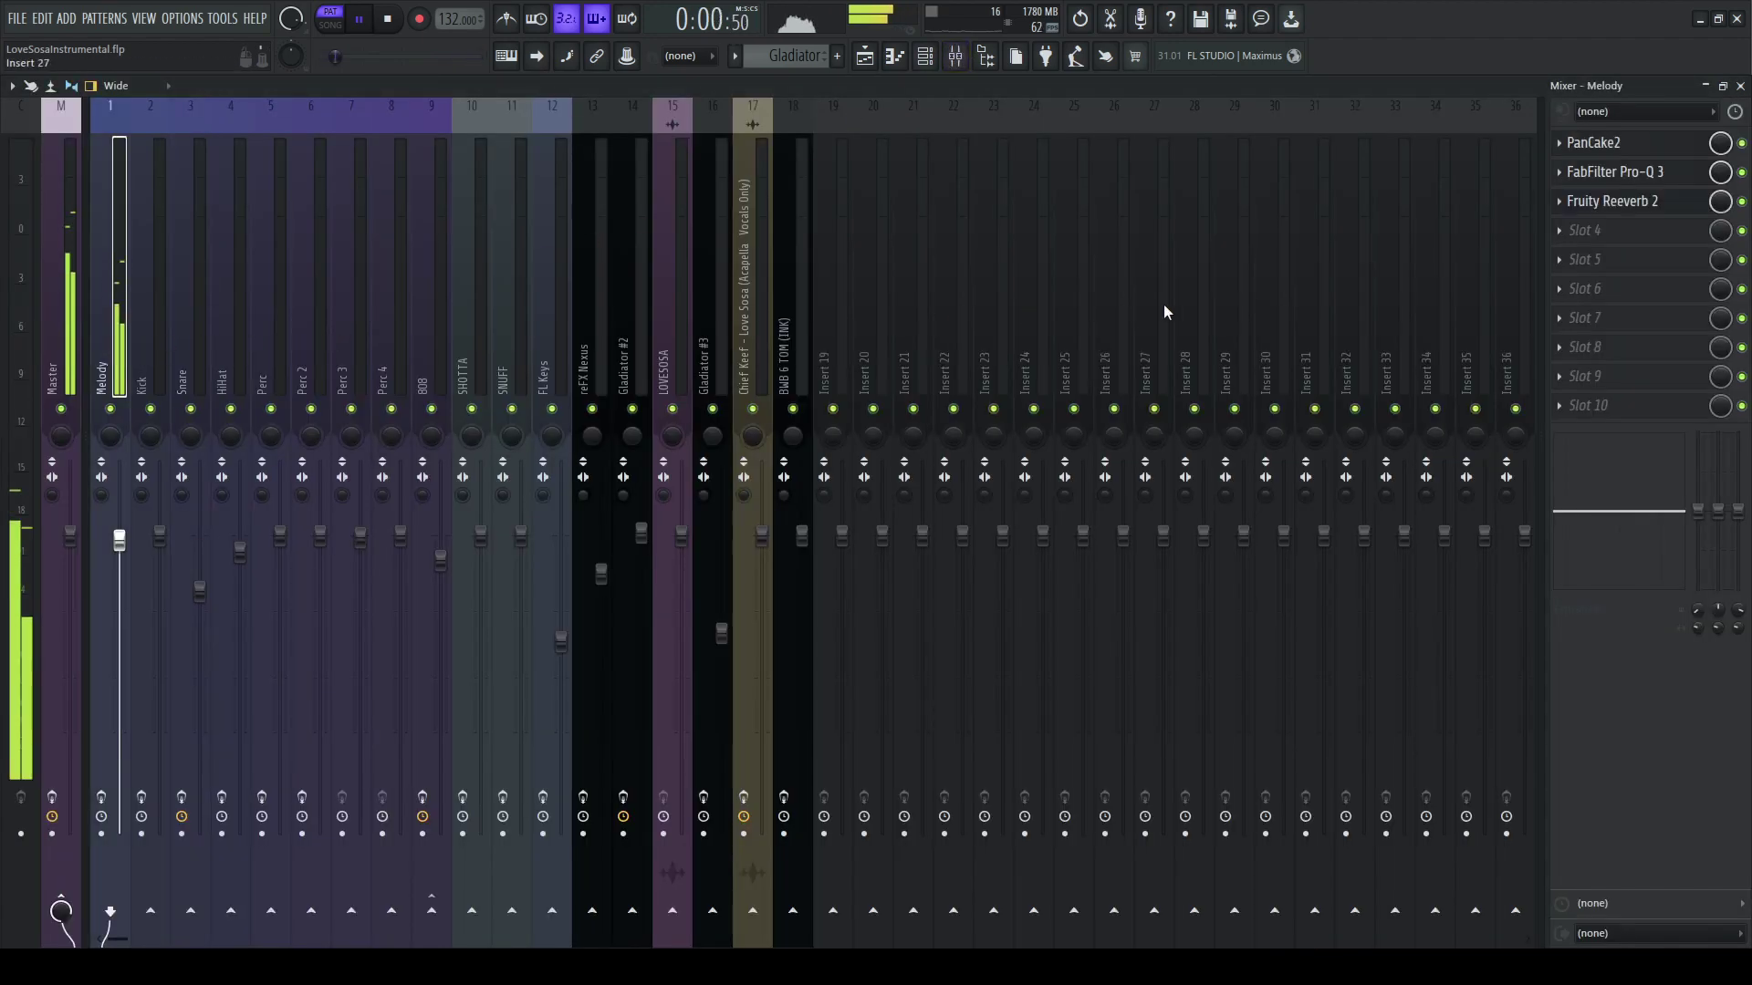
pyautogui.click(1630, 146)
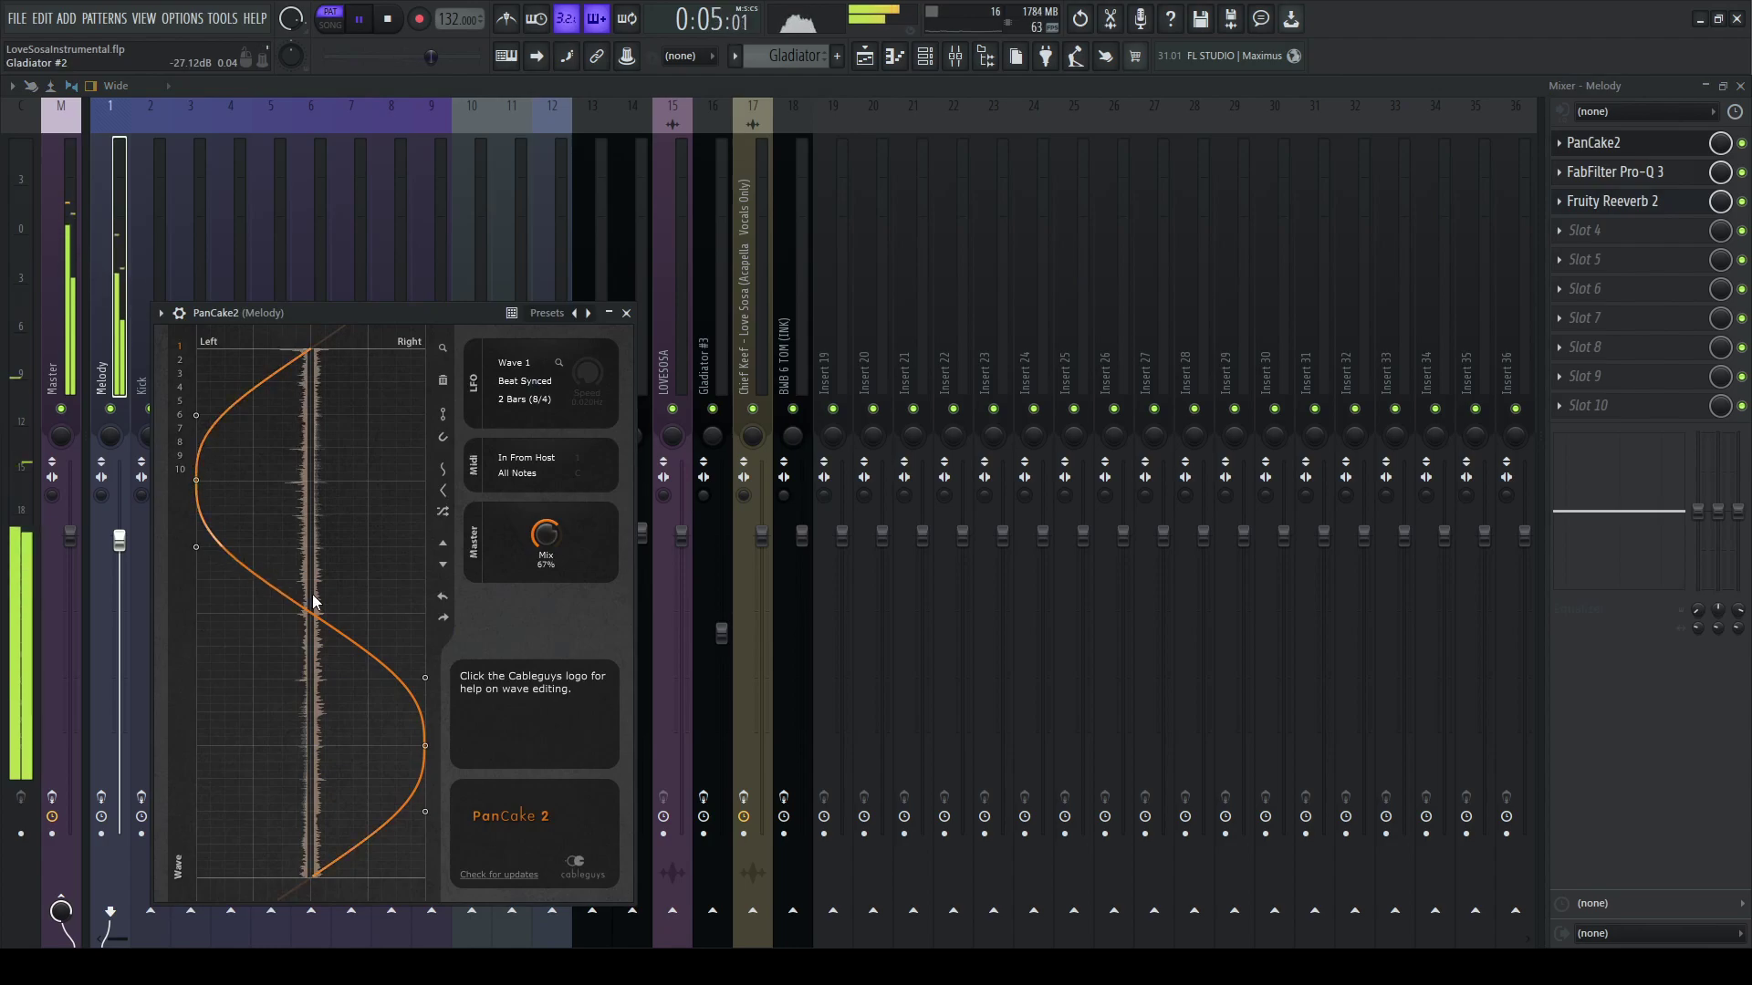
pyautogui.click(626, 313)
pyautogui.click(629, 310)
pyautogui.click(95, 321)
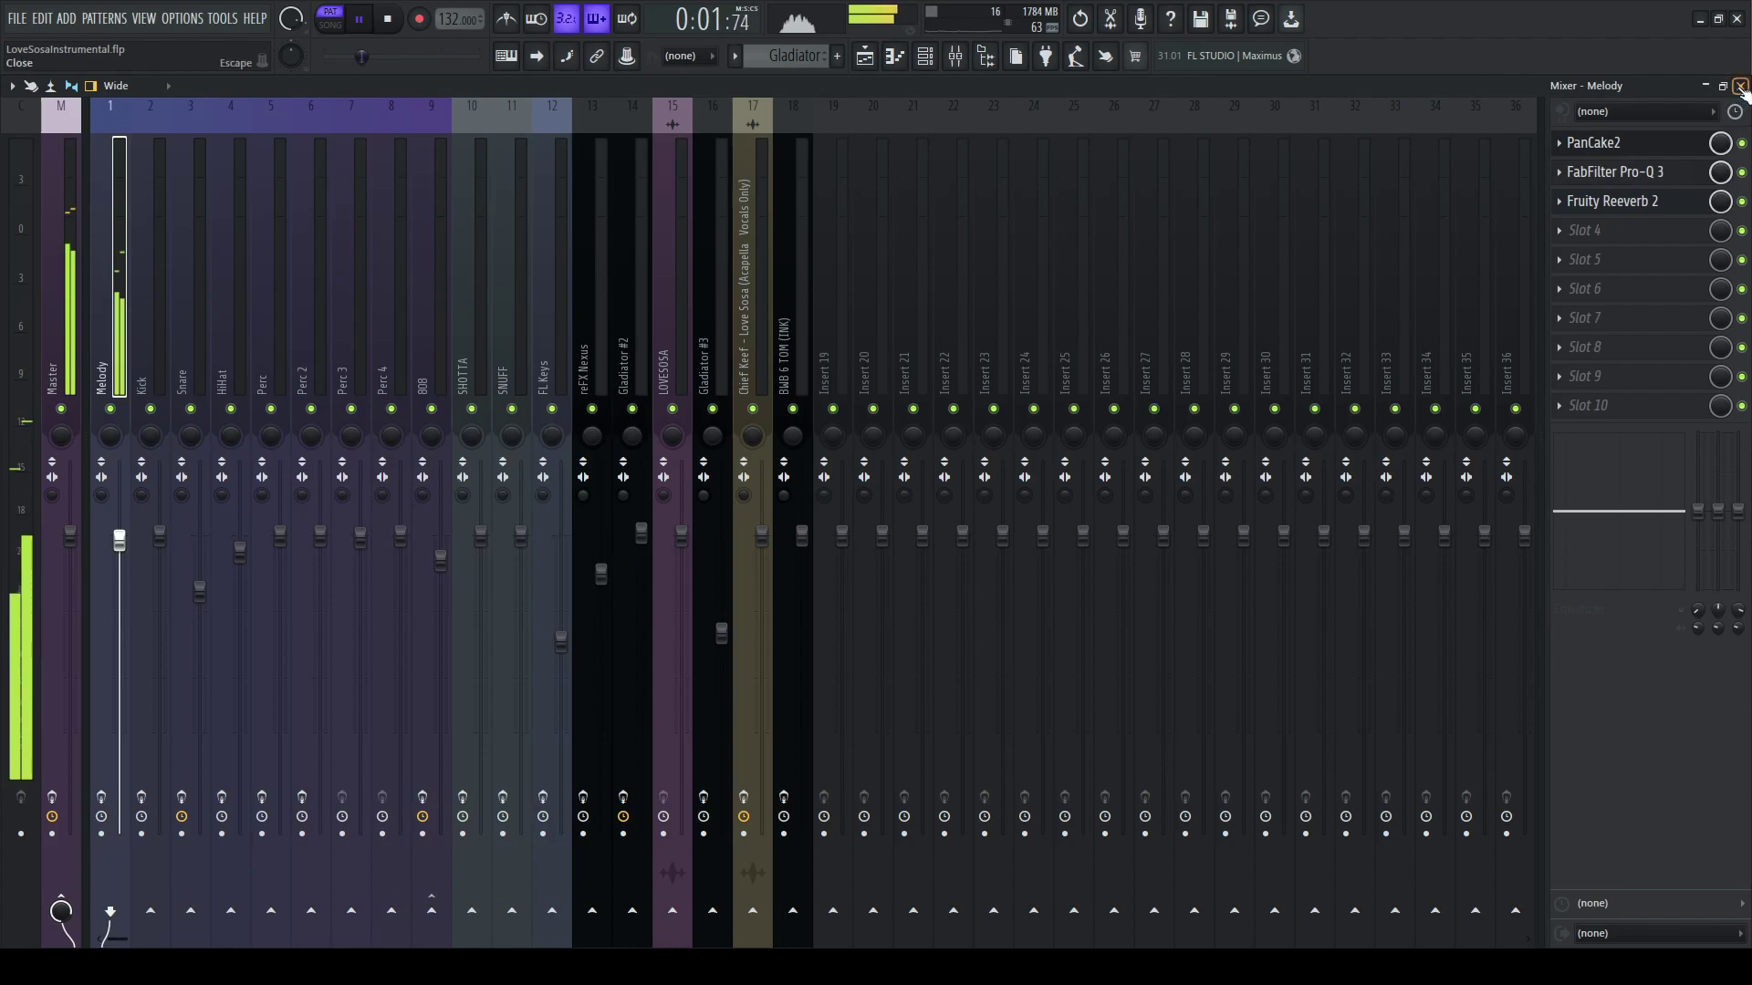
# Step: Examine FabFilter Pro-Q 3 and Fruity Reeverb 2 on the Melody mixer track and return to the playlist arrangement
pyautogui.click(1645, 173)
pyautogui.click(1642, 173)
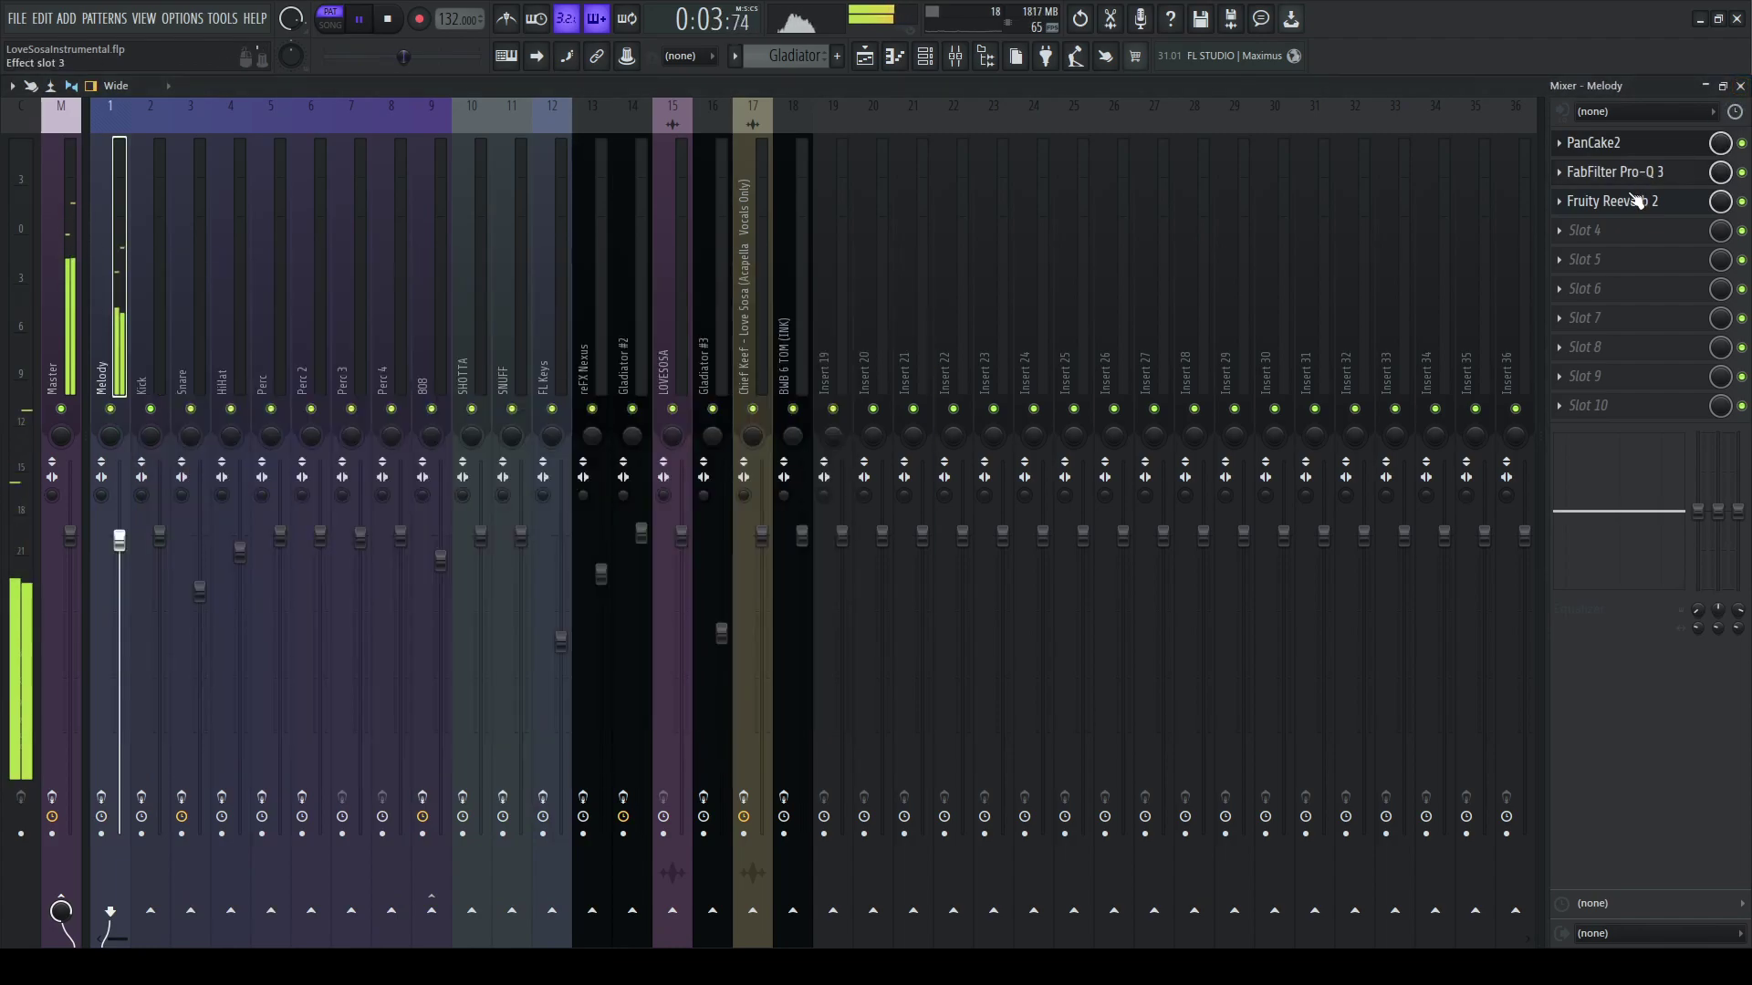
pyautogui.click(1635, 203)
pyautogui.click(1634, 203)
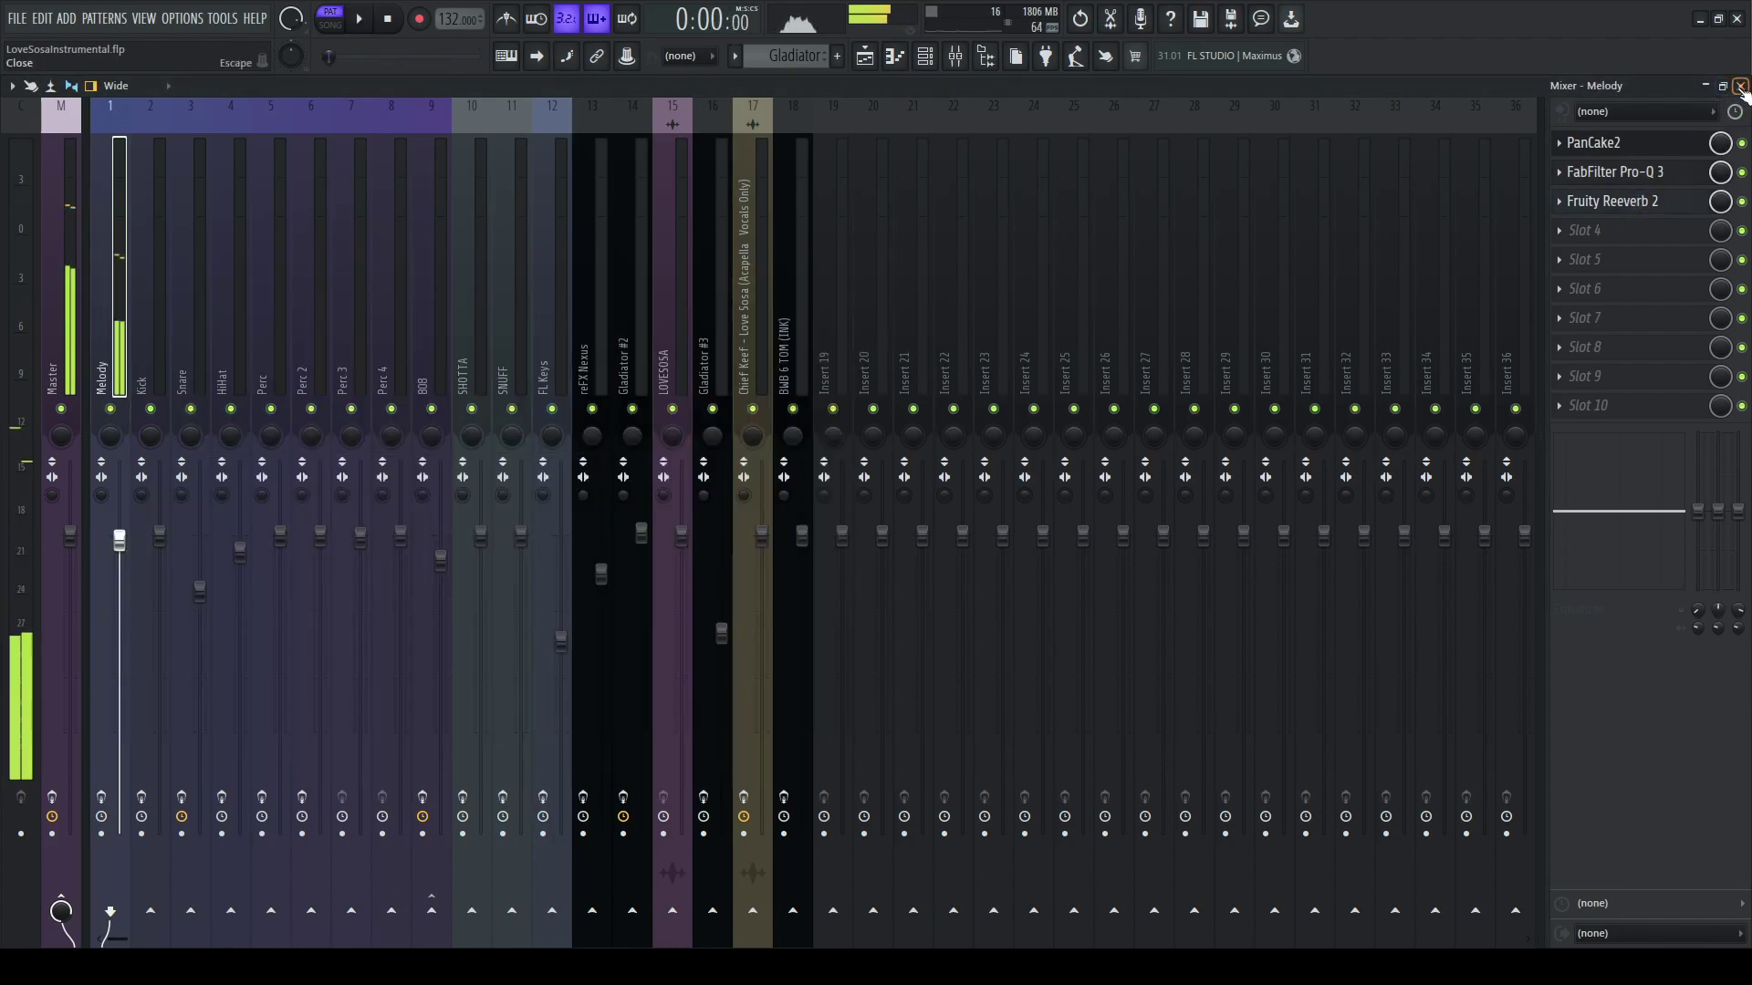
pyautogui.click(1740, 87)
pyautogui.click(626, 313)
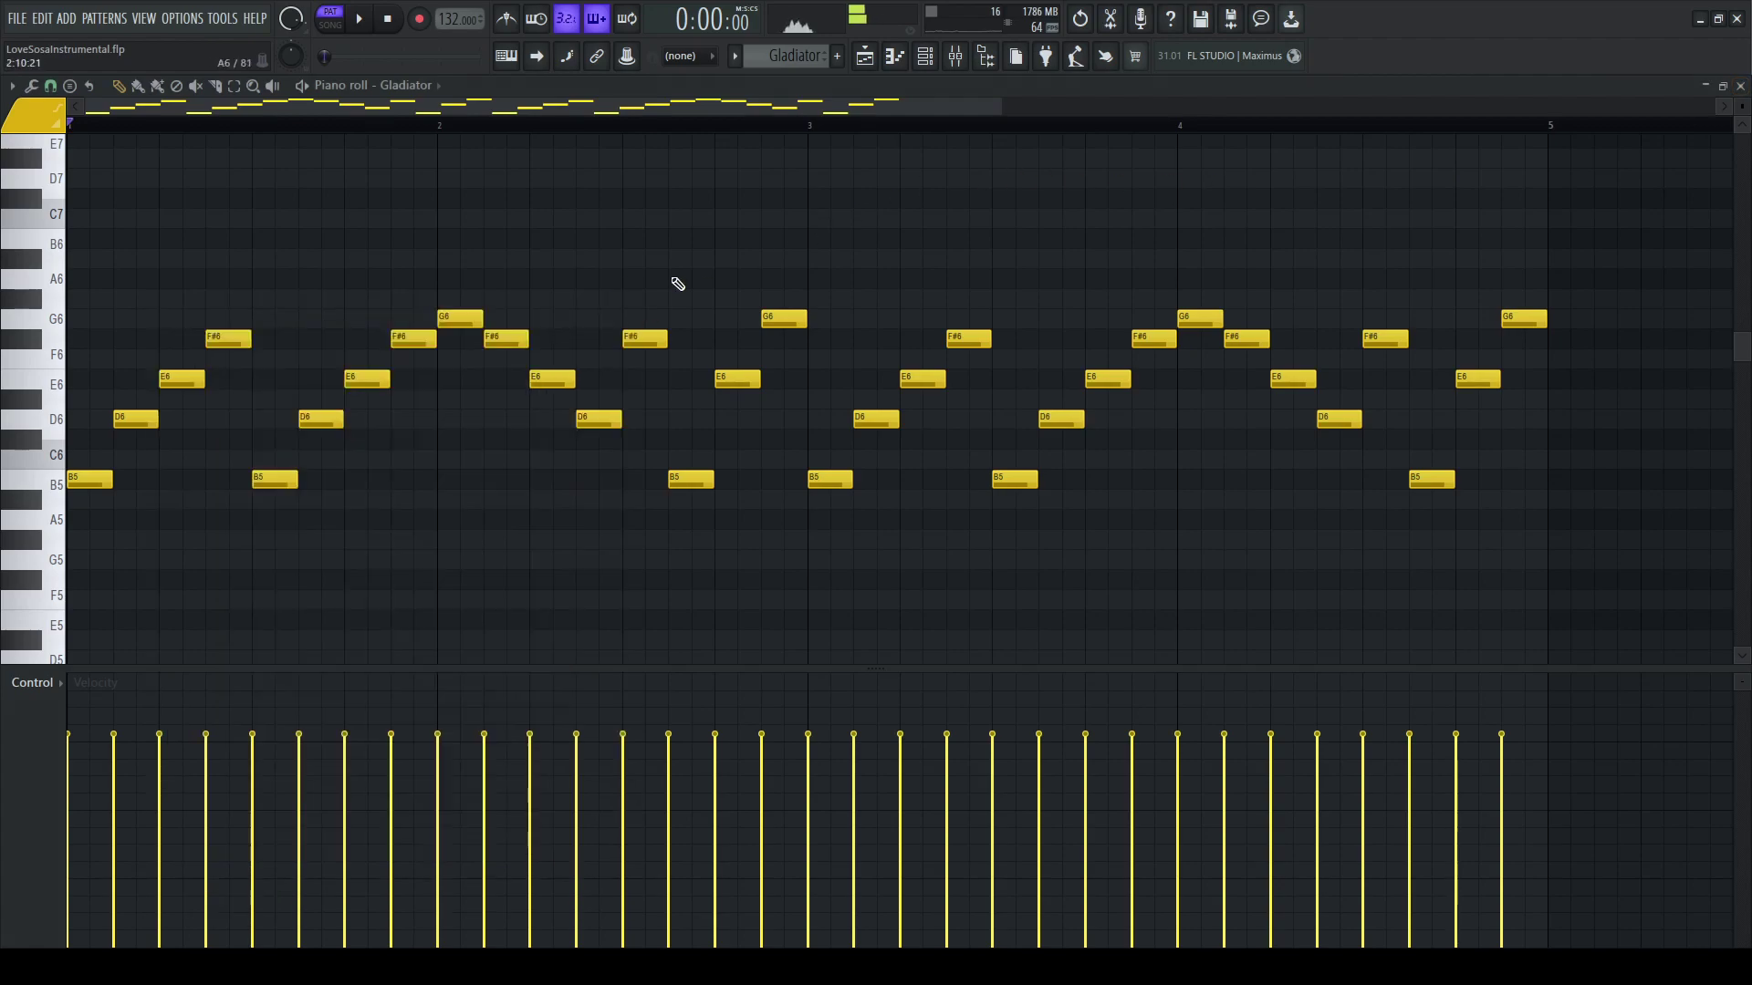
pyautogui.click(938, 56)
pyautogui.click(1740, 86)
pyautogui.click(1122, 261)
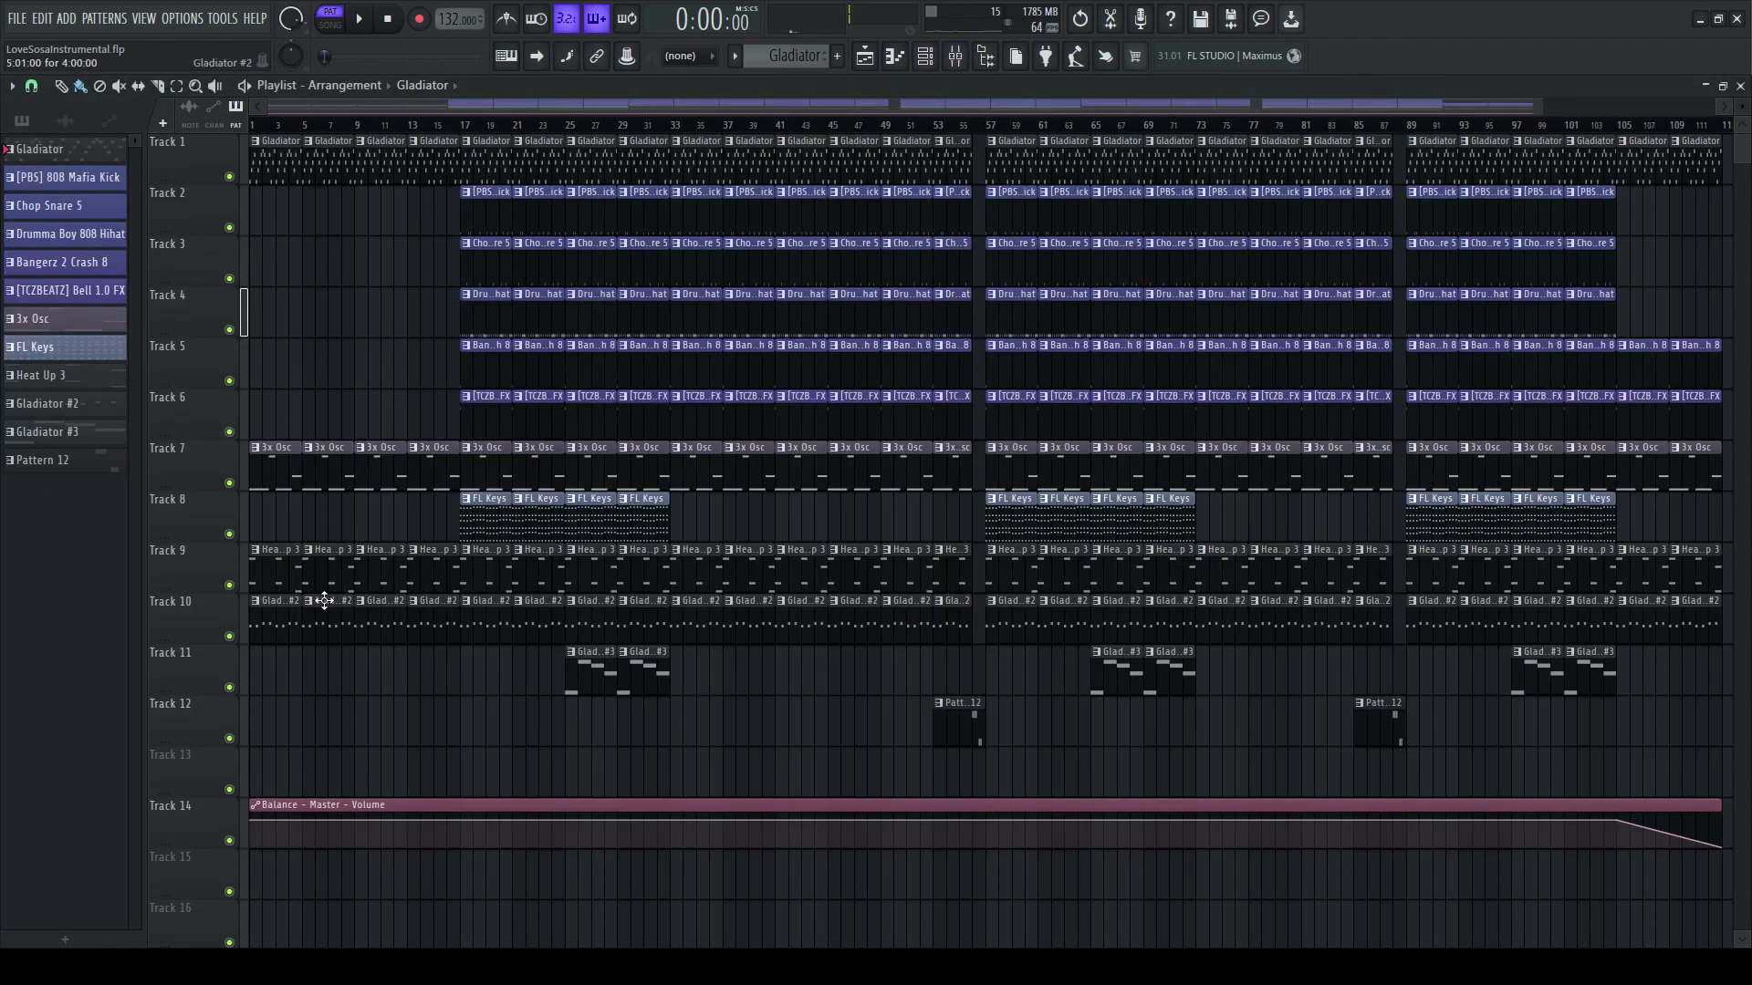
# Step: Play the Gladiator #2 pattern in the piano roll and inspect Fruity parametric EQ 2 on its mixer track
pyautogui.doubleClick(282, 618)
pyautogui.press('space')
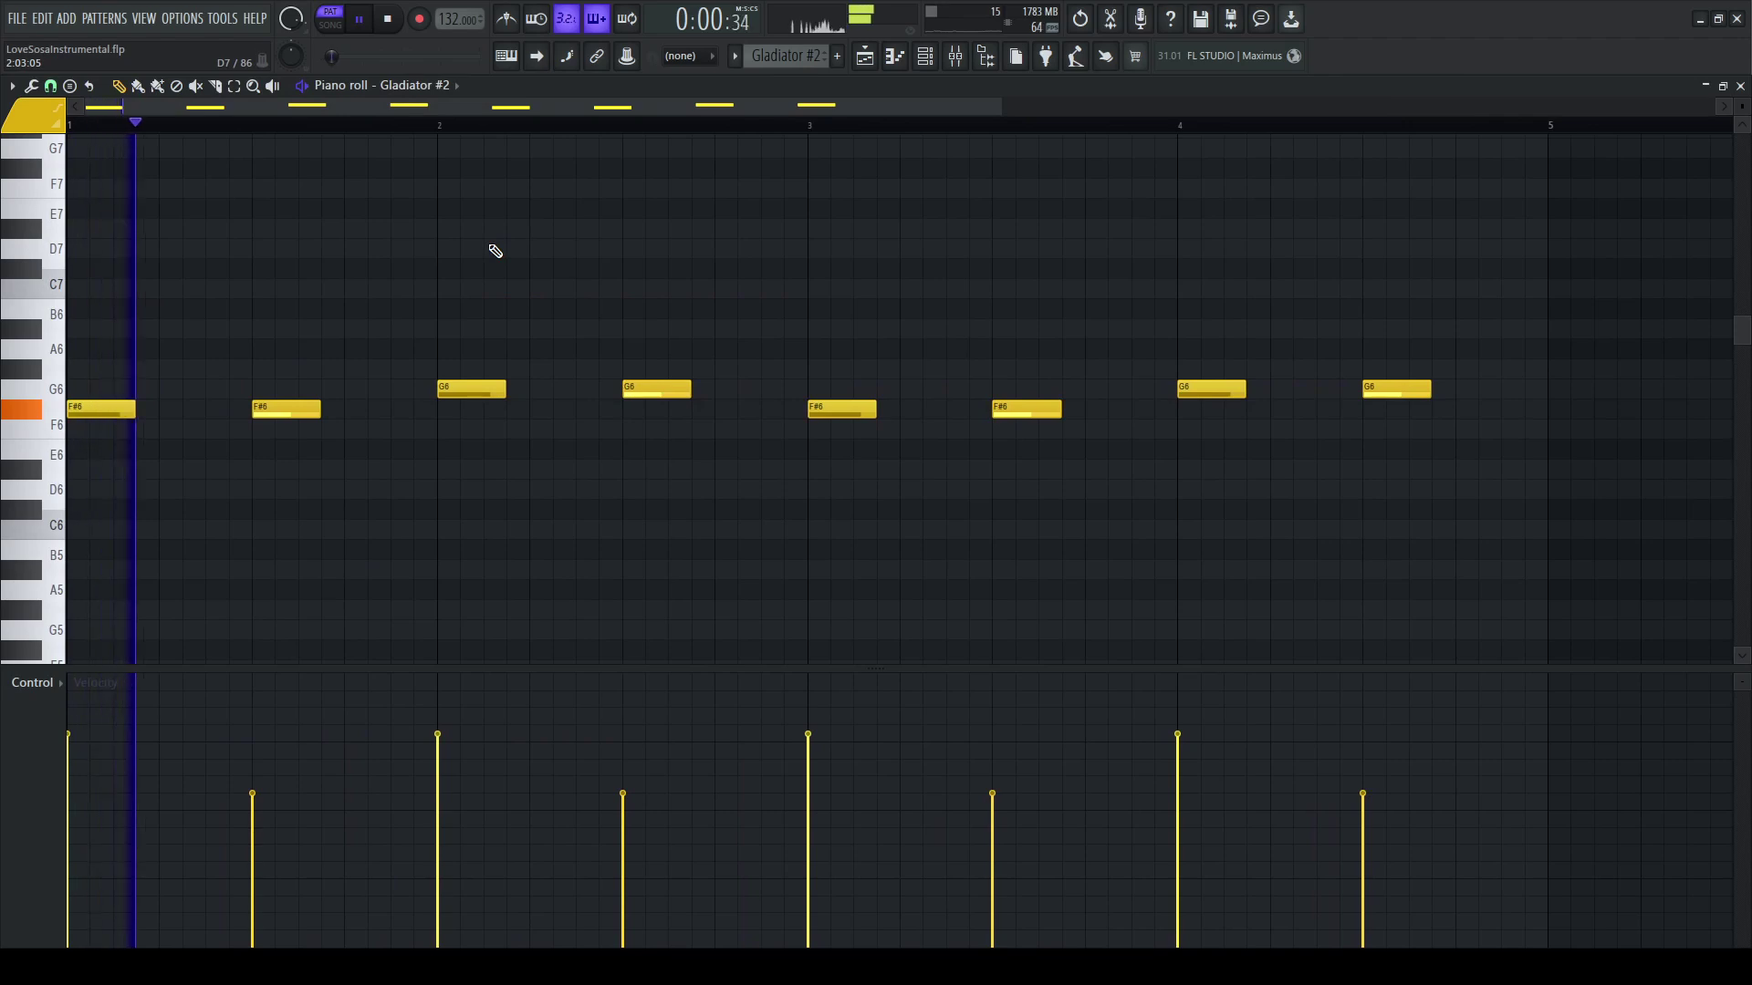
pyautogui.click(959, 56)
pyautogui.click(639, 314)
pyautogui.click(1629, 144)
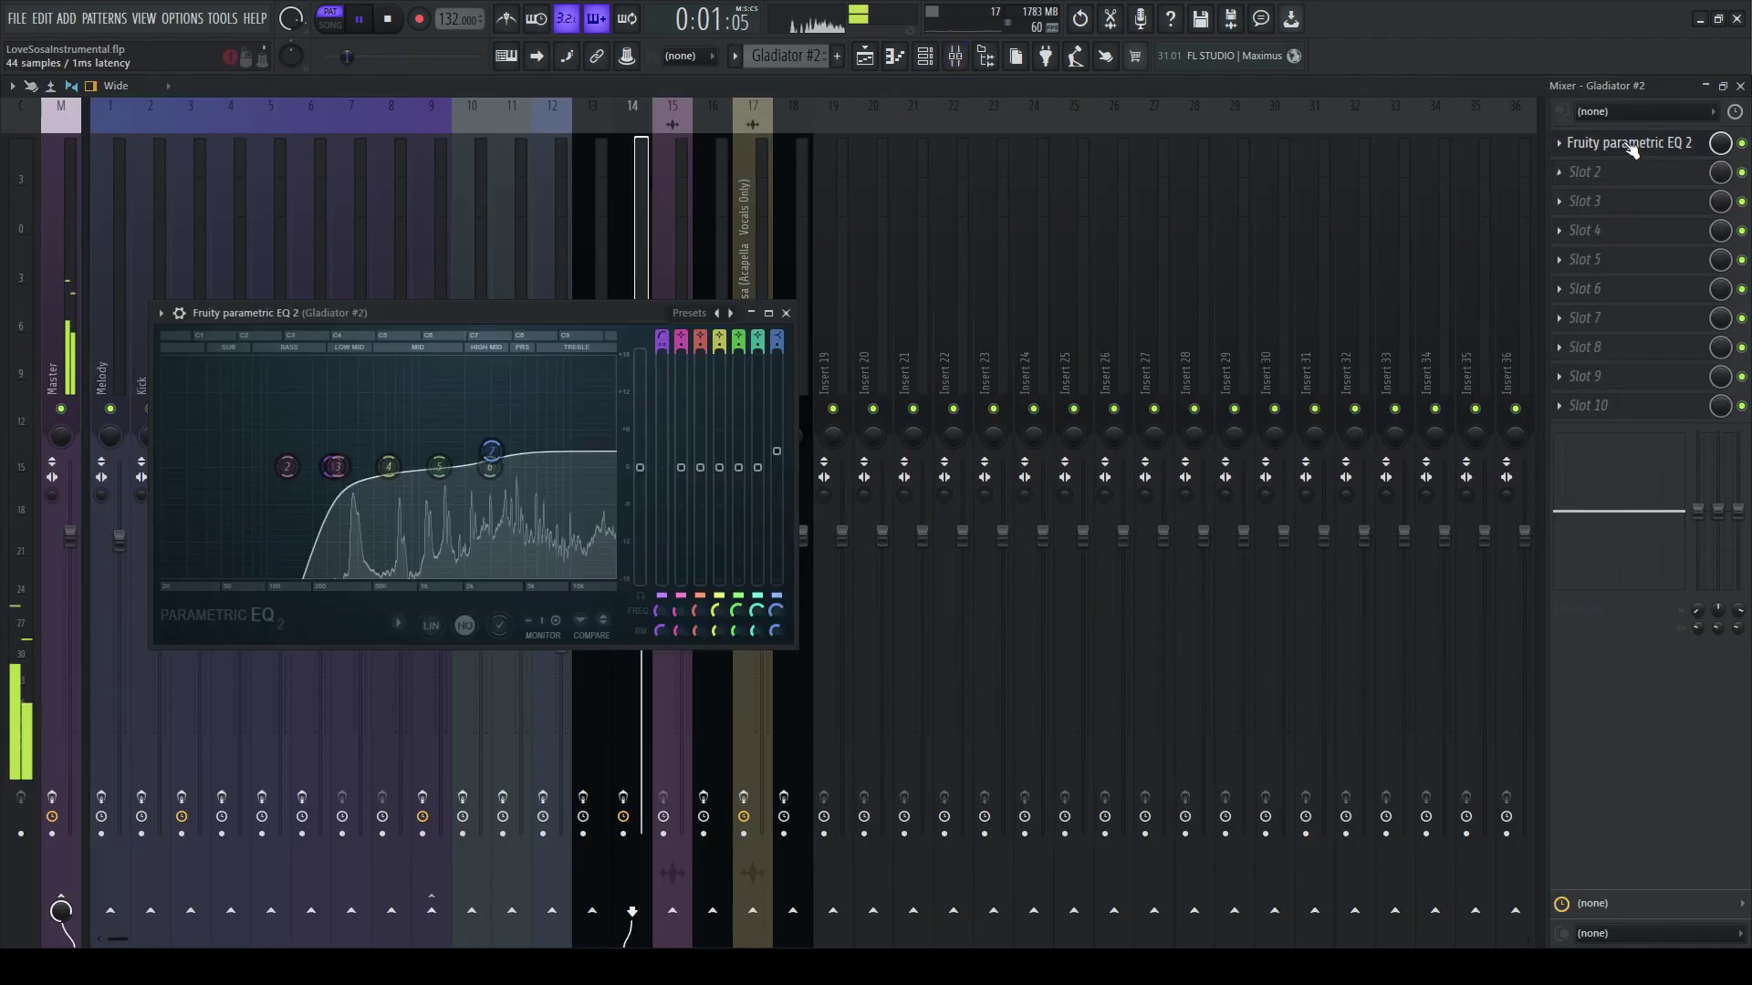
pyautogui.click(1635, 146)
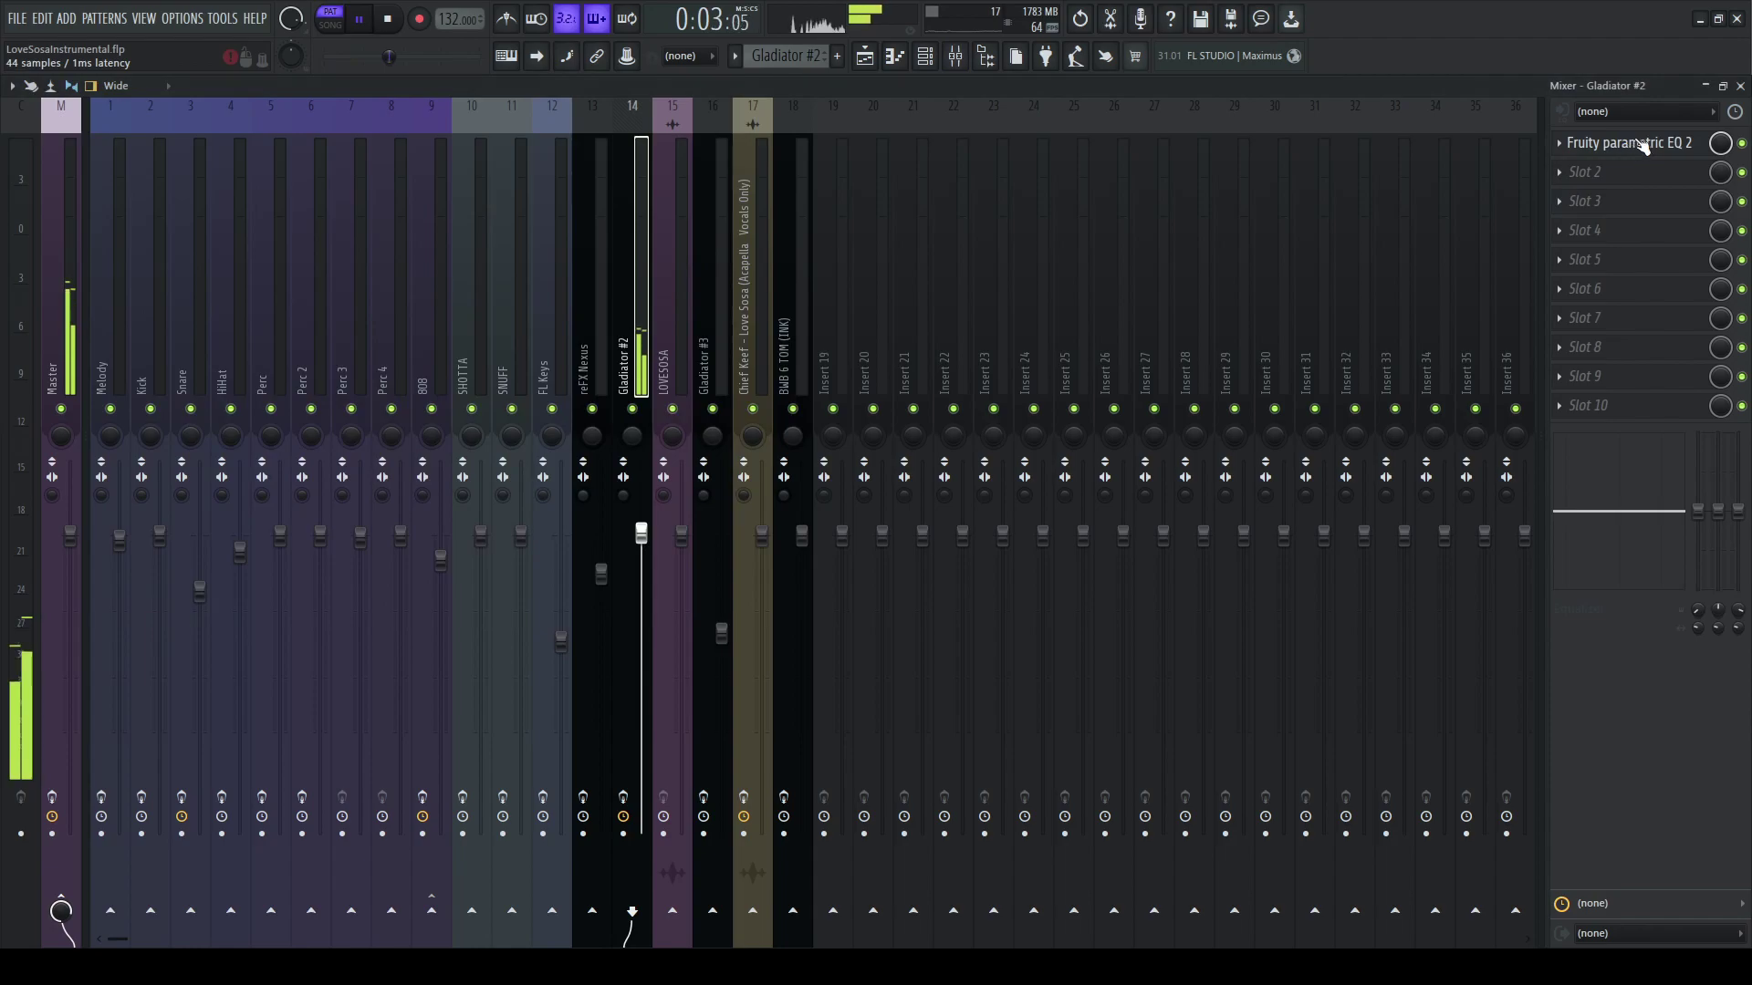
pyautogui.click(1739, 85)
pyautogui.click(1740, 84)
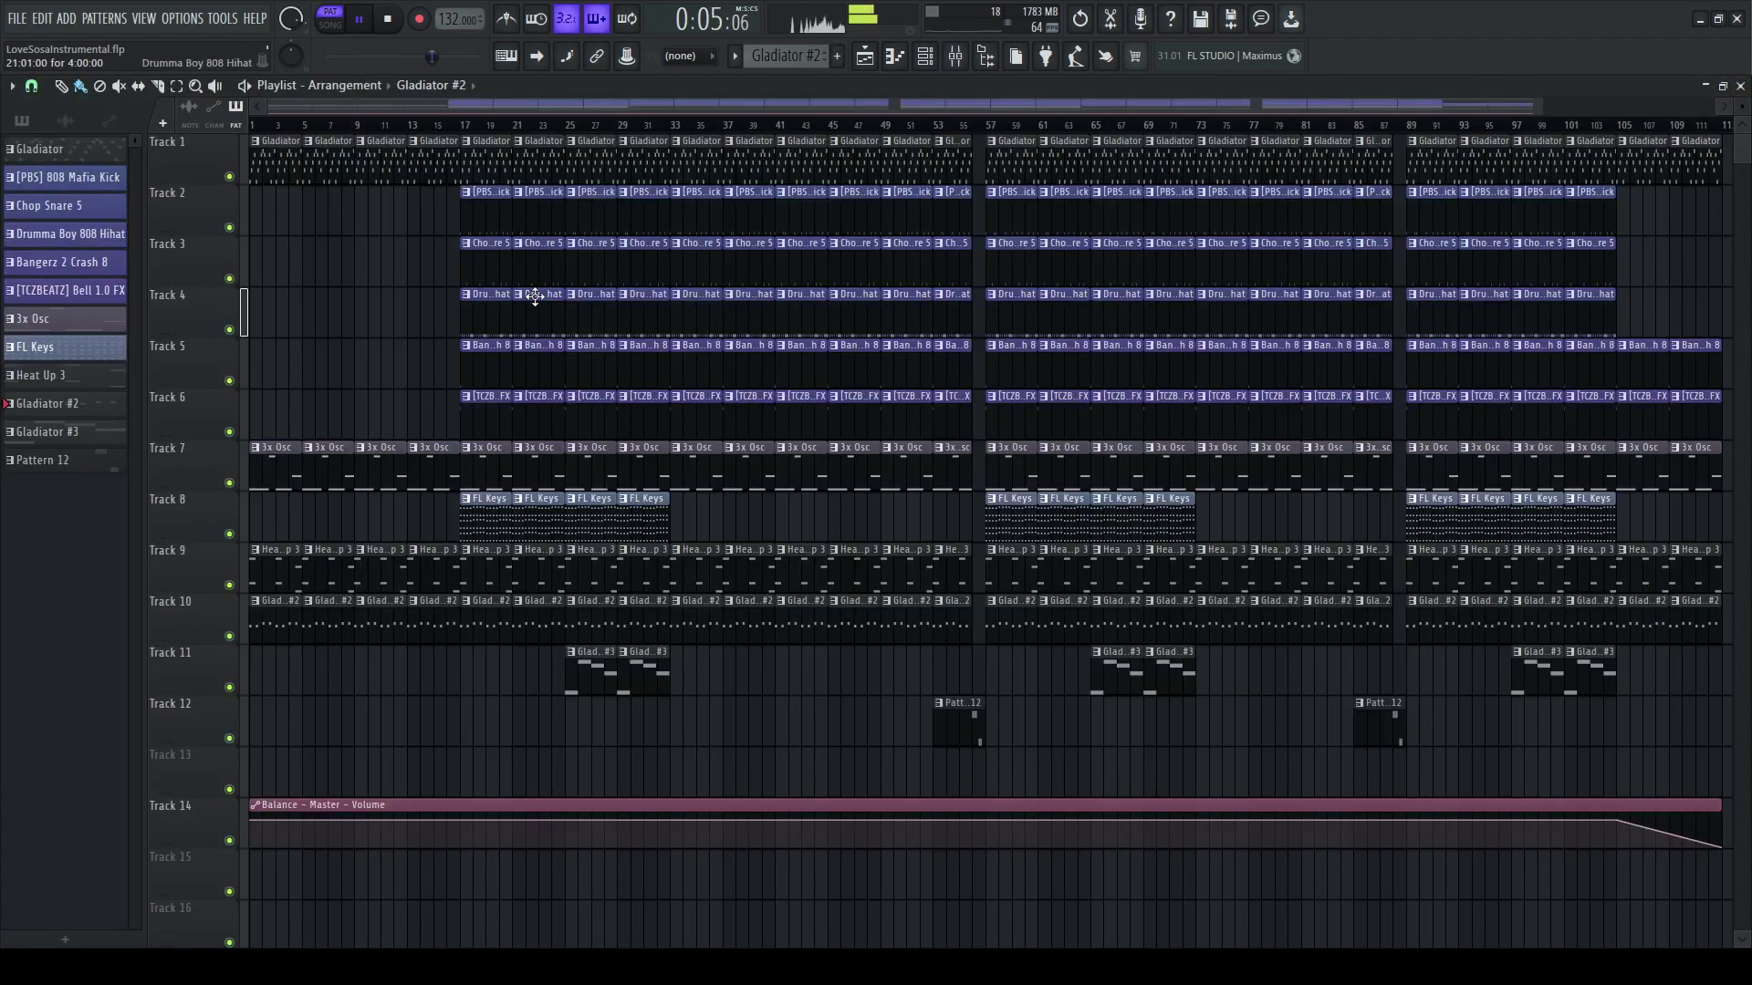
# Step: Play the Heat Up 3 brass pattern and examine FabFilter Pro-Q 3 and Fruity Reeverb 2 on the reFX Nexus mixer track
pyautogui.doubleClick(282, 571)
pyautogui.press('space')
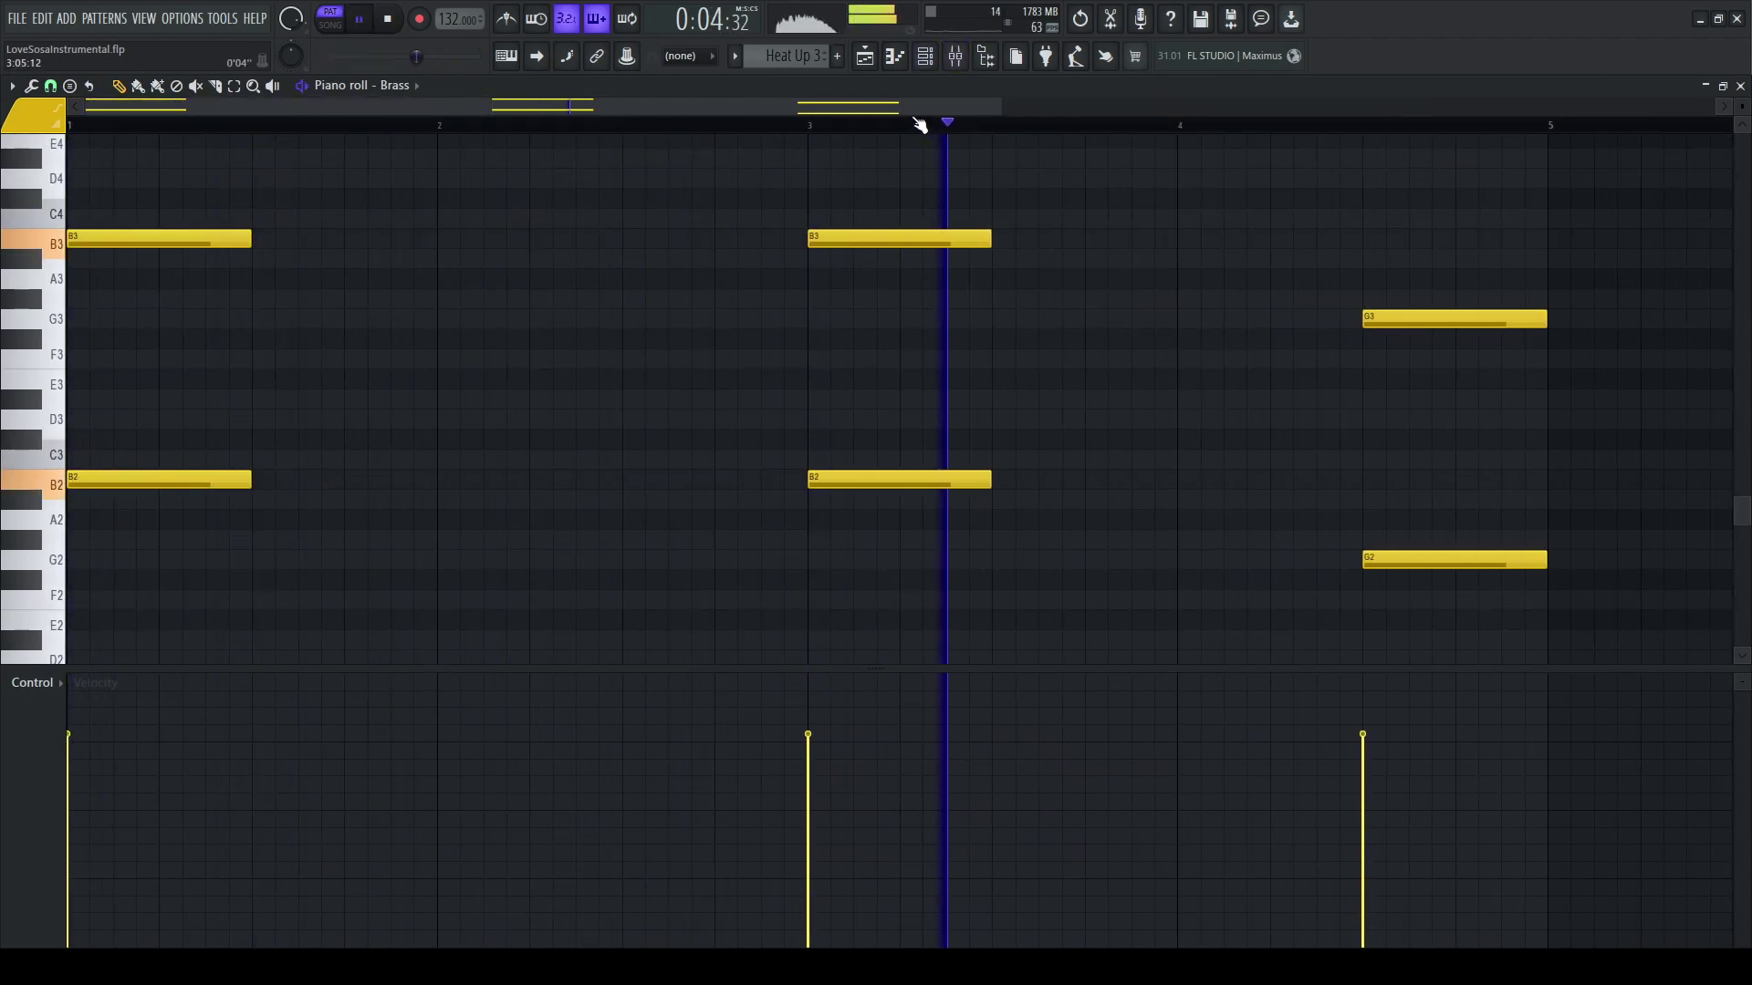
pyautogui.click(955, 57)
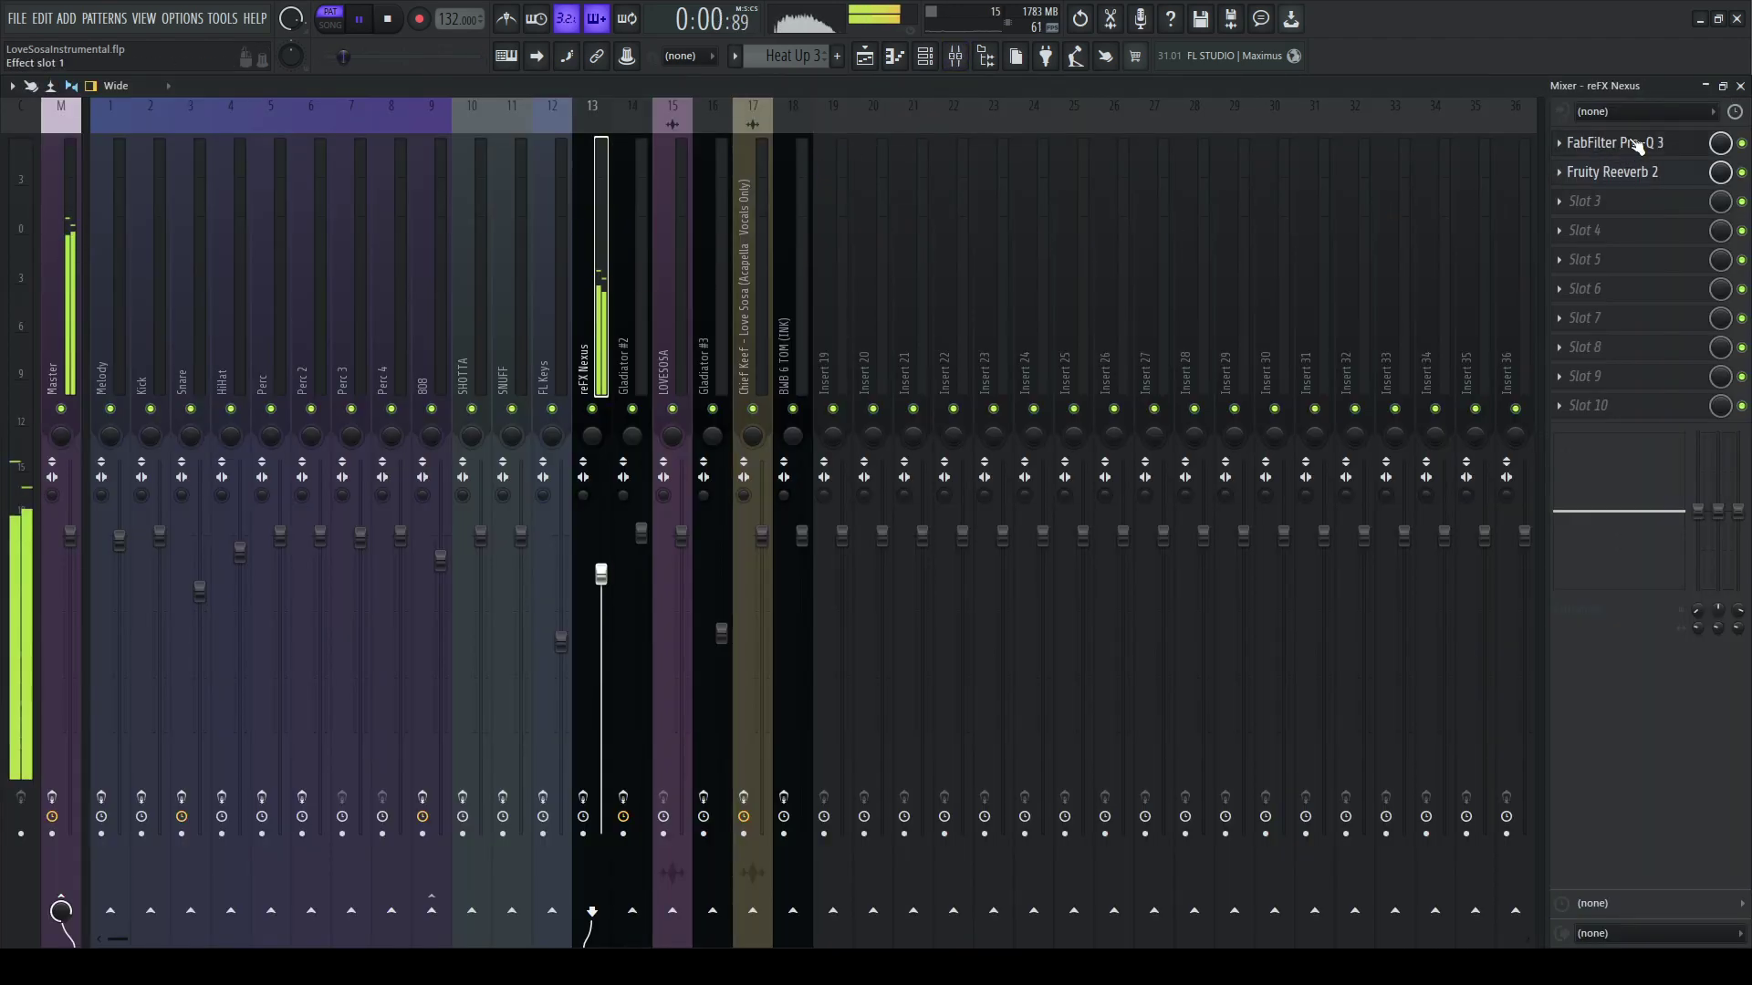
pyautogui.click(1637, 146)
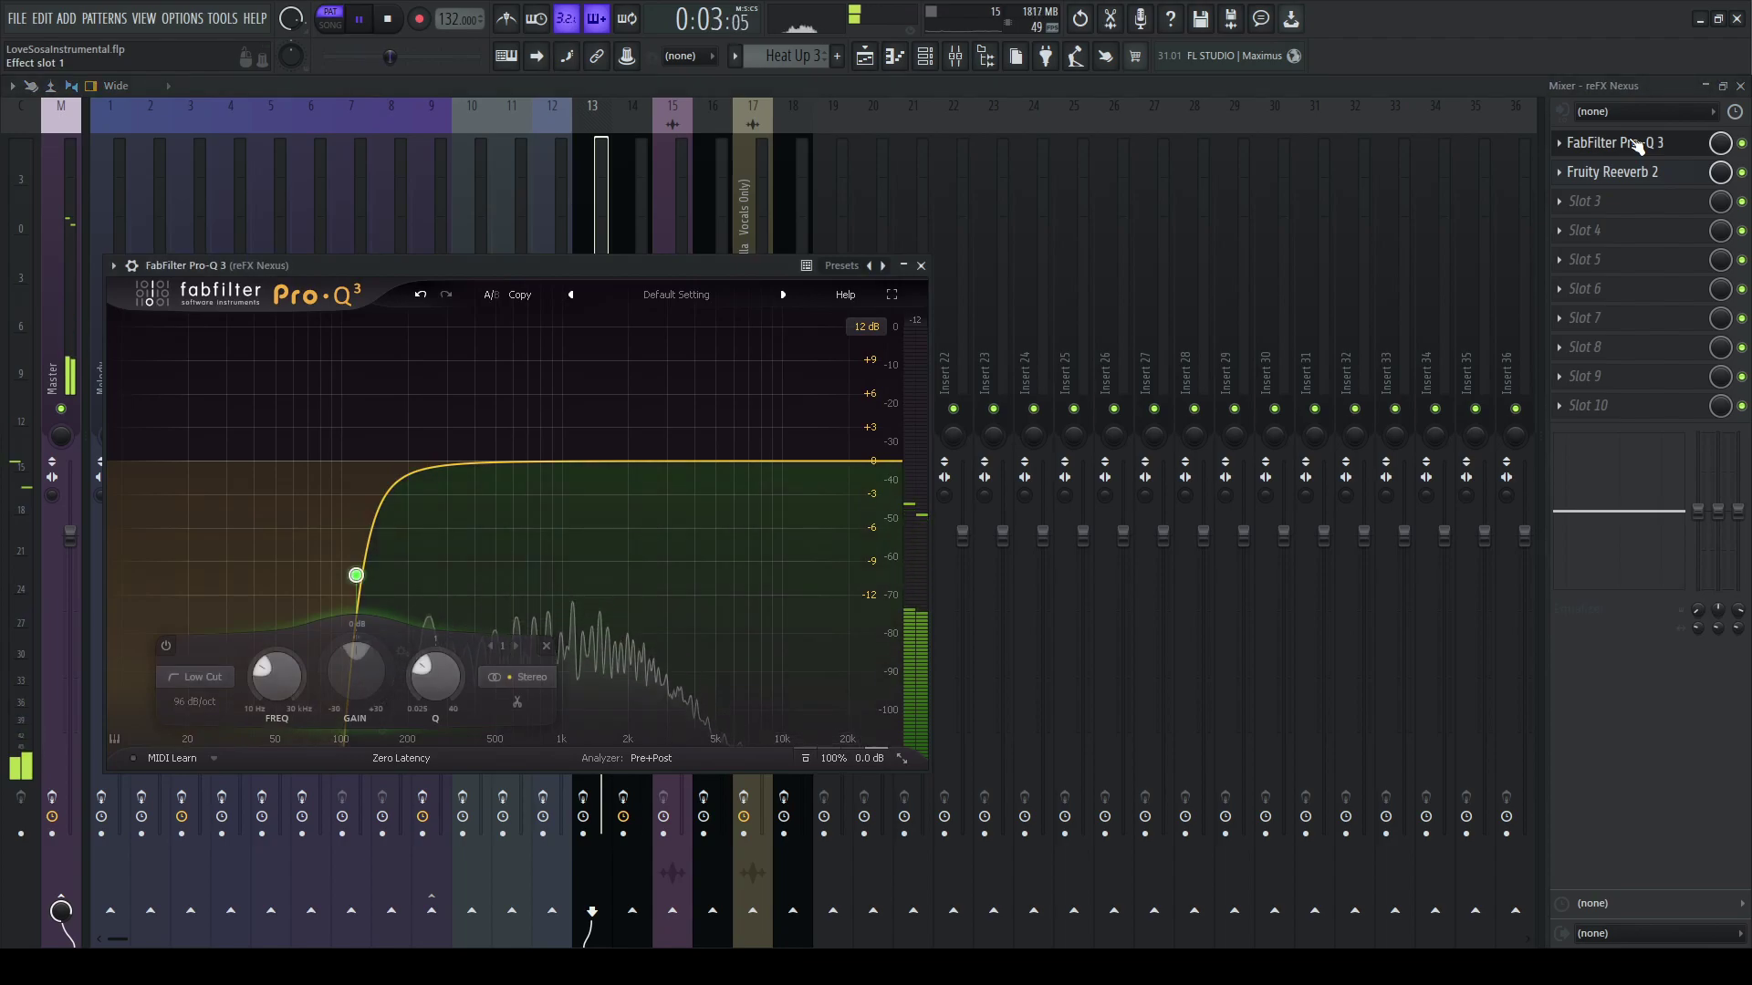
pyautogui.click(1637, 146)
pyautogui.click(1639, 173)
pyautogui.click(1643, 172)
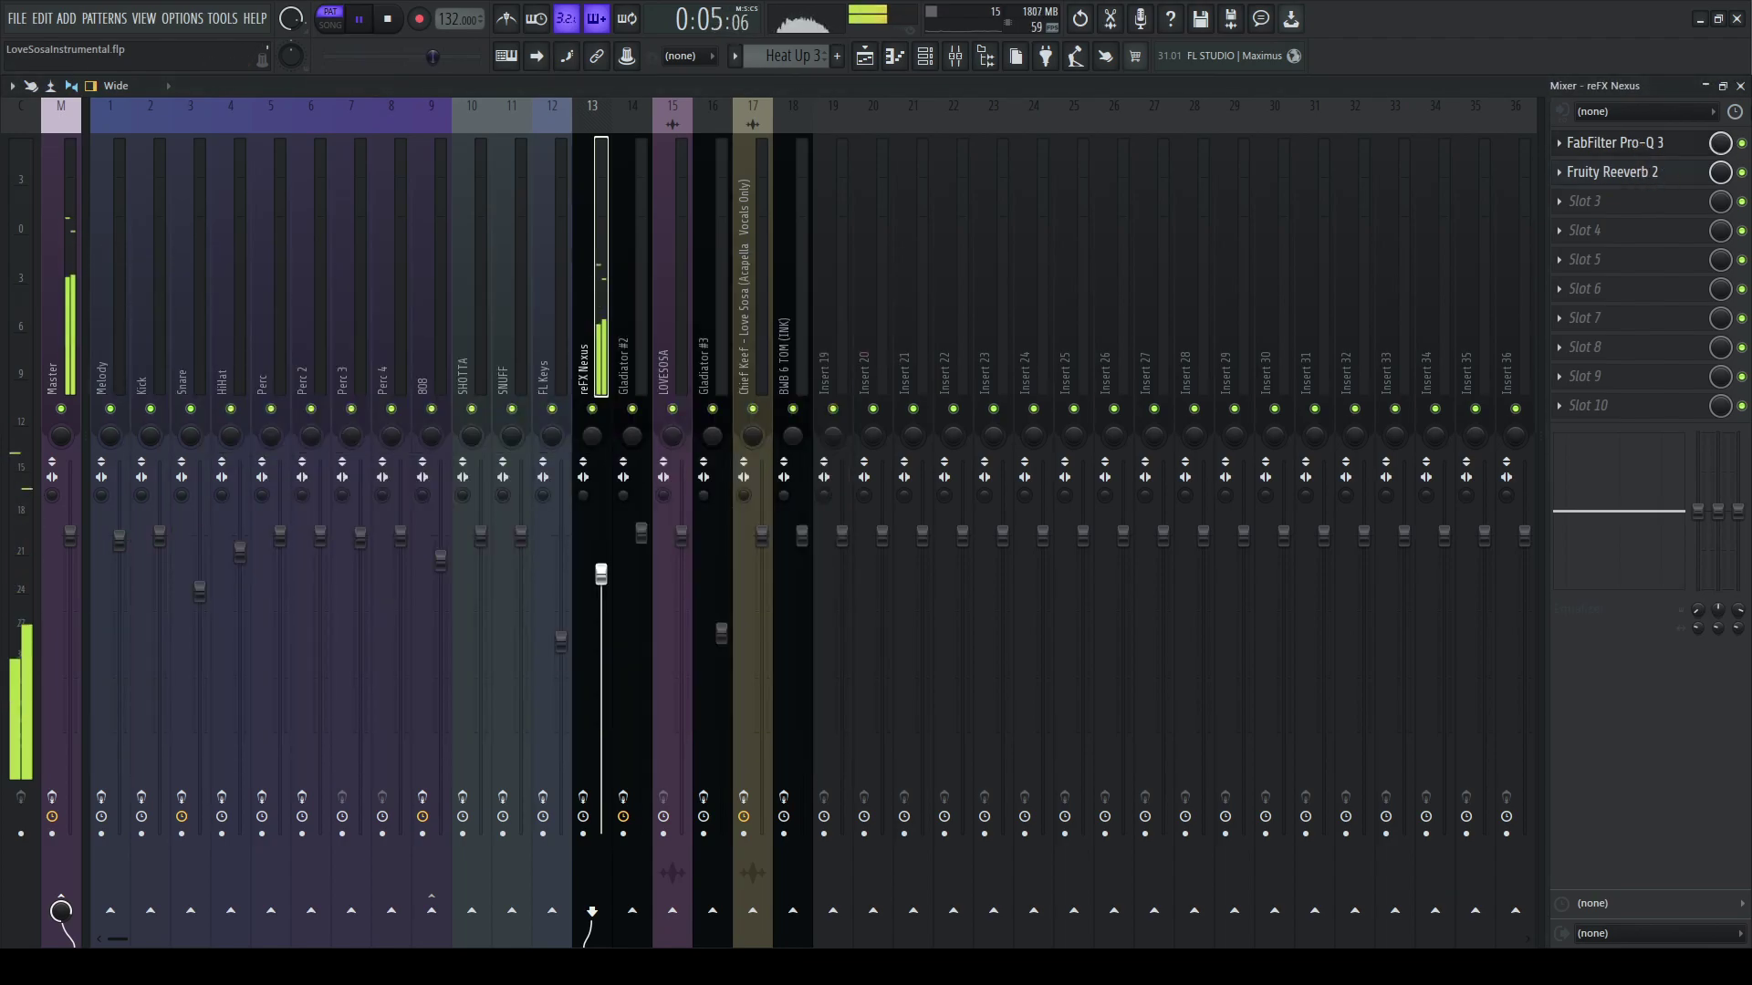
pyautogui.click(1740, 86)
pyautogui.click(1740, 86)
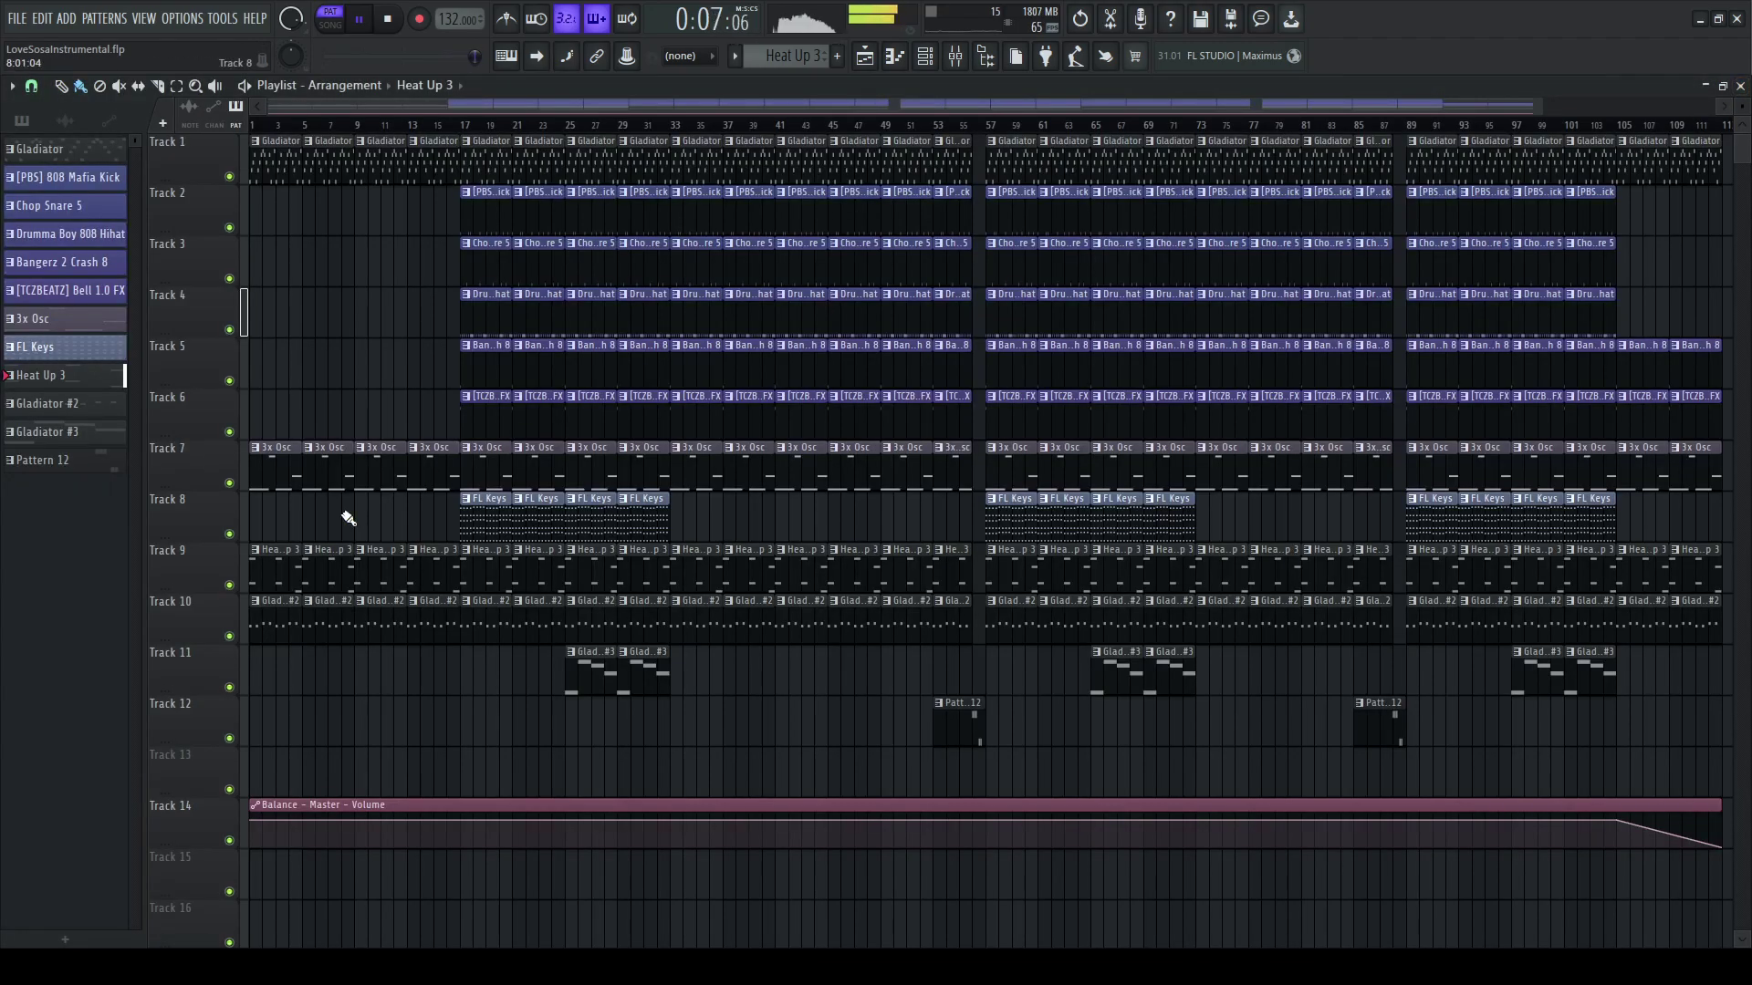
# Step: Play the 3x Osc bass pattern from Track 7 and inspect FabFilter Pro-Q 3 on the 808 mixer track
pyautogui.press('space')
pyautogui.doubleClick(381, 448)
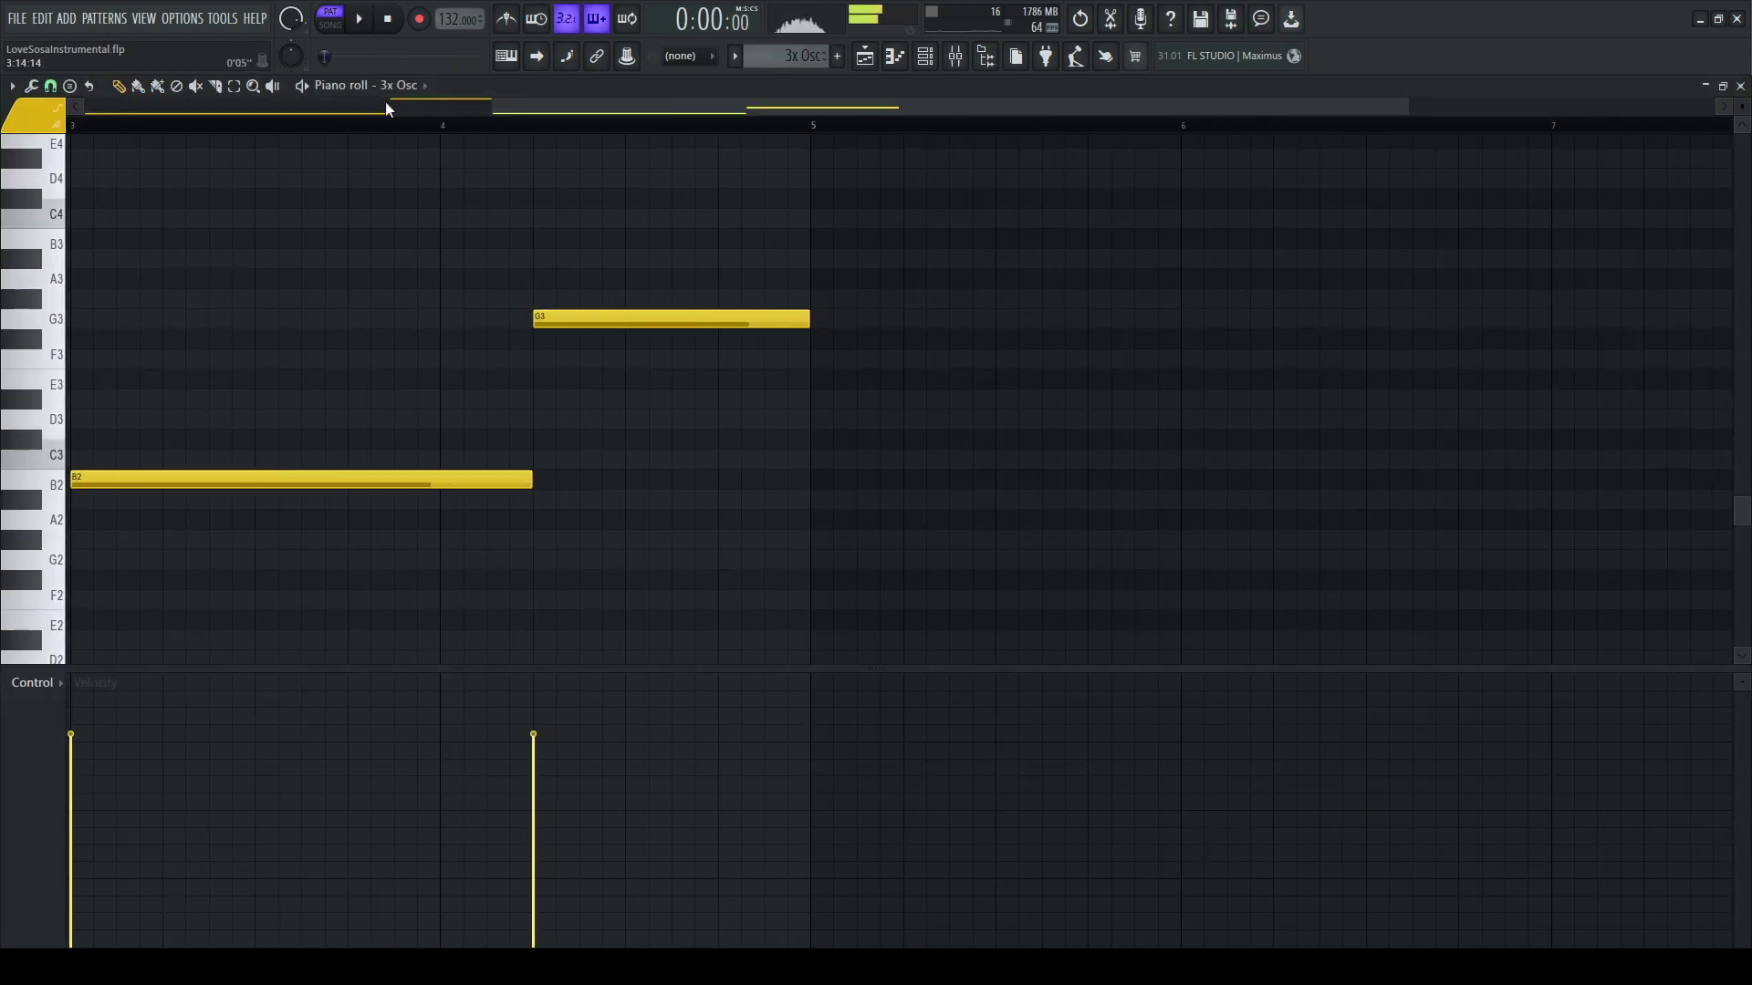
pyautogui.press('space')
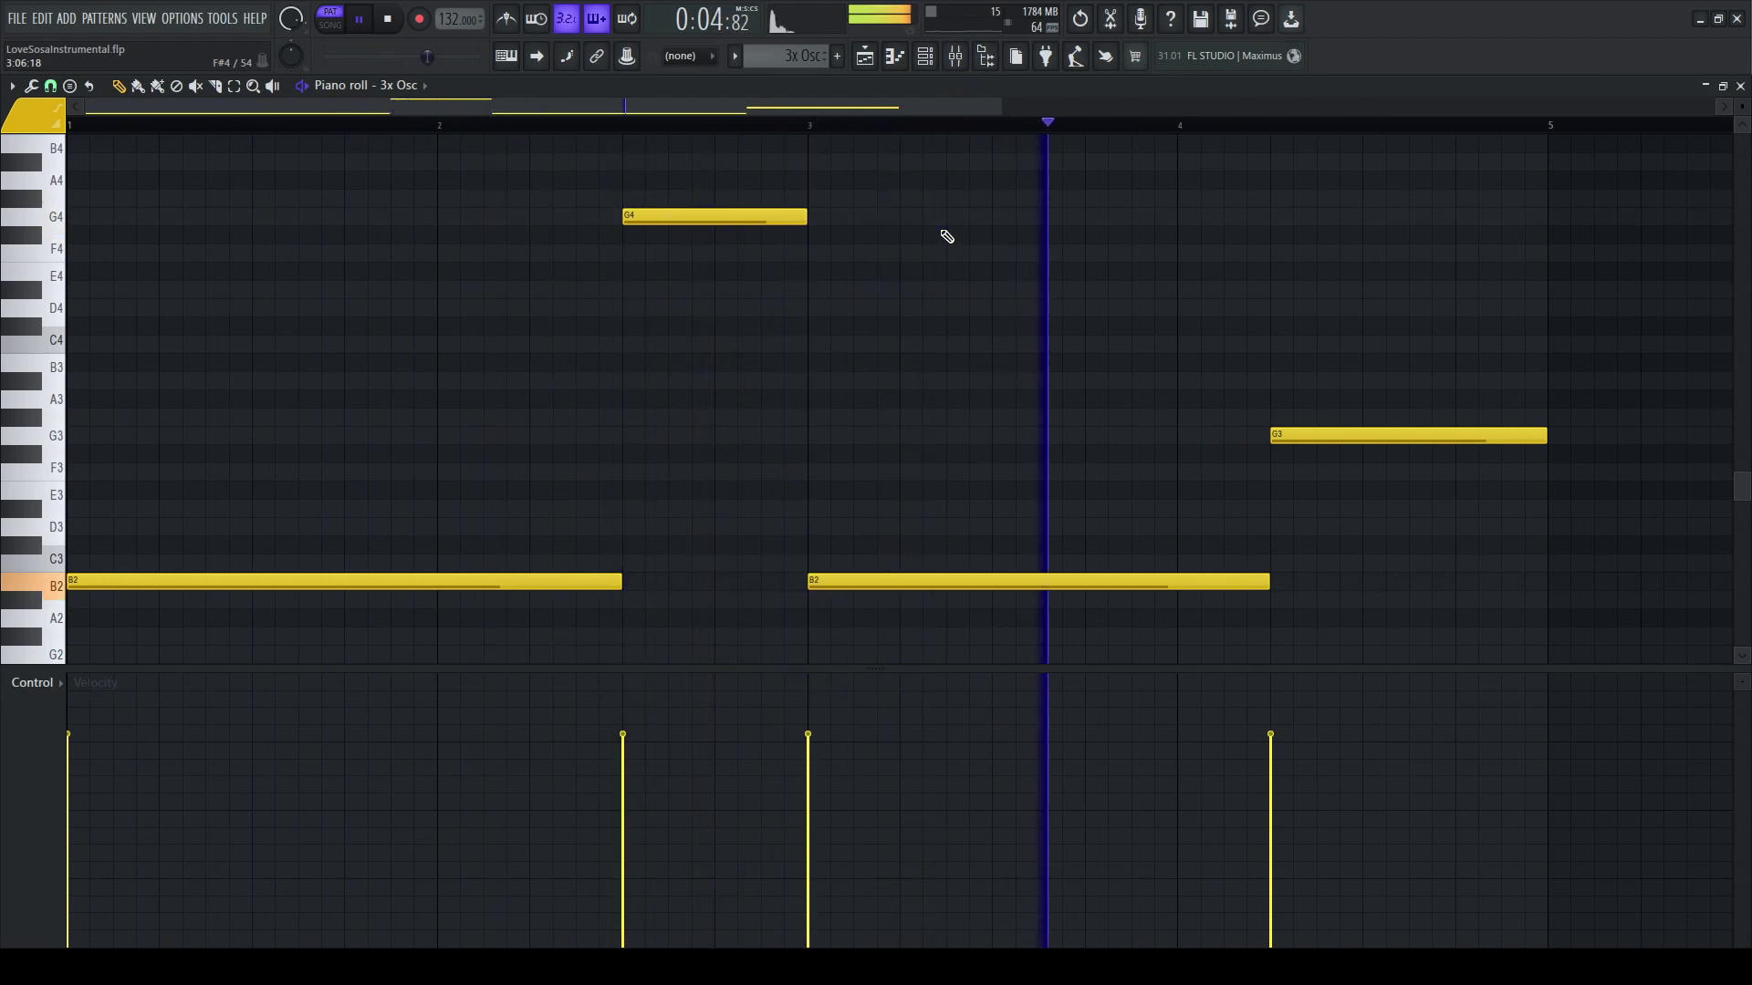
pyautogui.click(958, 58)
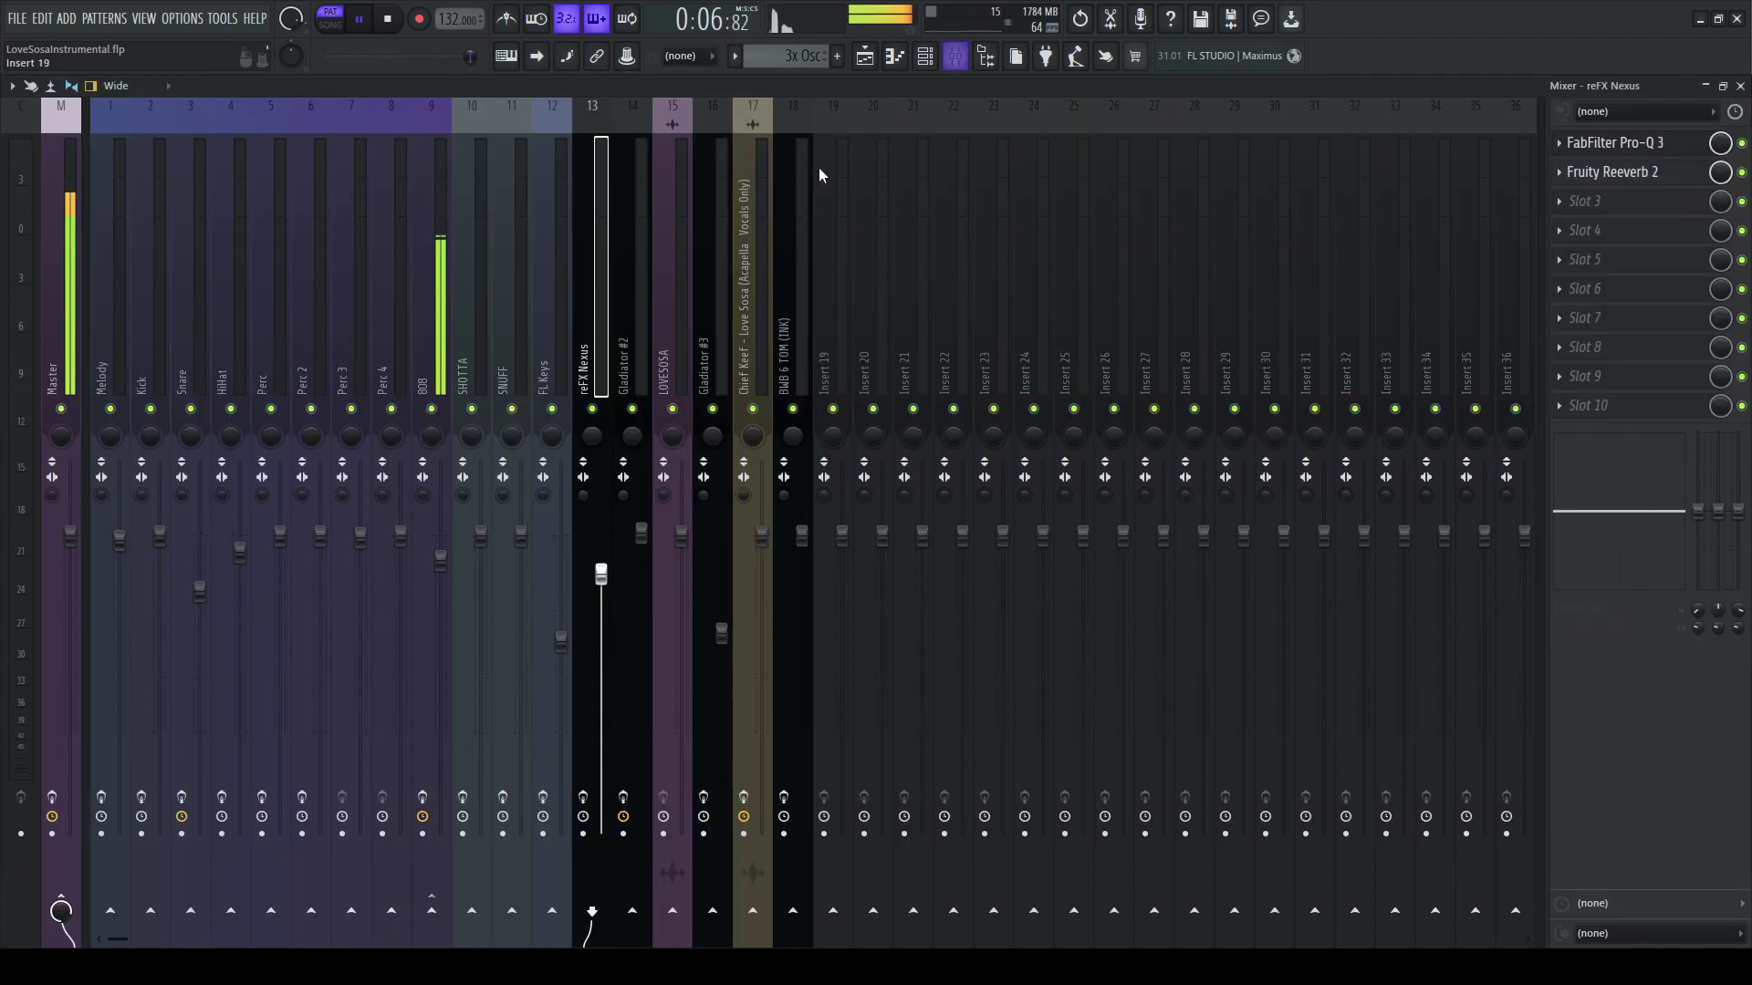
pyautogui.click(436, 321)
pyautogui.click(1614, 144)
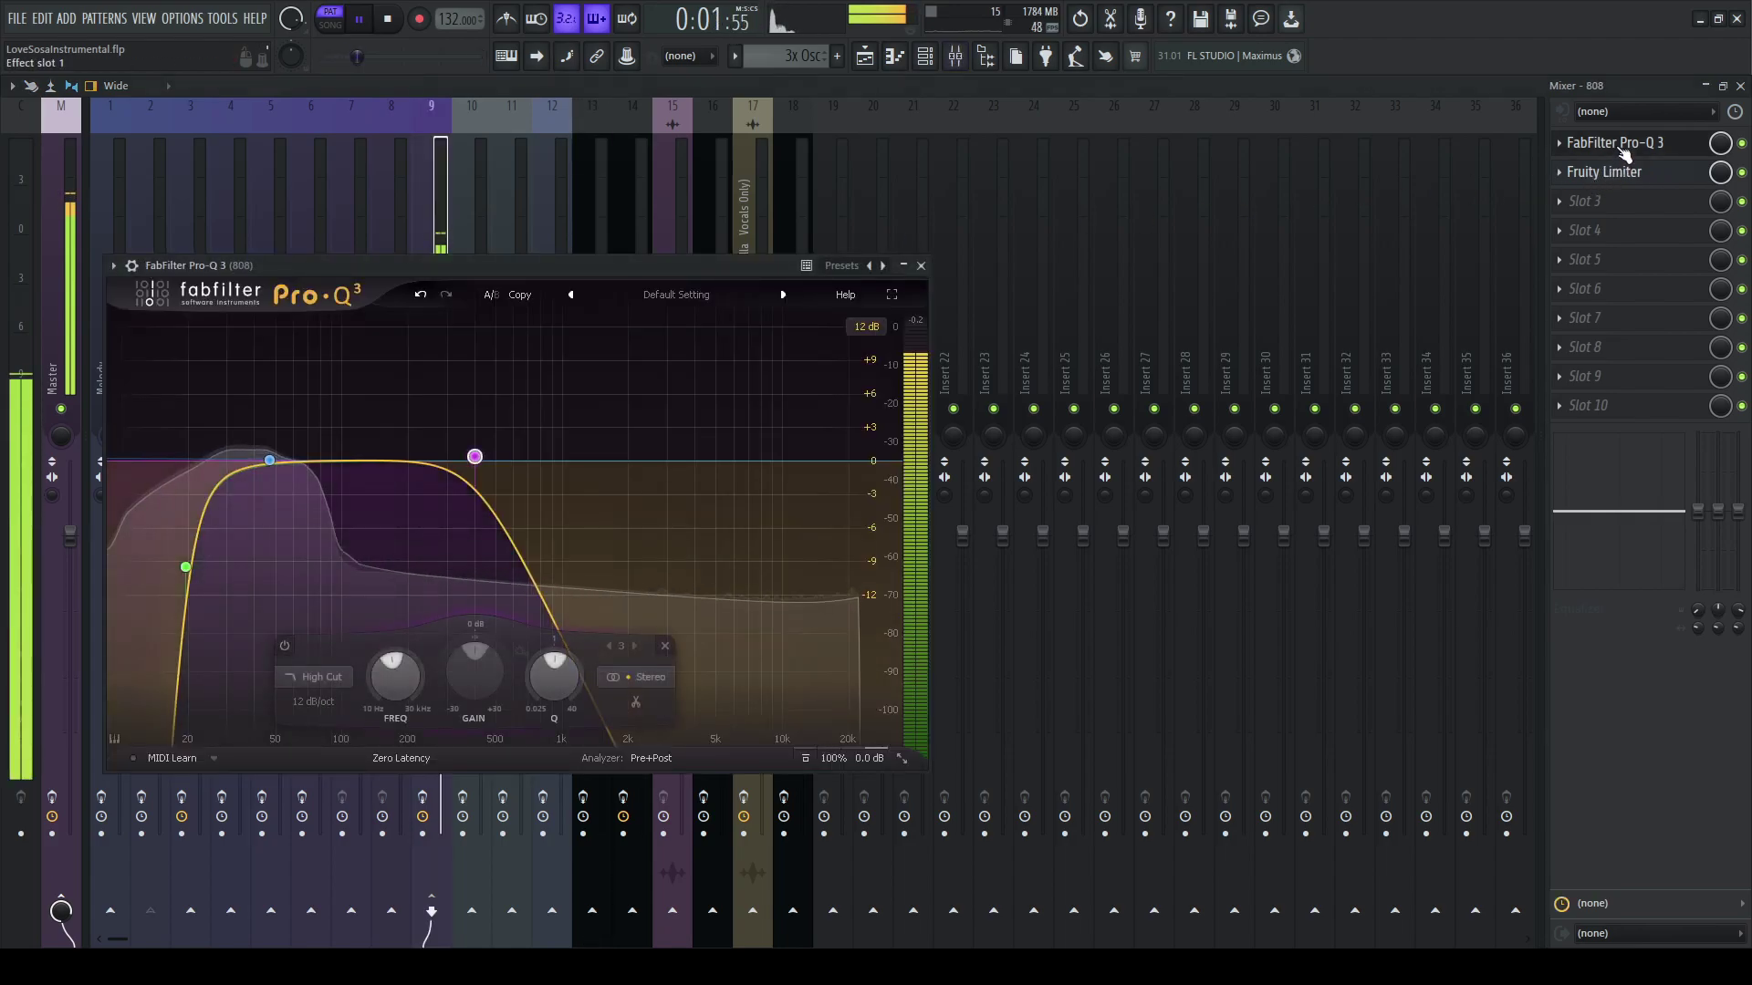
pyautogui.click(921, 265)
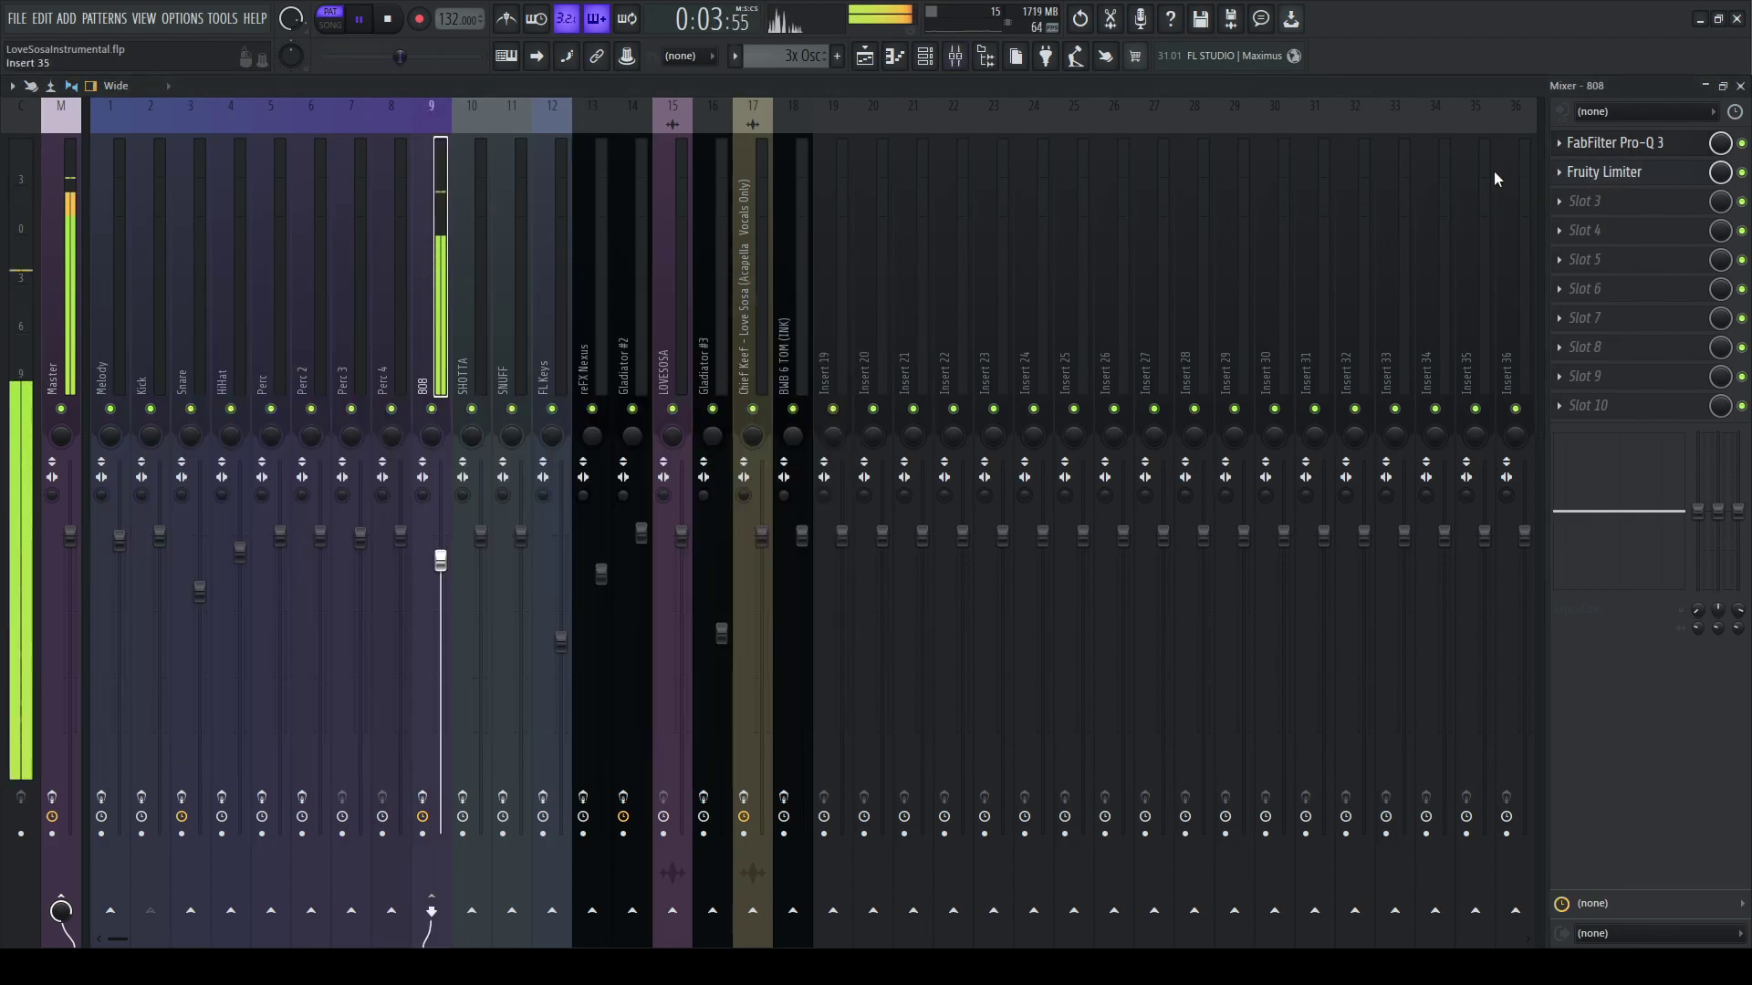
pyautogui.click(1739, 86)
pyautogui.click(1740, 86)
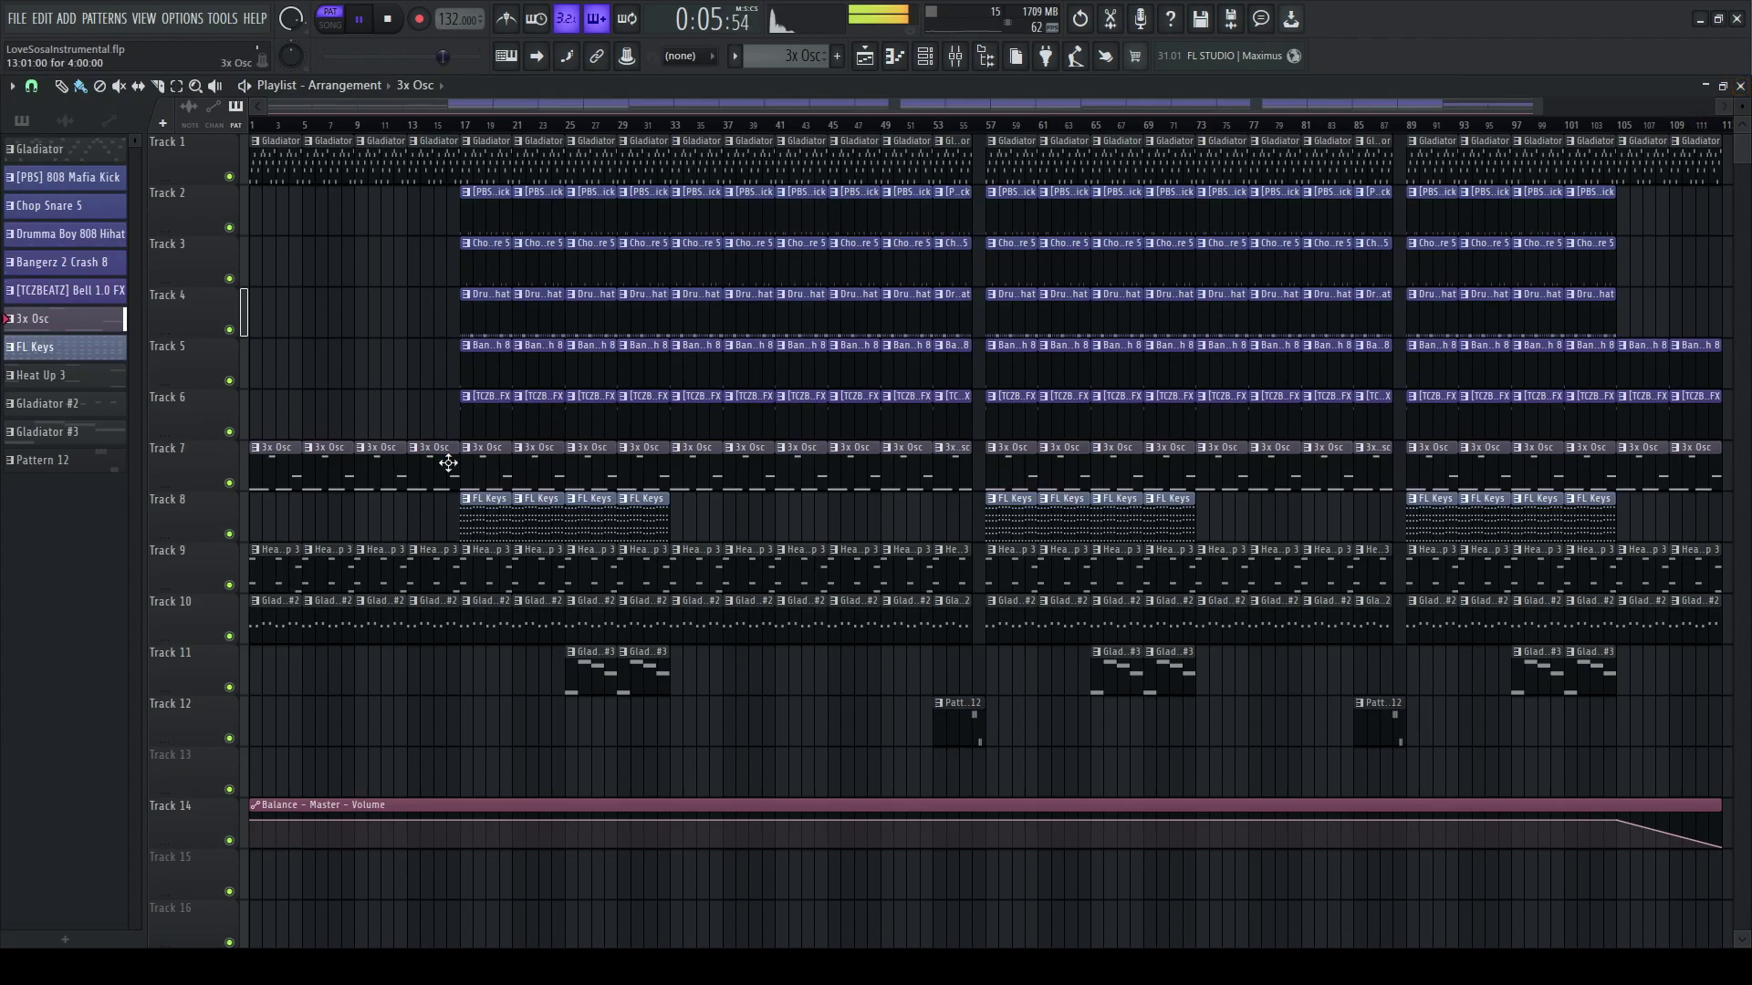
# Step: Play the FL Keys chord pattern from Track 8 and inspect FabFilter Pro-Q 3 on the FL Keys mixer track
pyautogui.doubleClick(486, 520)
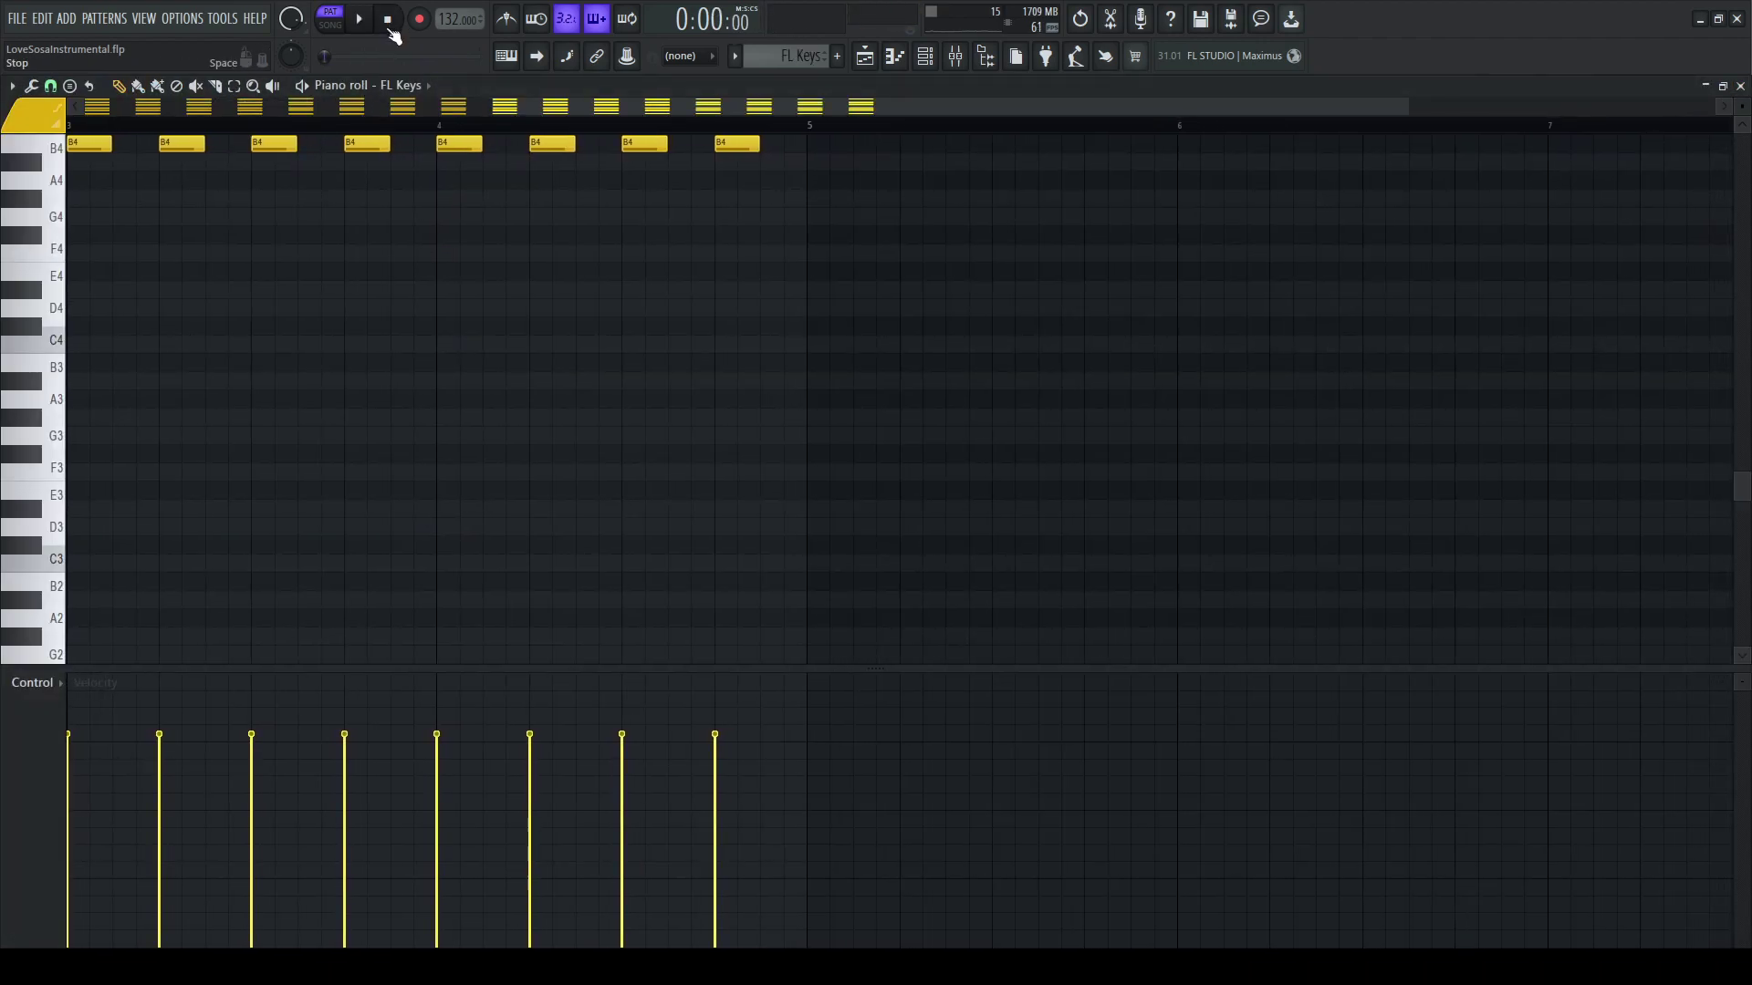
pyautogui.press('space')
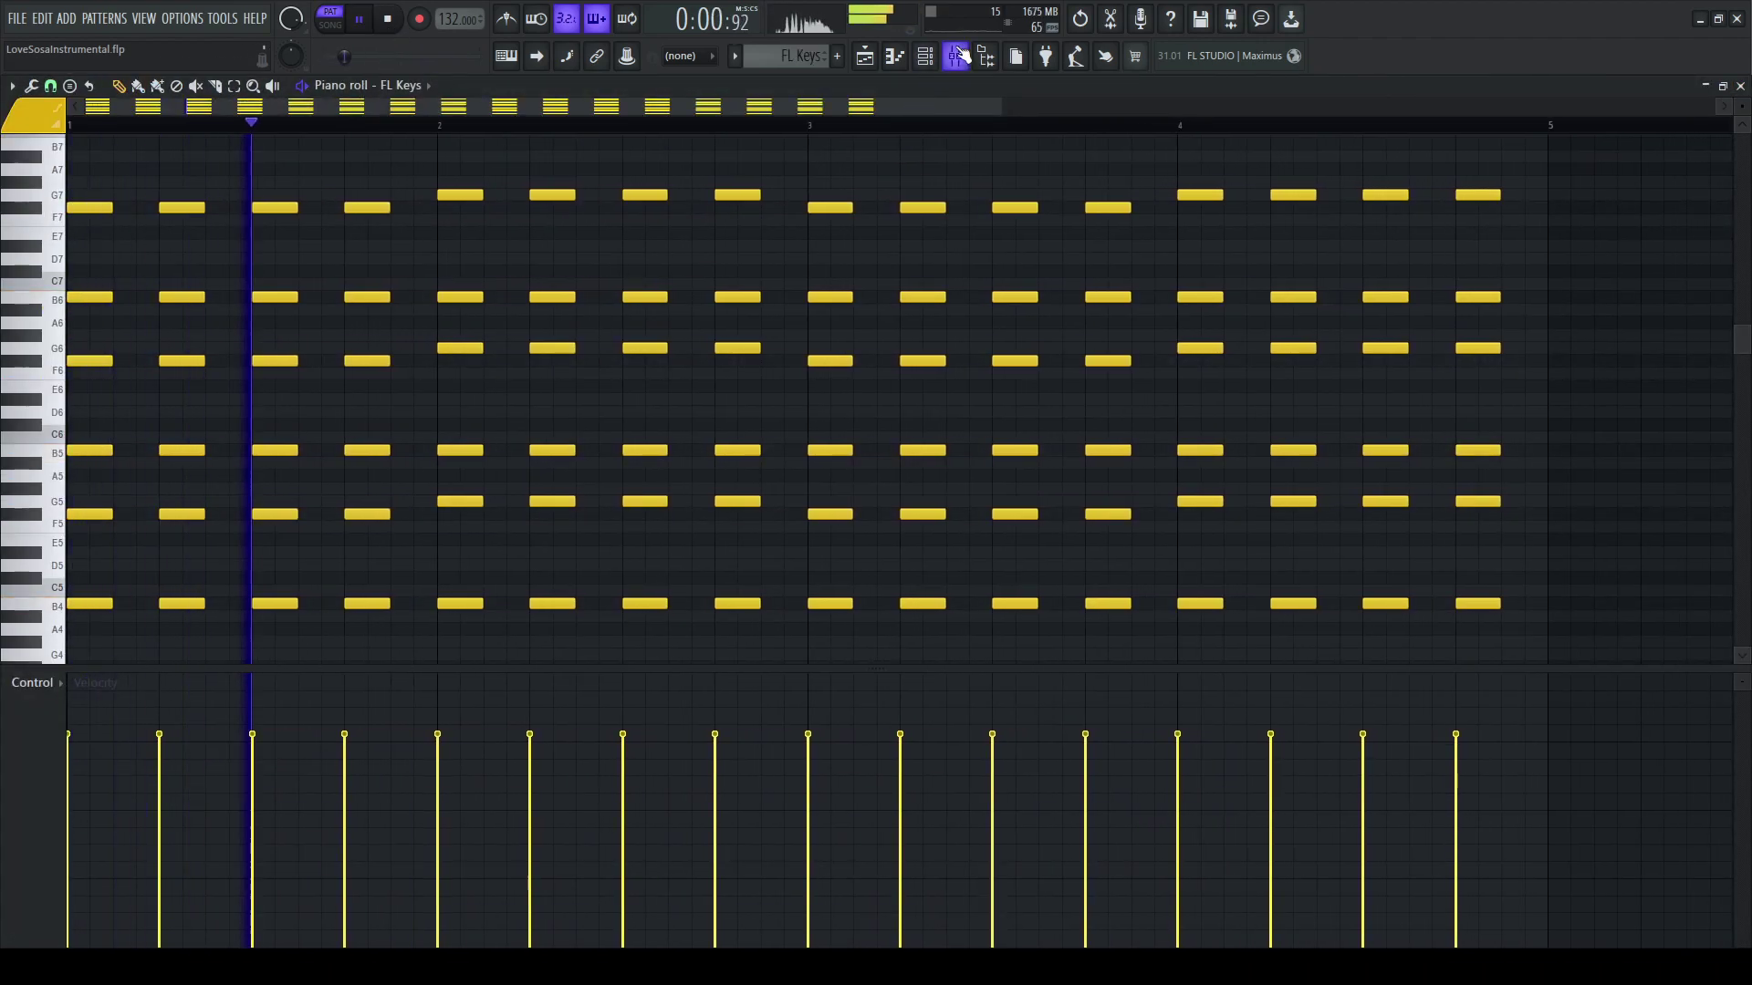
pyautogui.click(954, 56)
pyautogui.click(556, 359)
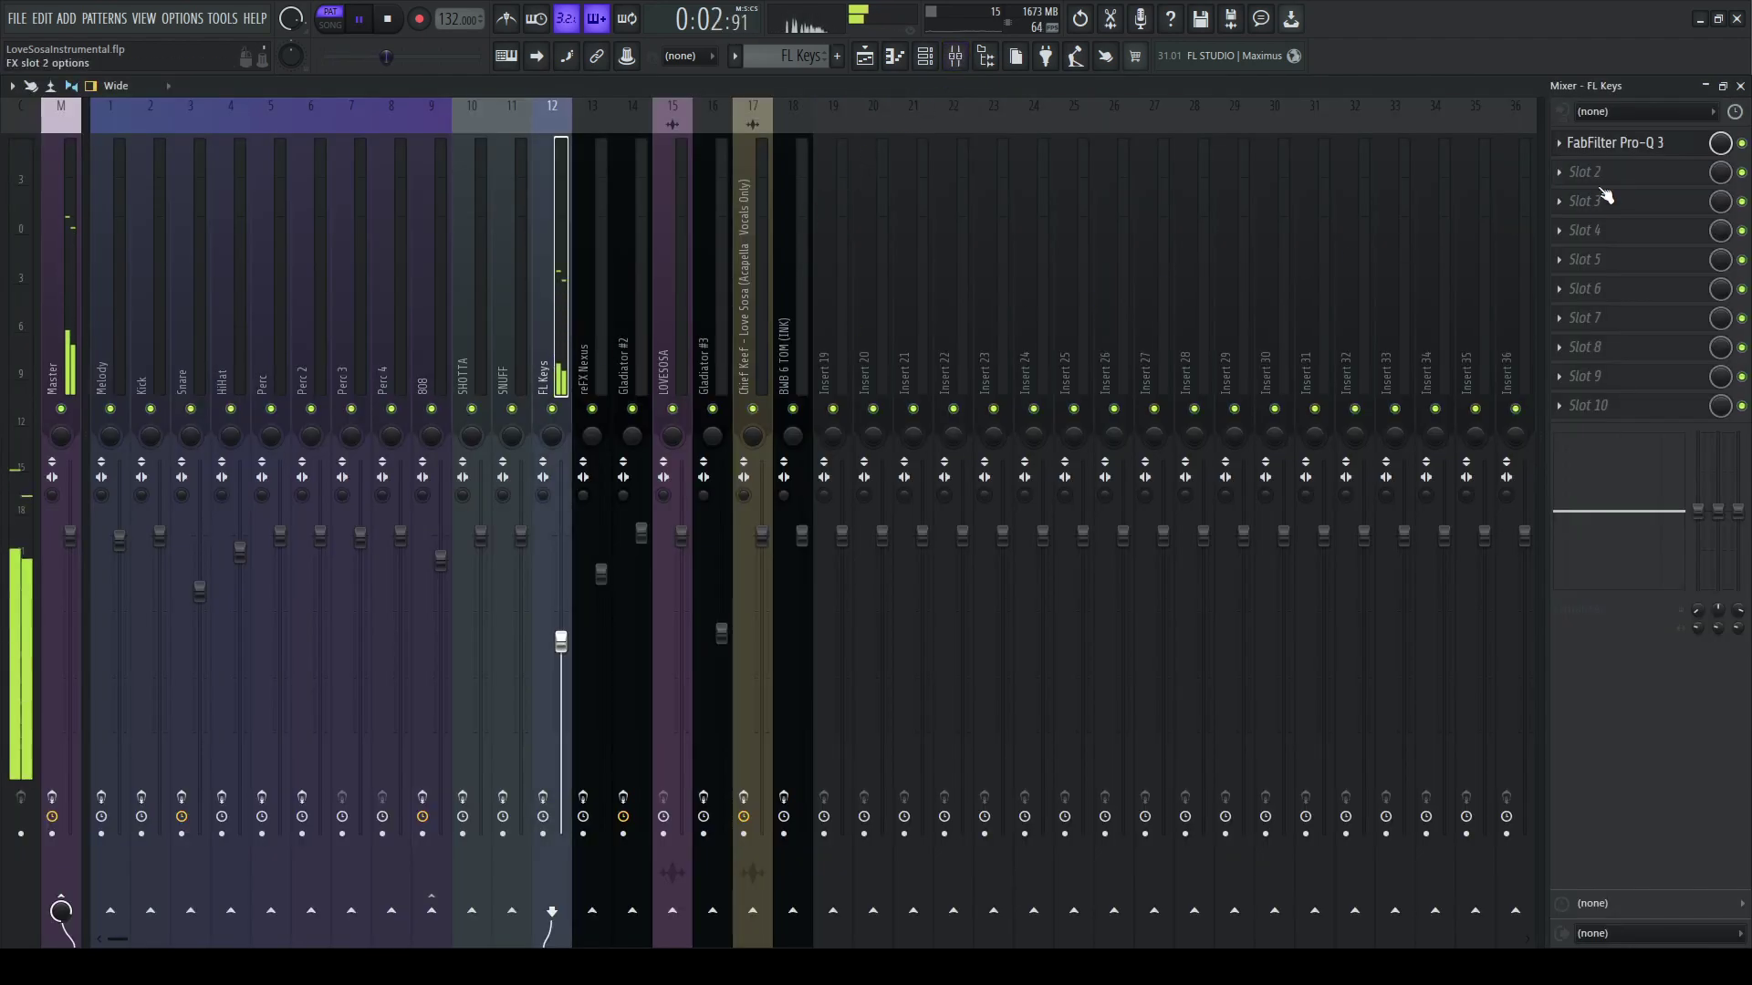
pyautogui.click(1657, 154)
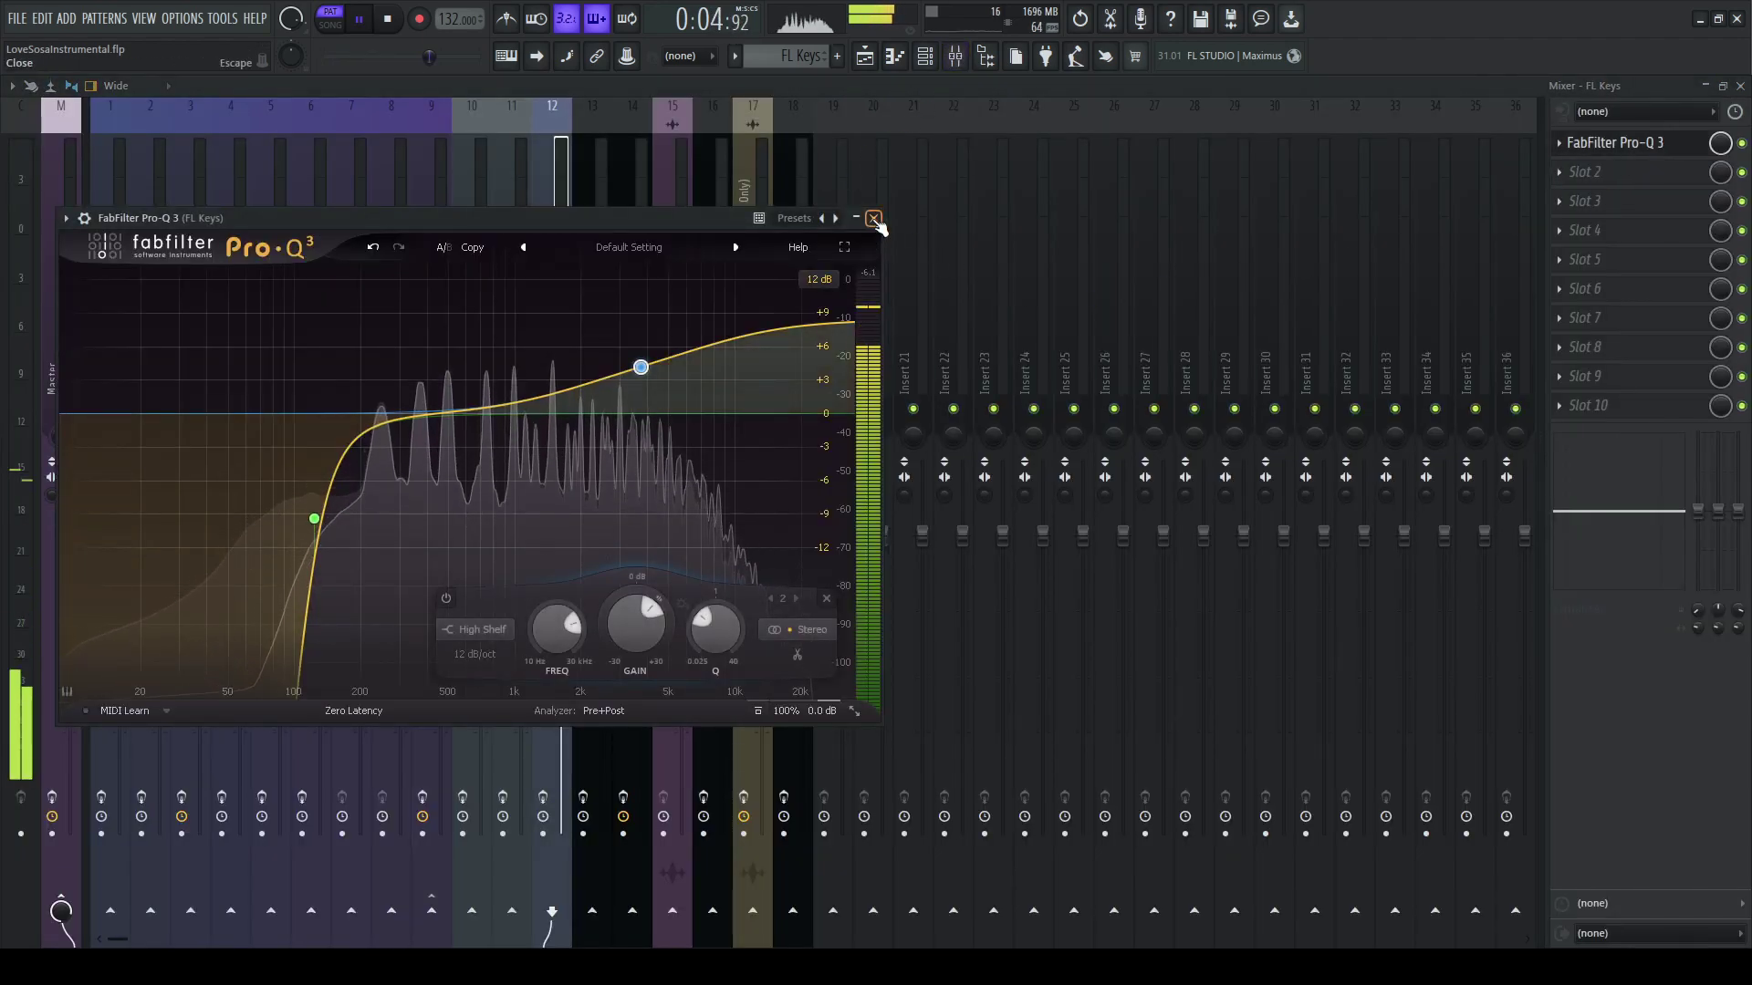
pyautogui.press('Escape')
pyautogui.click(1742, 85)
pyautogui.press('F5')
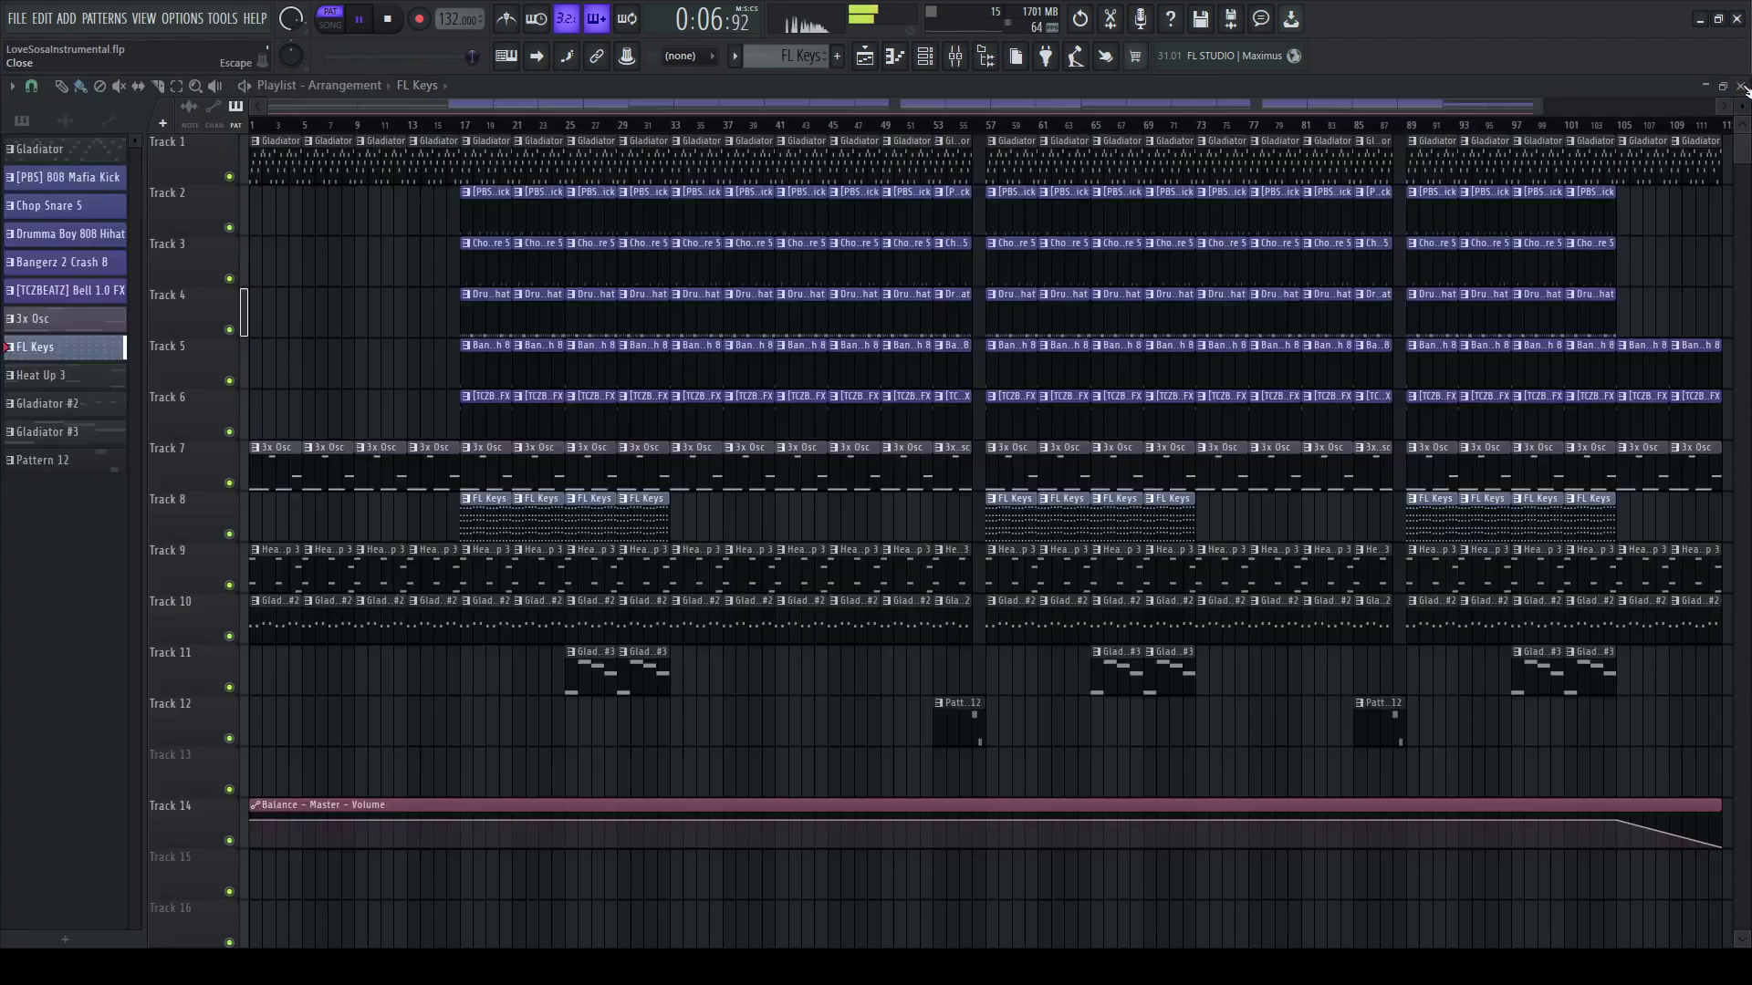
# Step: Play the Gladiator #3 pattern from Track 11 and view its notes in the piano roll
pyautogui.click(609, 659)
pyautogui.press('space')
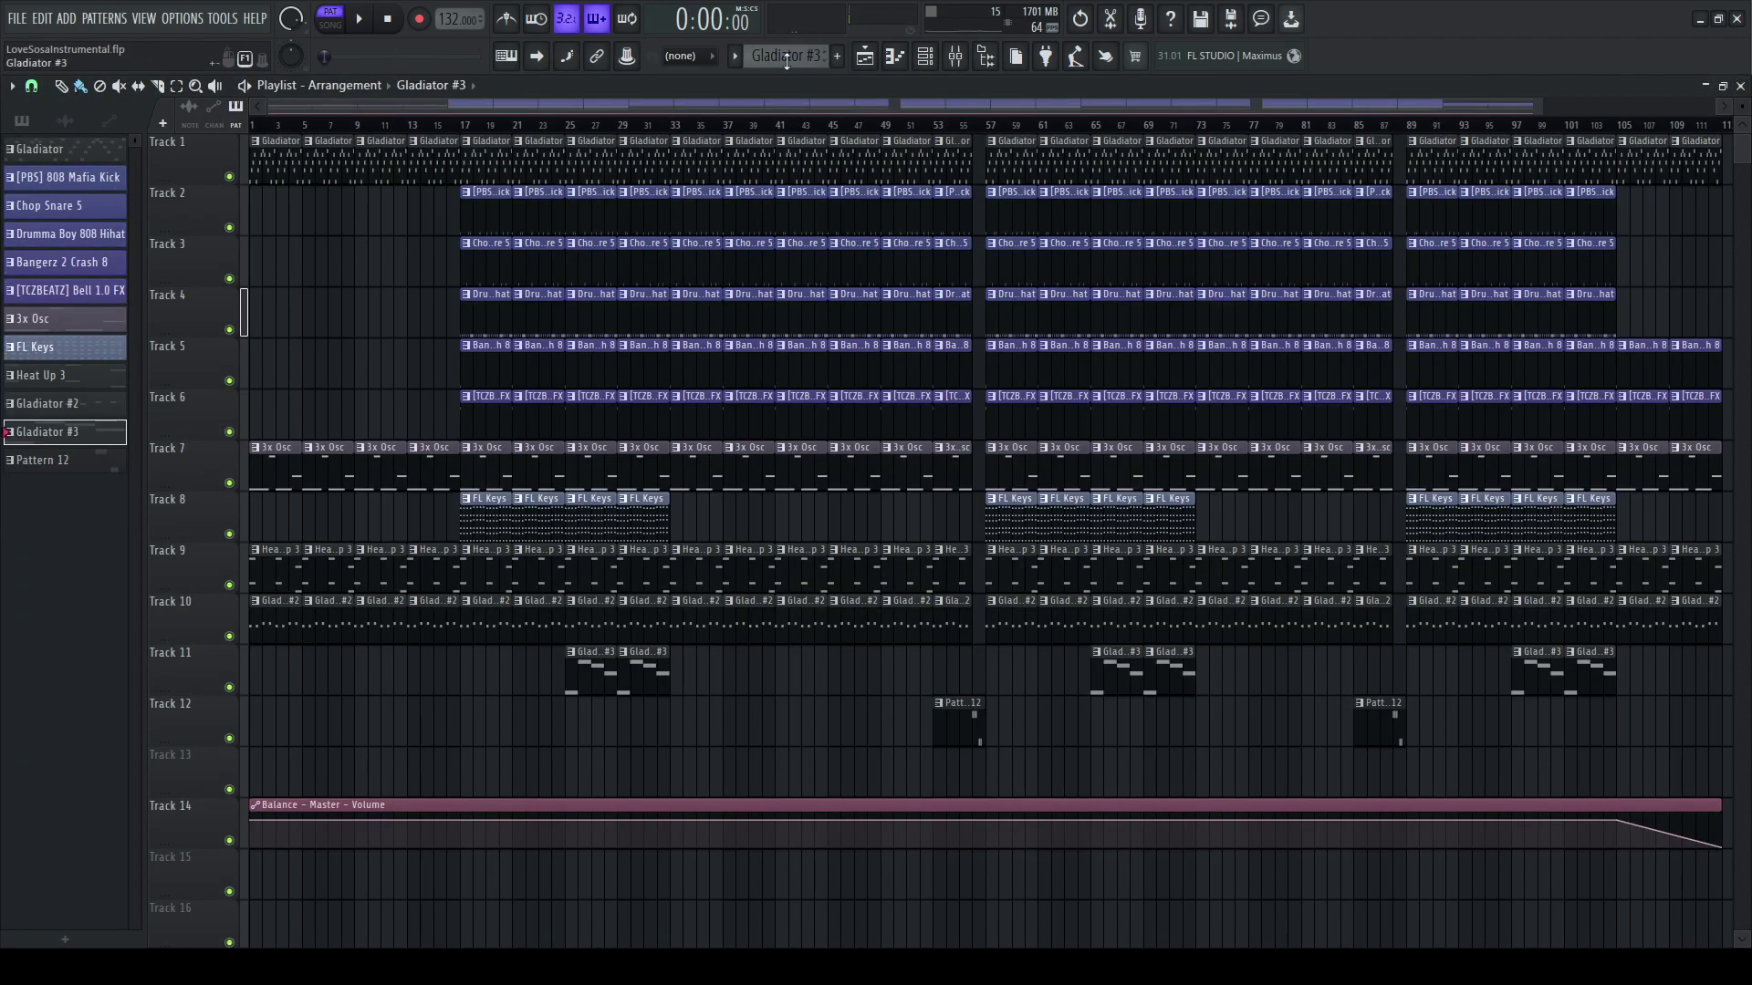
pyautogui.click(954, 56)
pyautogui.click(715, 344)
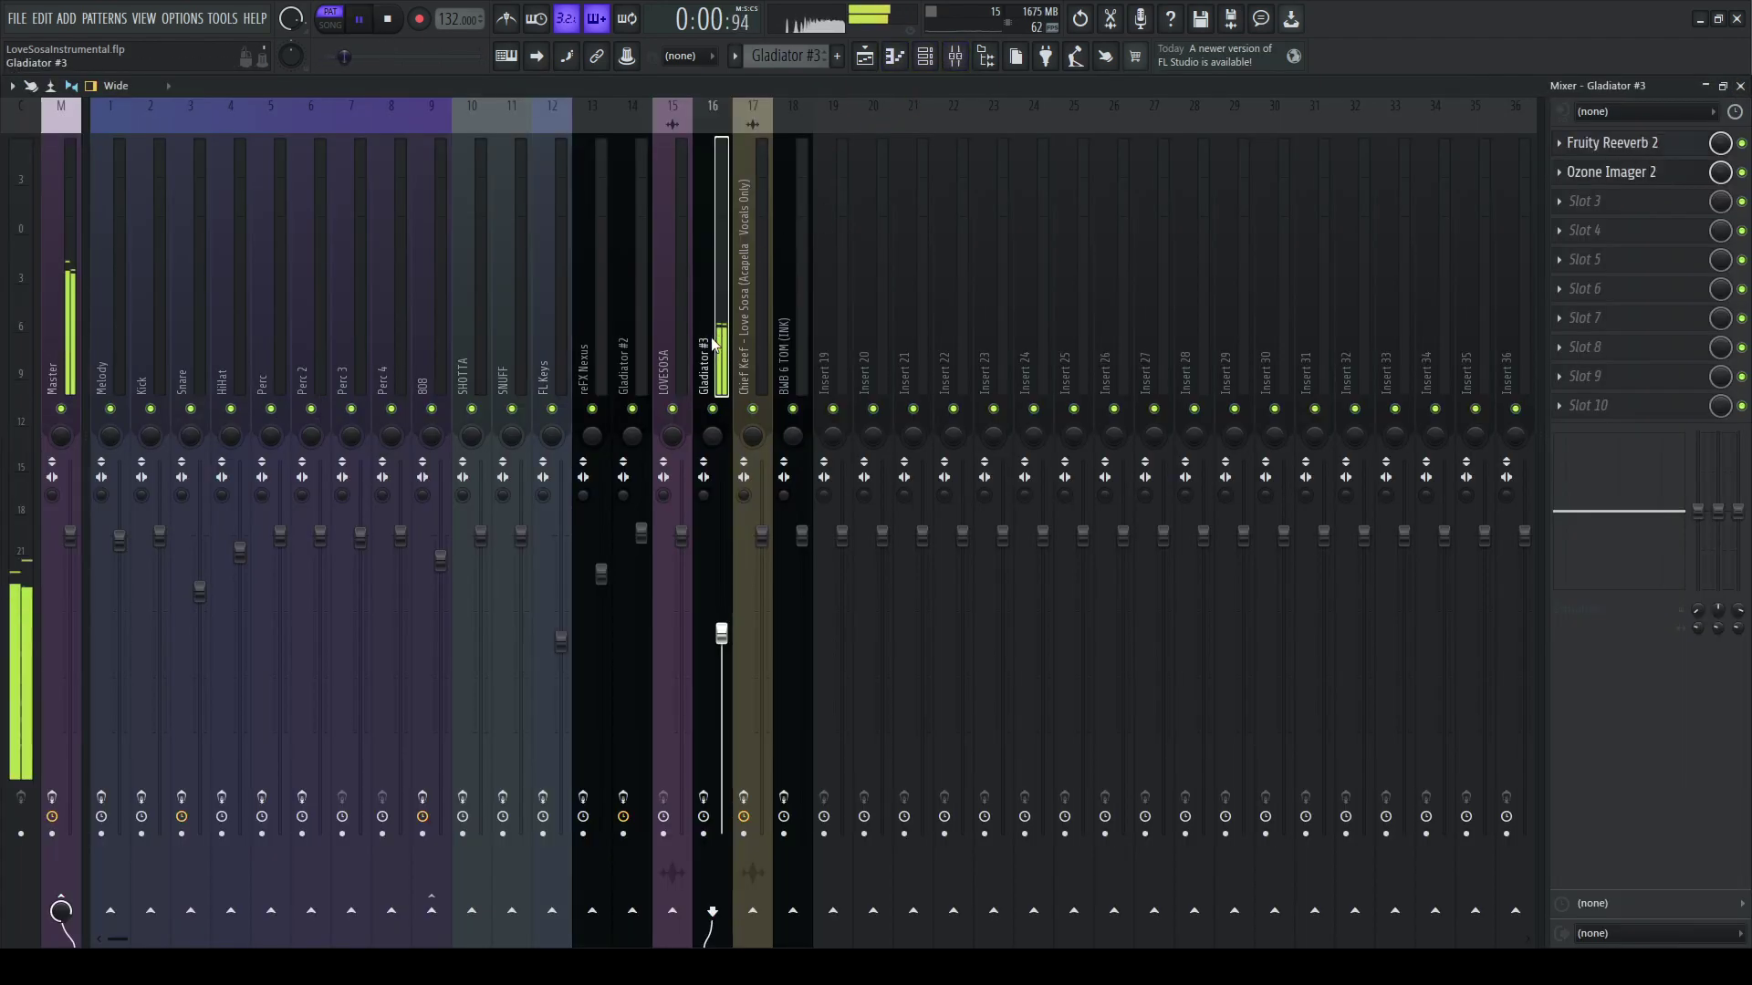
pyautogui.click(925, 55)
pyautogui.click(919, 692)
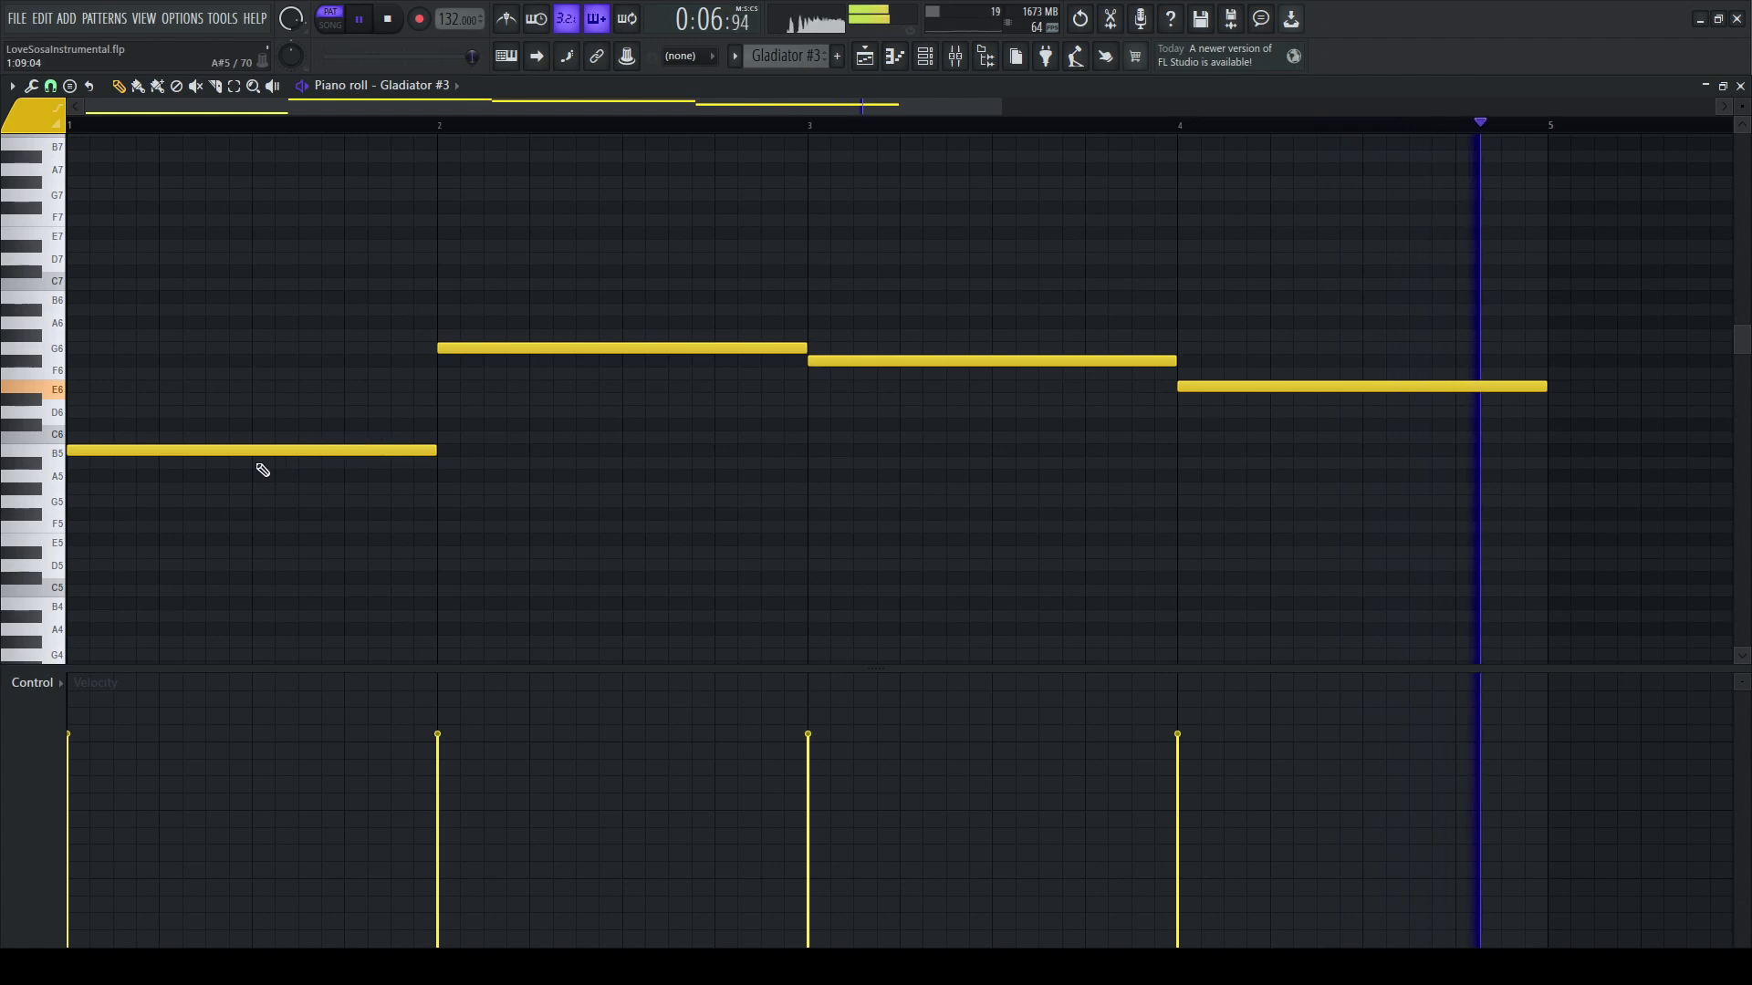
# Step: Examine Fruity Reeverb 2 and Ozone Imager 2 on the Gladiator #3 mixer track and return to the playlist
pyautogui.click(956, 59)
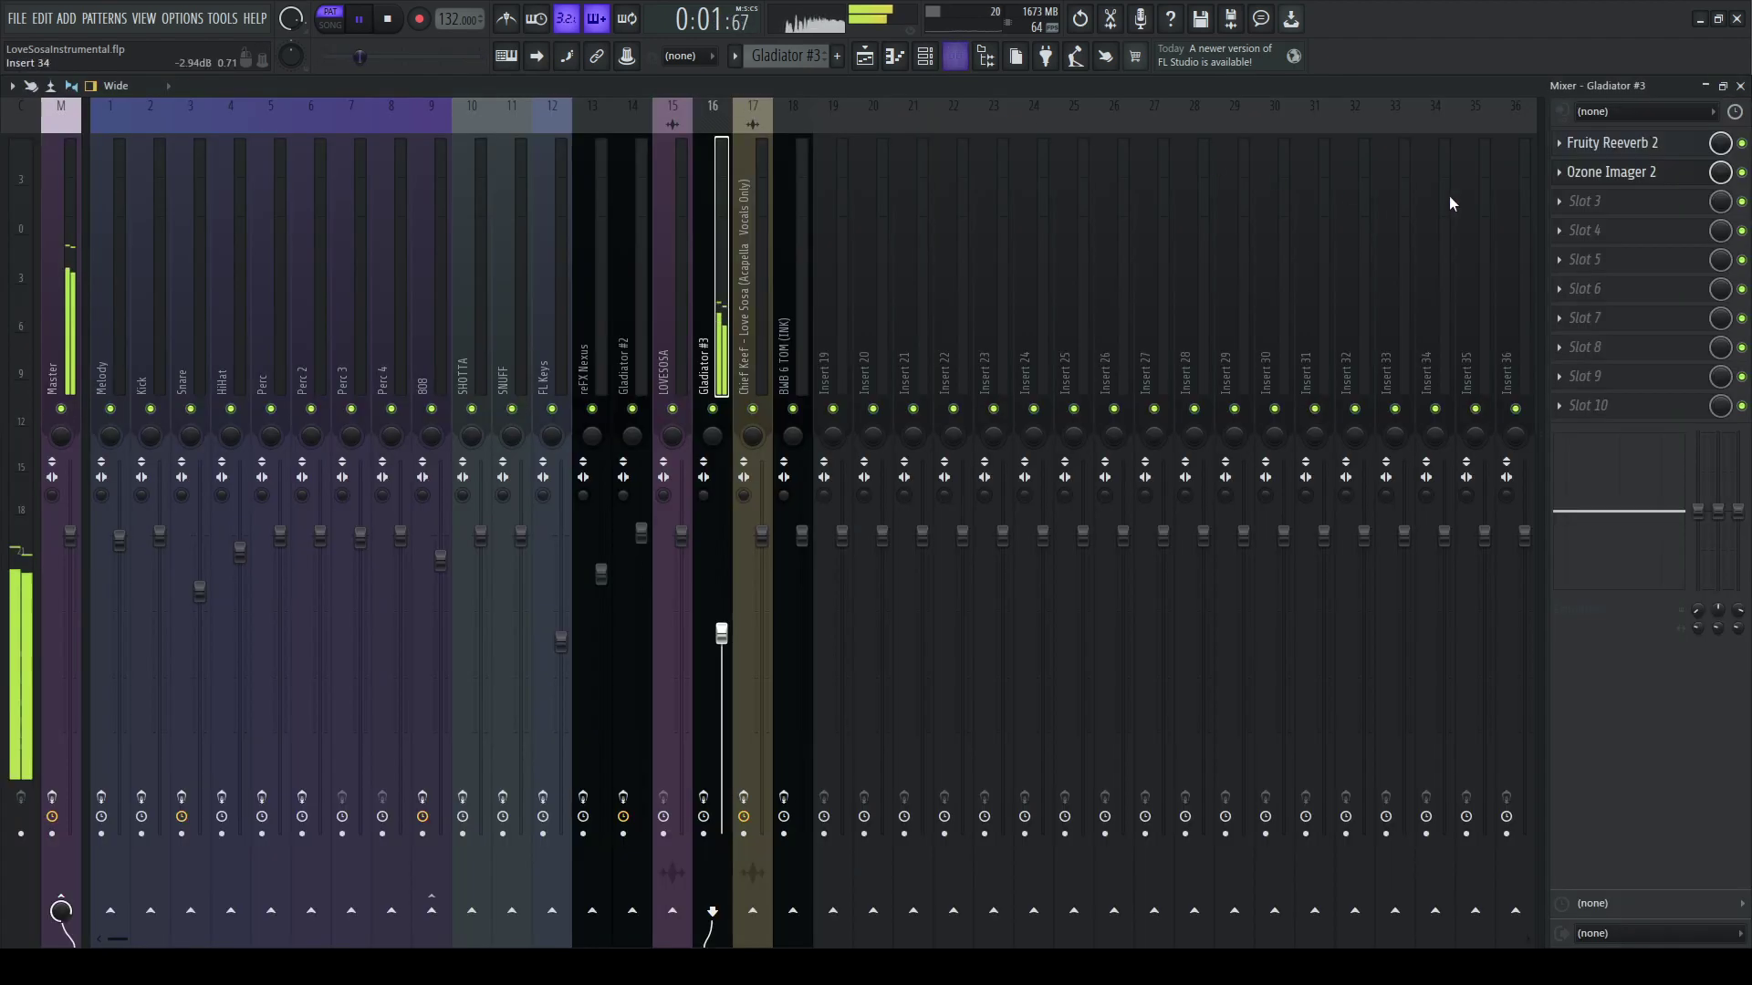
pyautogui.click(1628, 148)
pyautogui.click(1629, 148)
pyautogui.click(1628, 174)
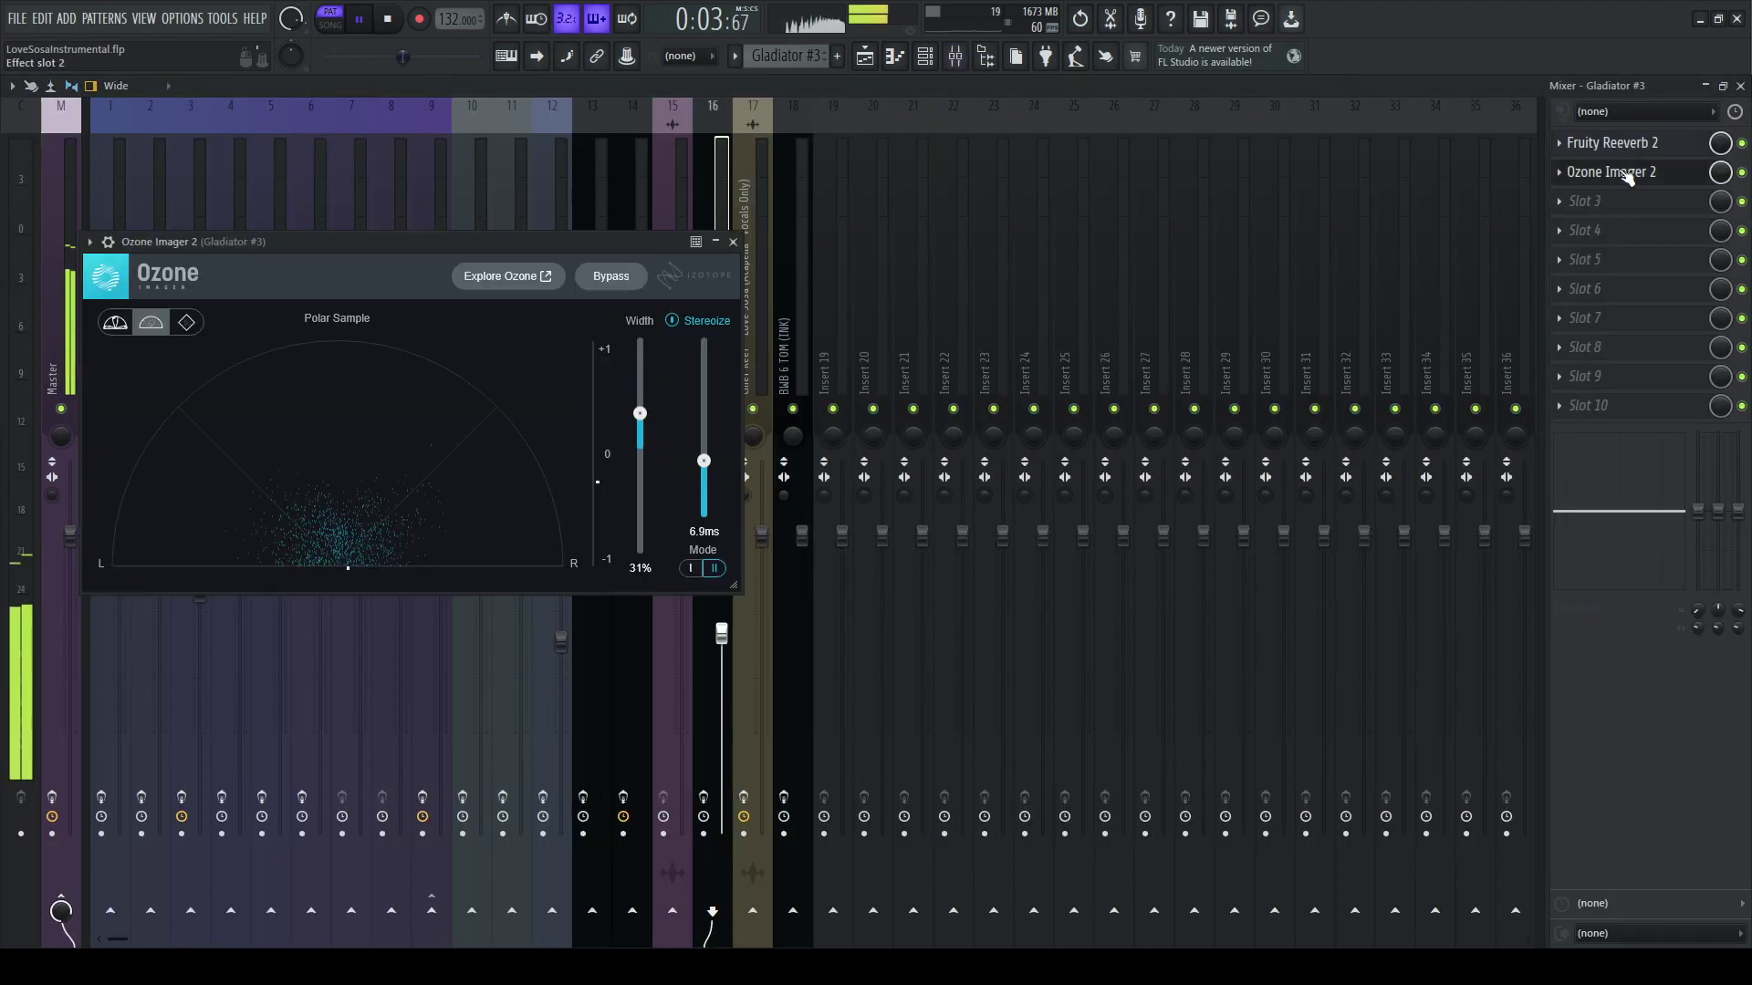
pyautogui.click(1629, 174)
pyautogui.click(1739, 85)
pyautogui.click(1740, 85)
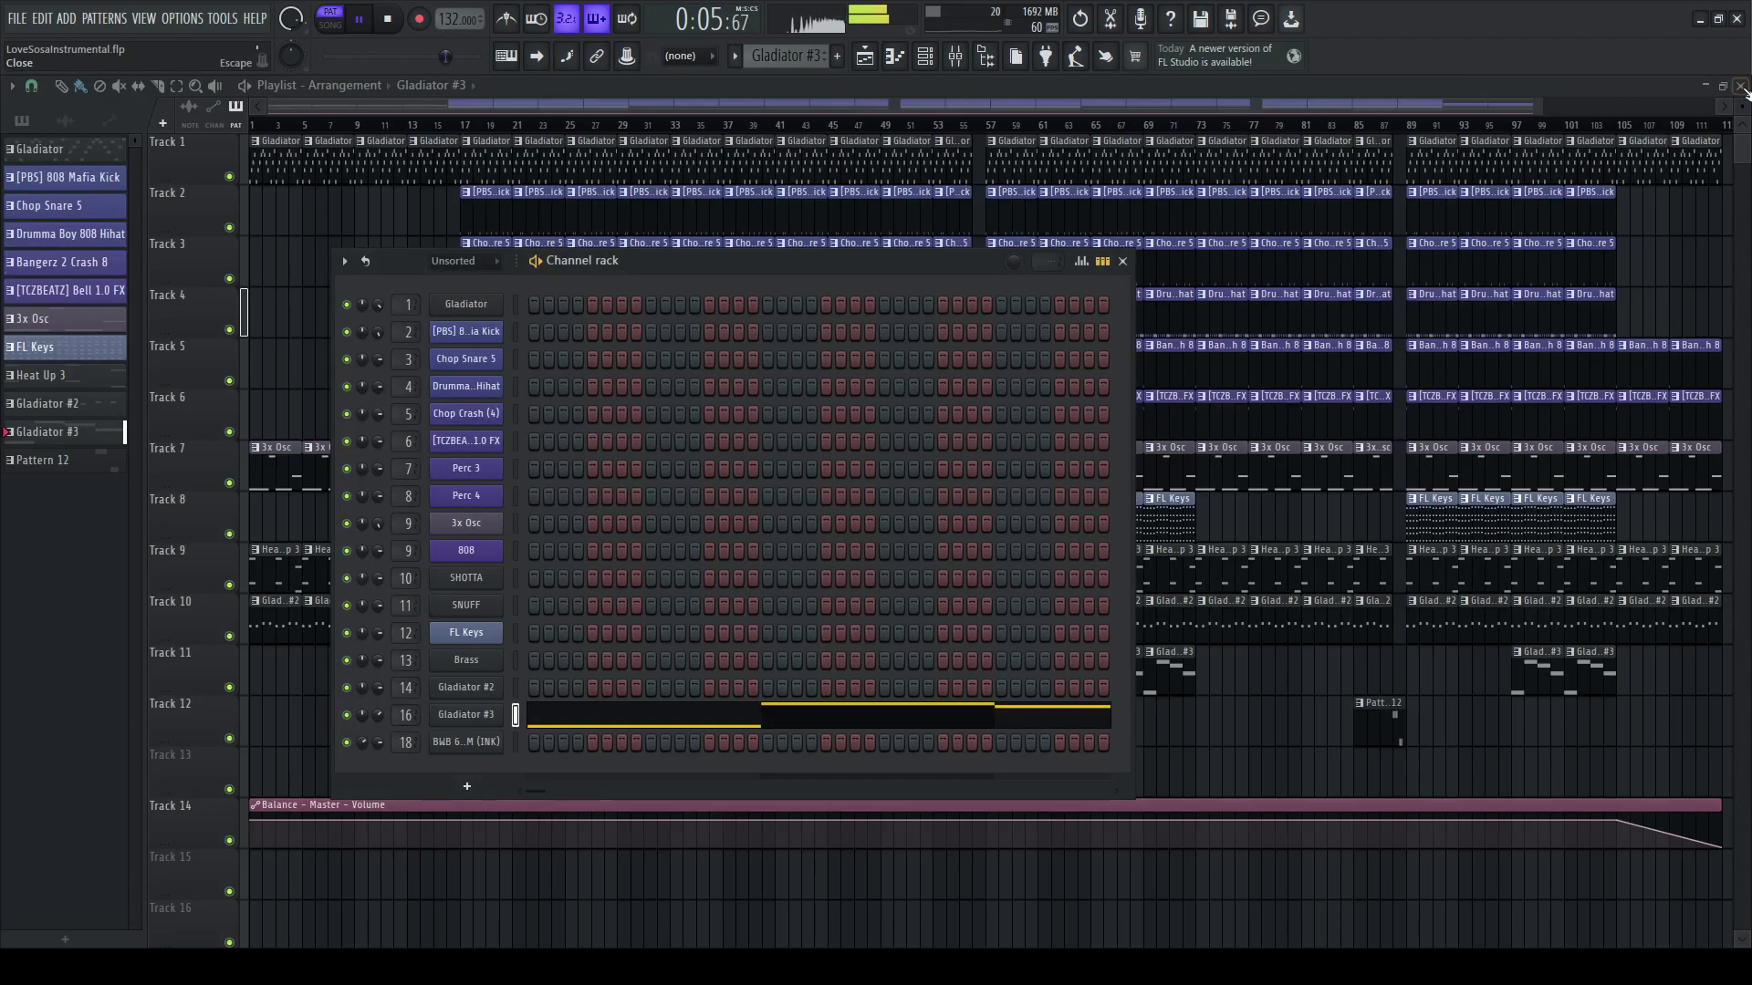
pyautogui.click(1122, 261)
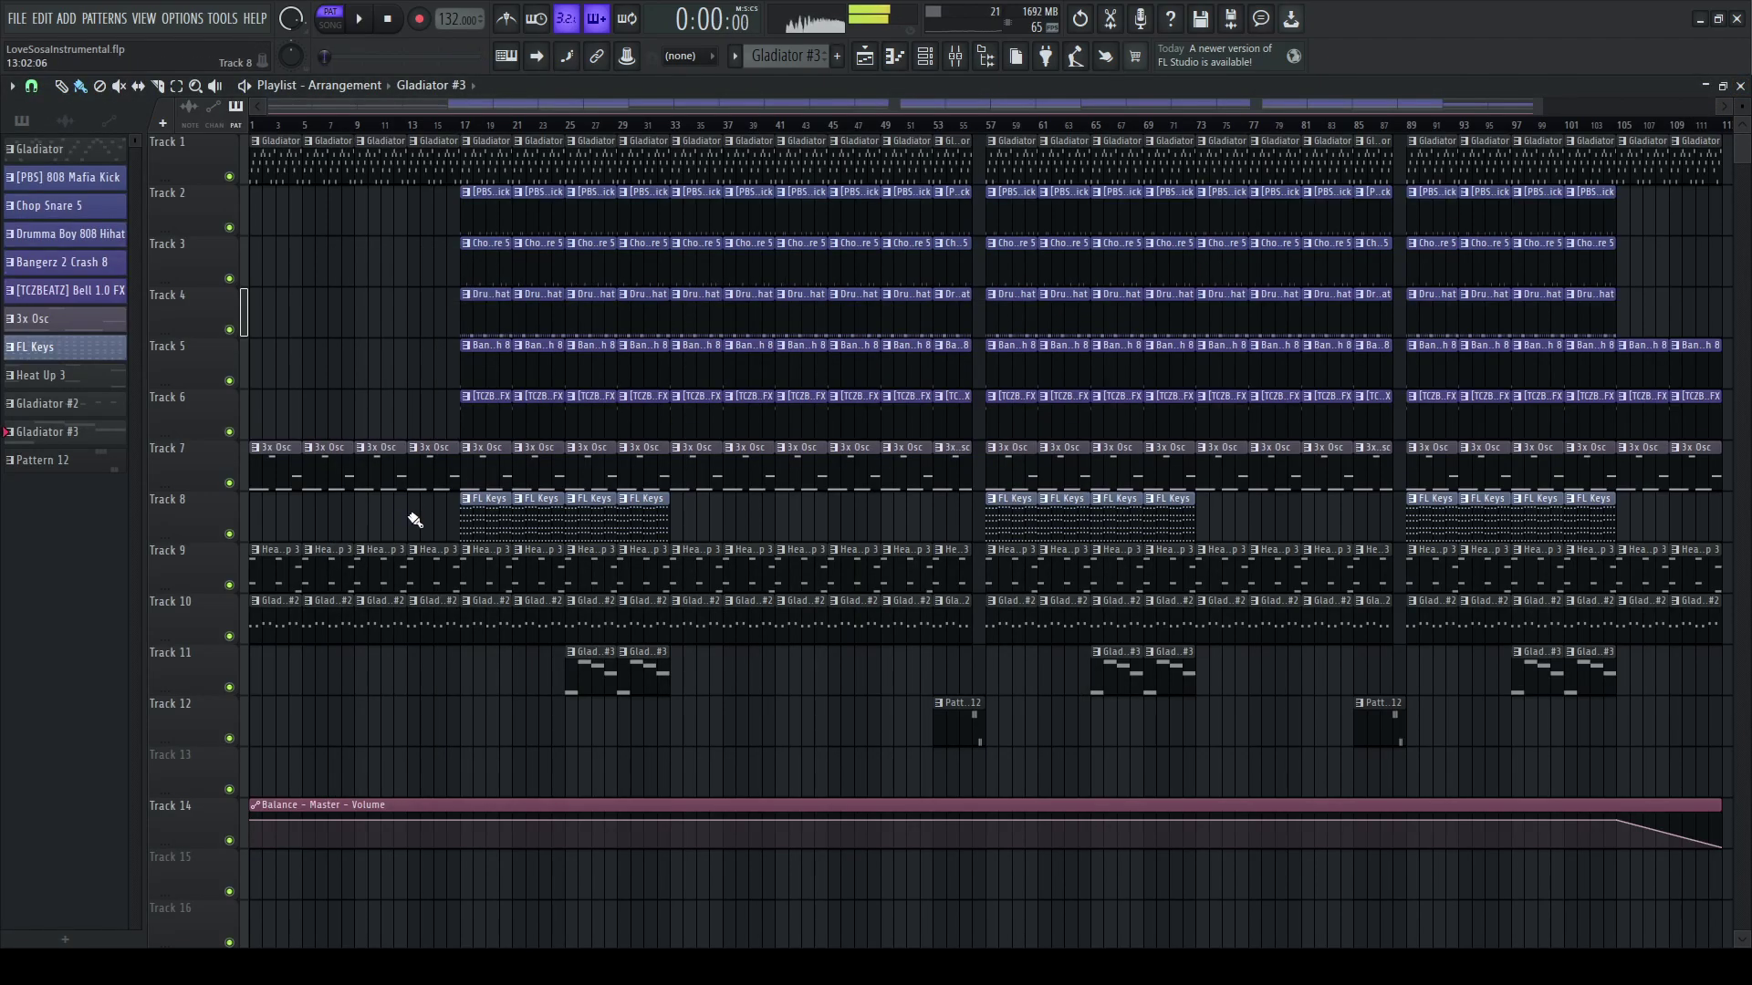
# Step: Play Pattern 12 from Track 12 and check the panning of its BWB 6 TOM (INK) notes in the piano roll
pyautogui.doubleClick(974, 727)
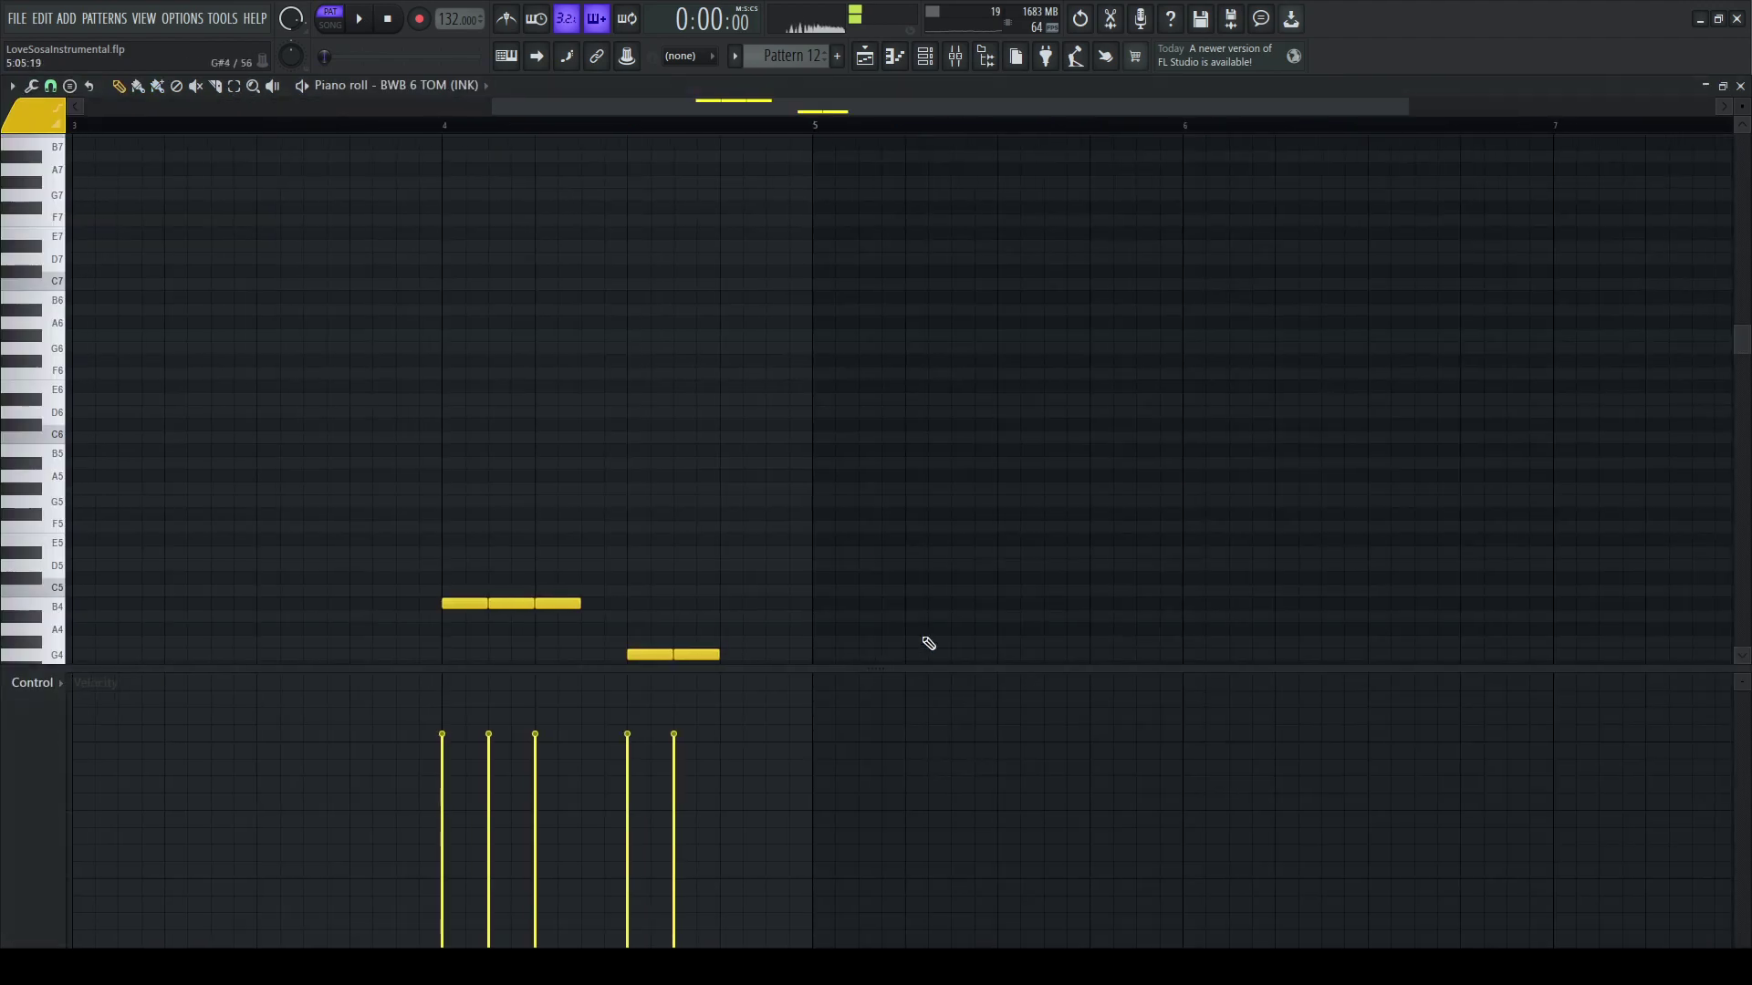
pyautogui.scroll(3, 922, 496)
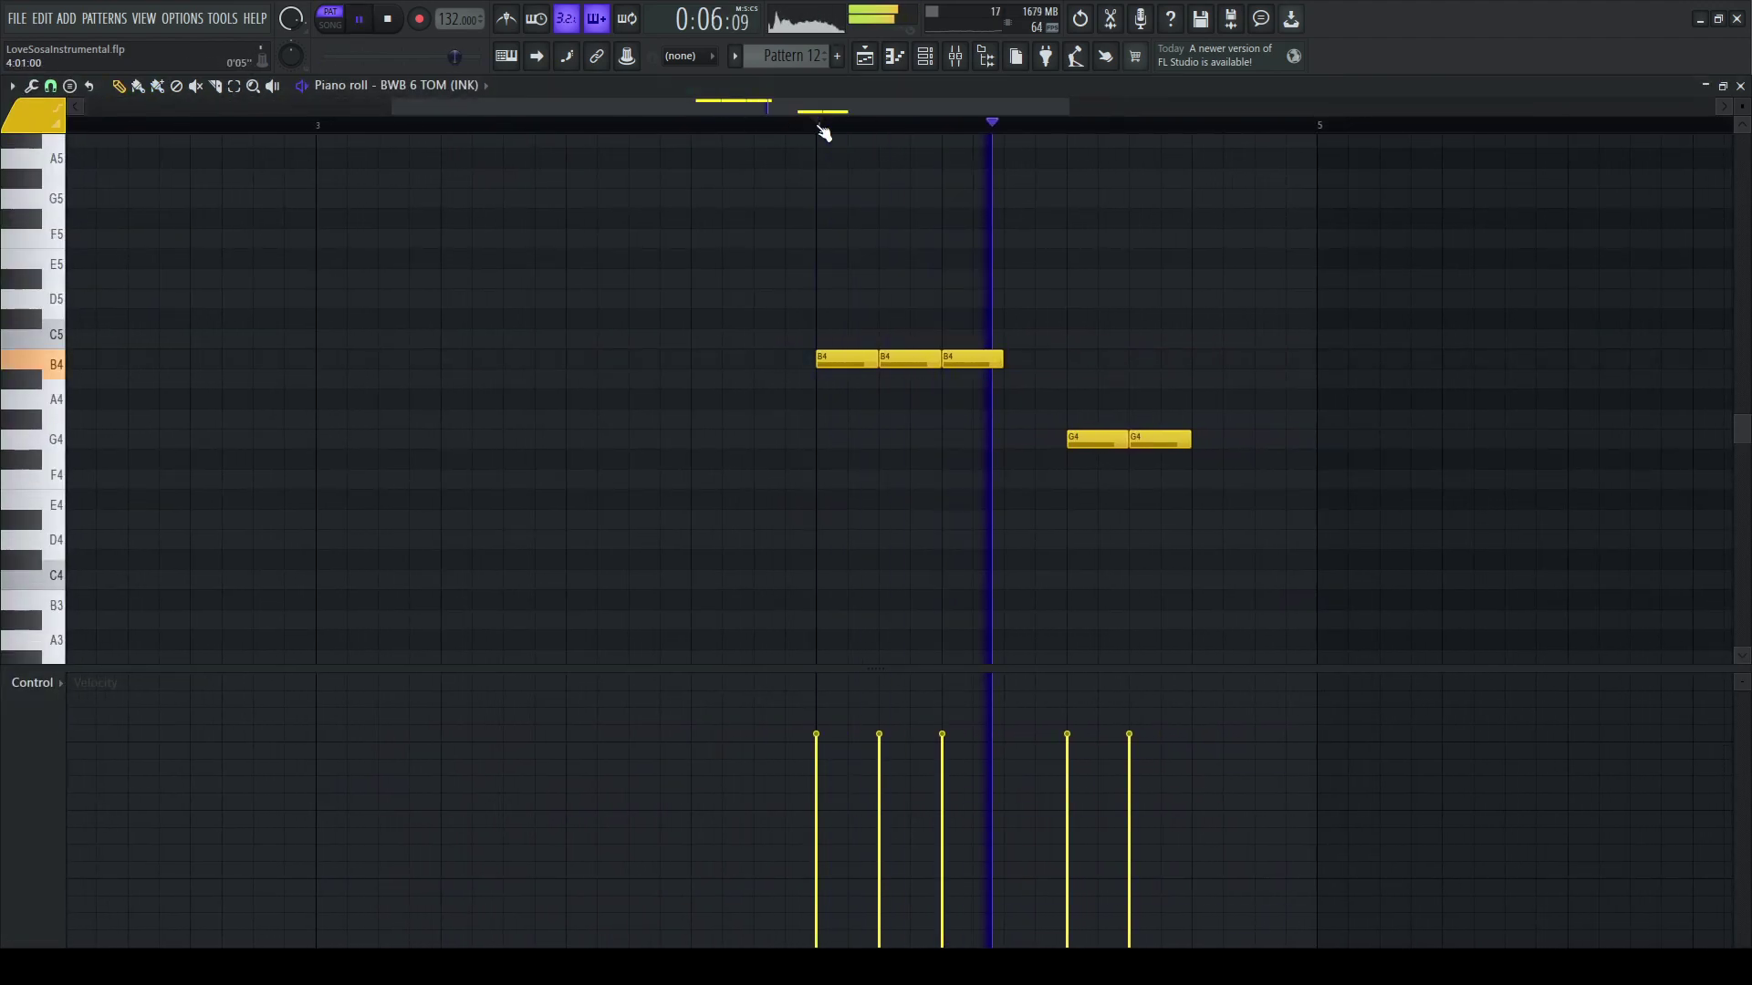
pyautogui.scroll(-3, 47, 690)
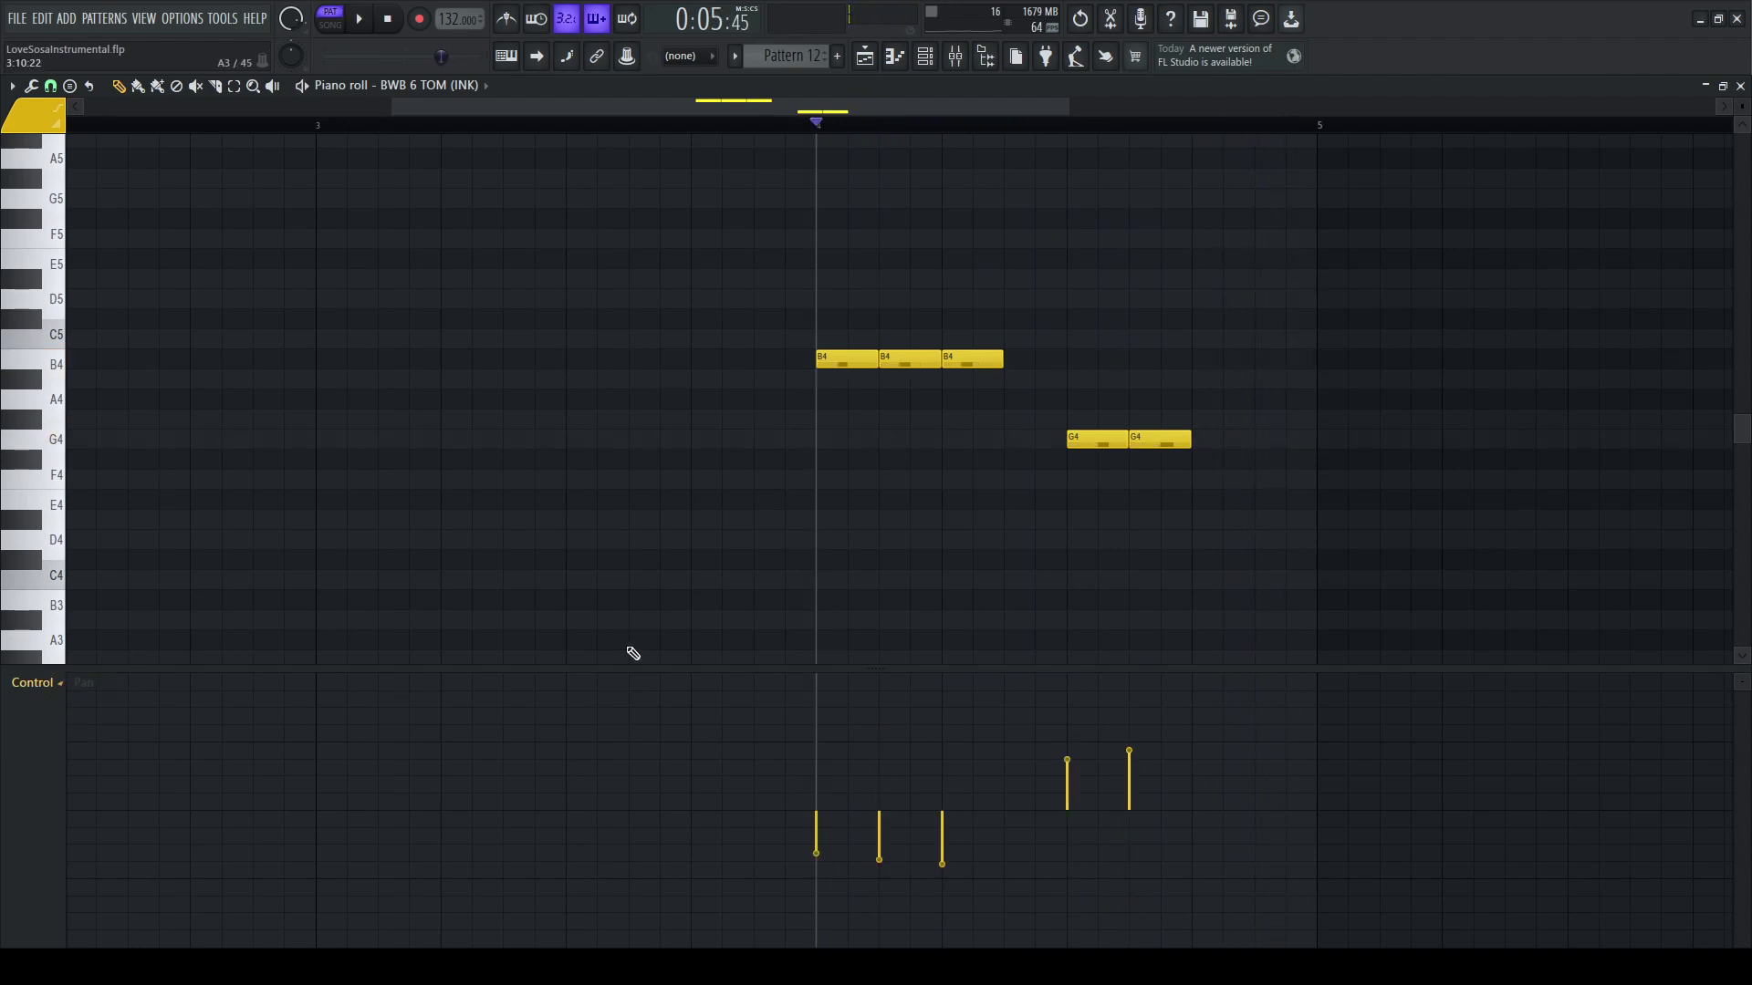
pyautogui.click(1086, 441)
pyautogui.click(1739, 85)
# Step: Play the [PBS] 808 Mafia Kick pattern from Track 2 and view its piano roll notes and sampler channel
pyautogui.scroll(3, 262, 691)
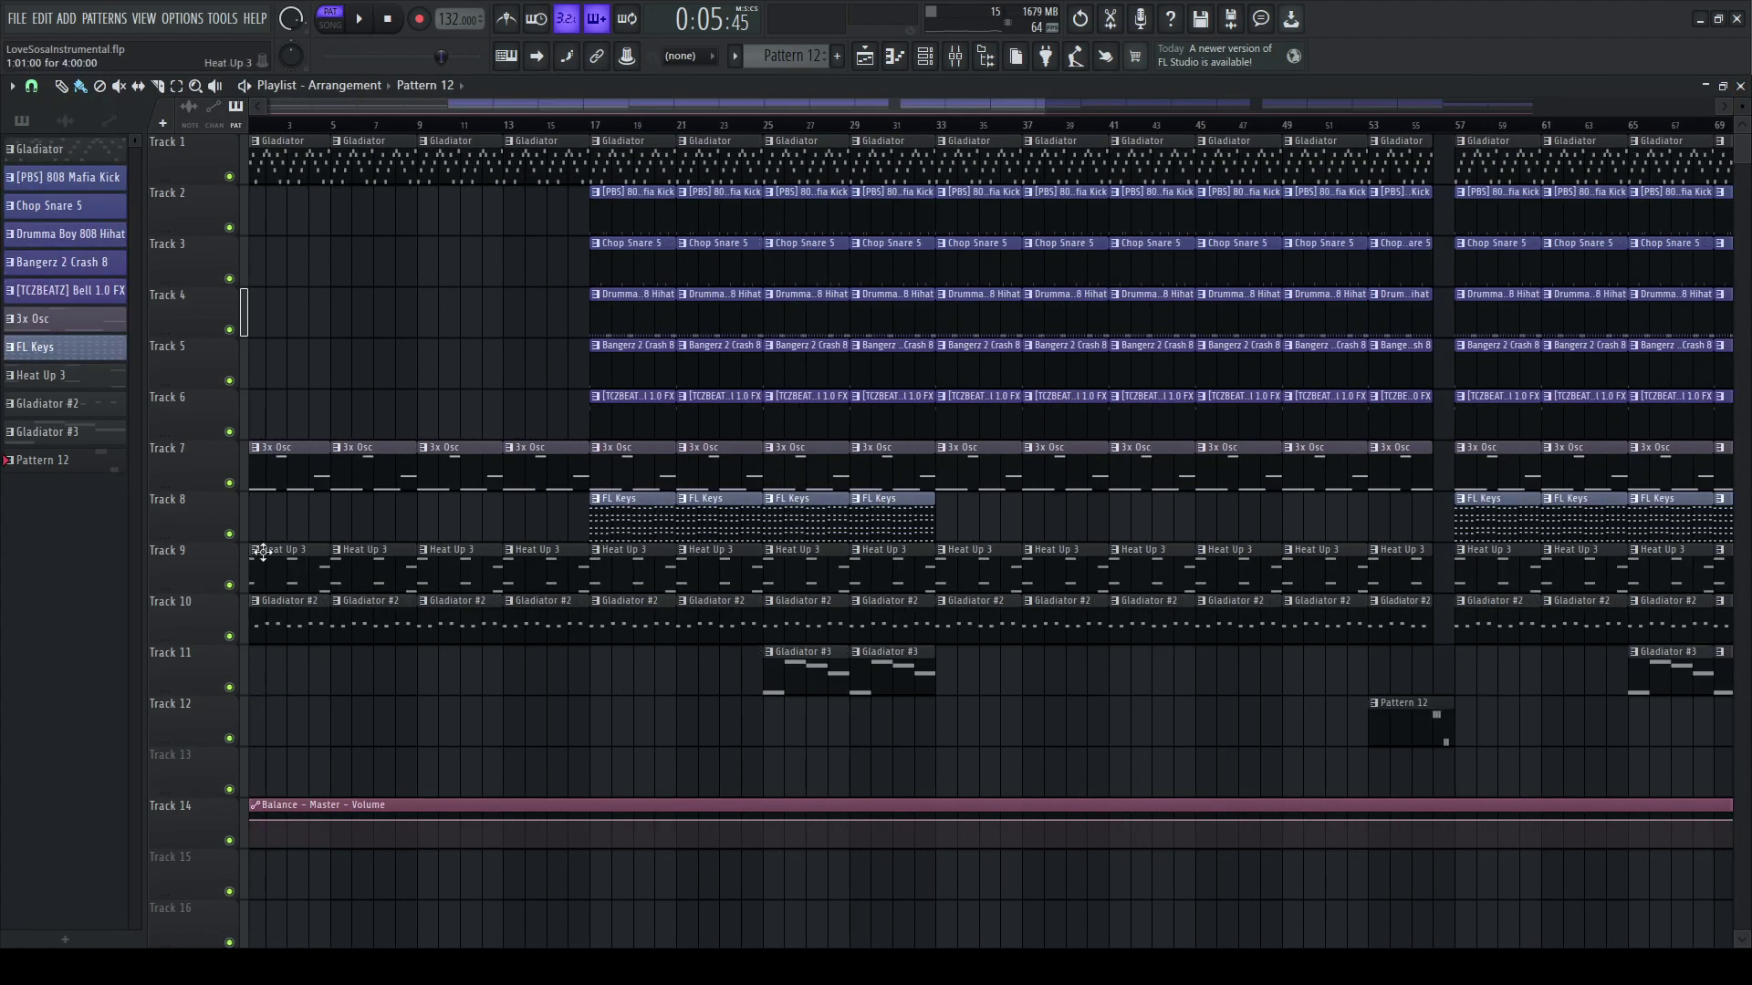
pyautogui.doubleClick(620, 208)
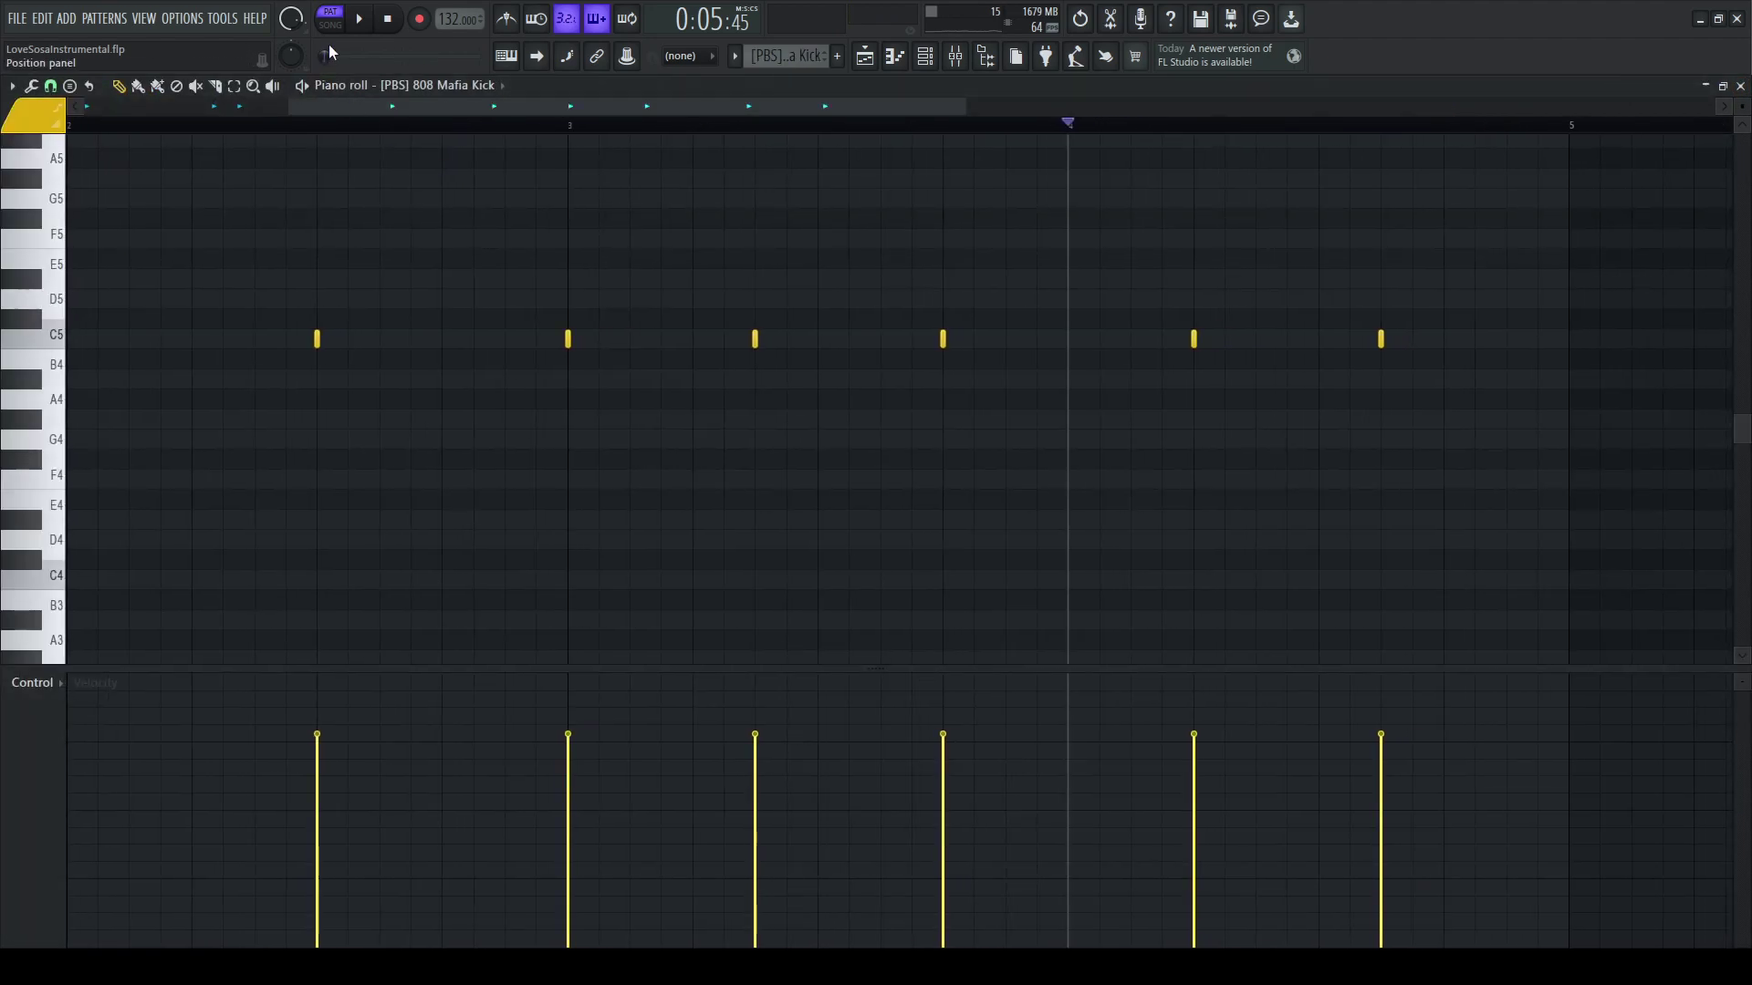
pyautogui.click(388, 20)
pyautogui.click(924, 57)
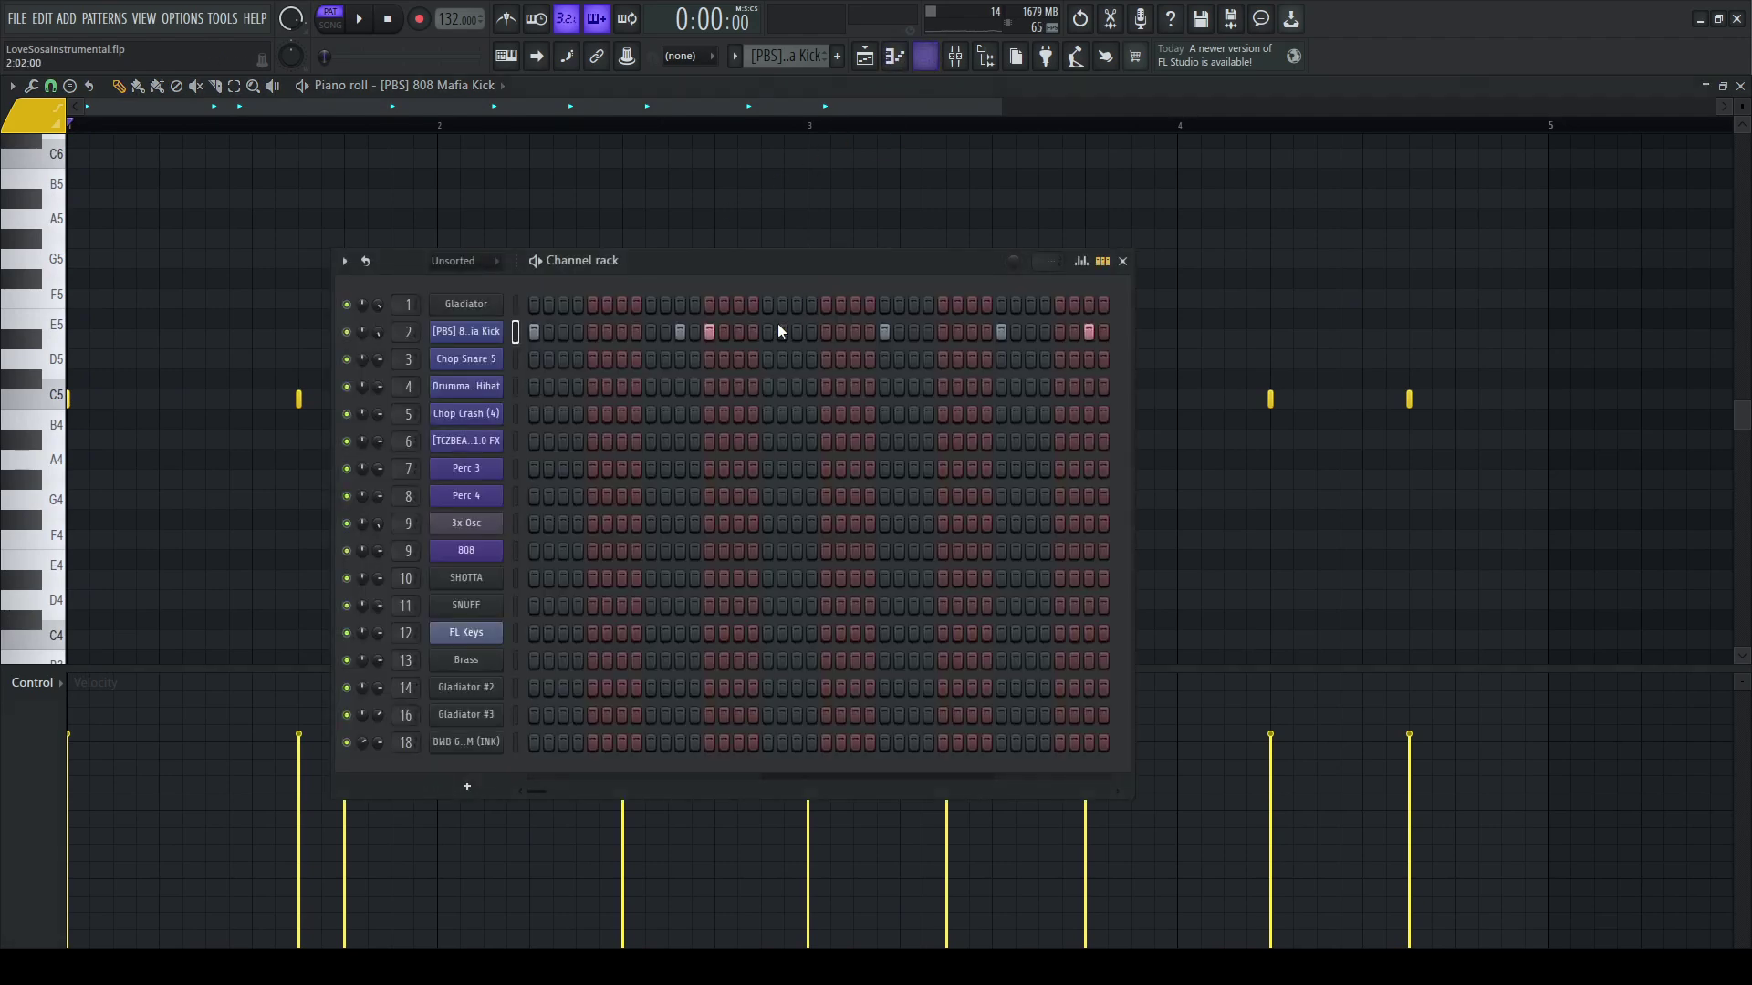
pyautogui.click(479, 334)
pyautogui.click(255, 275)
pyautogui.press('space')
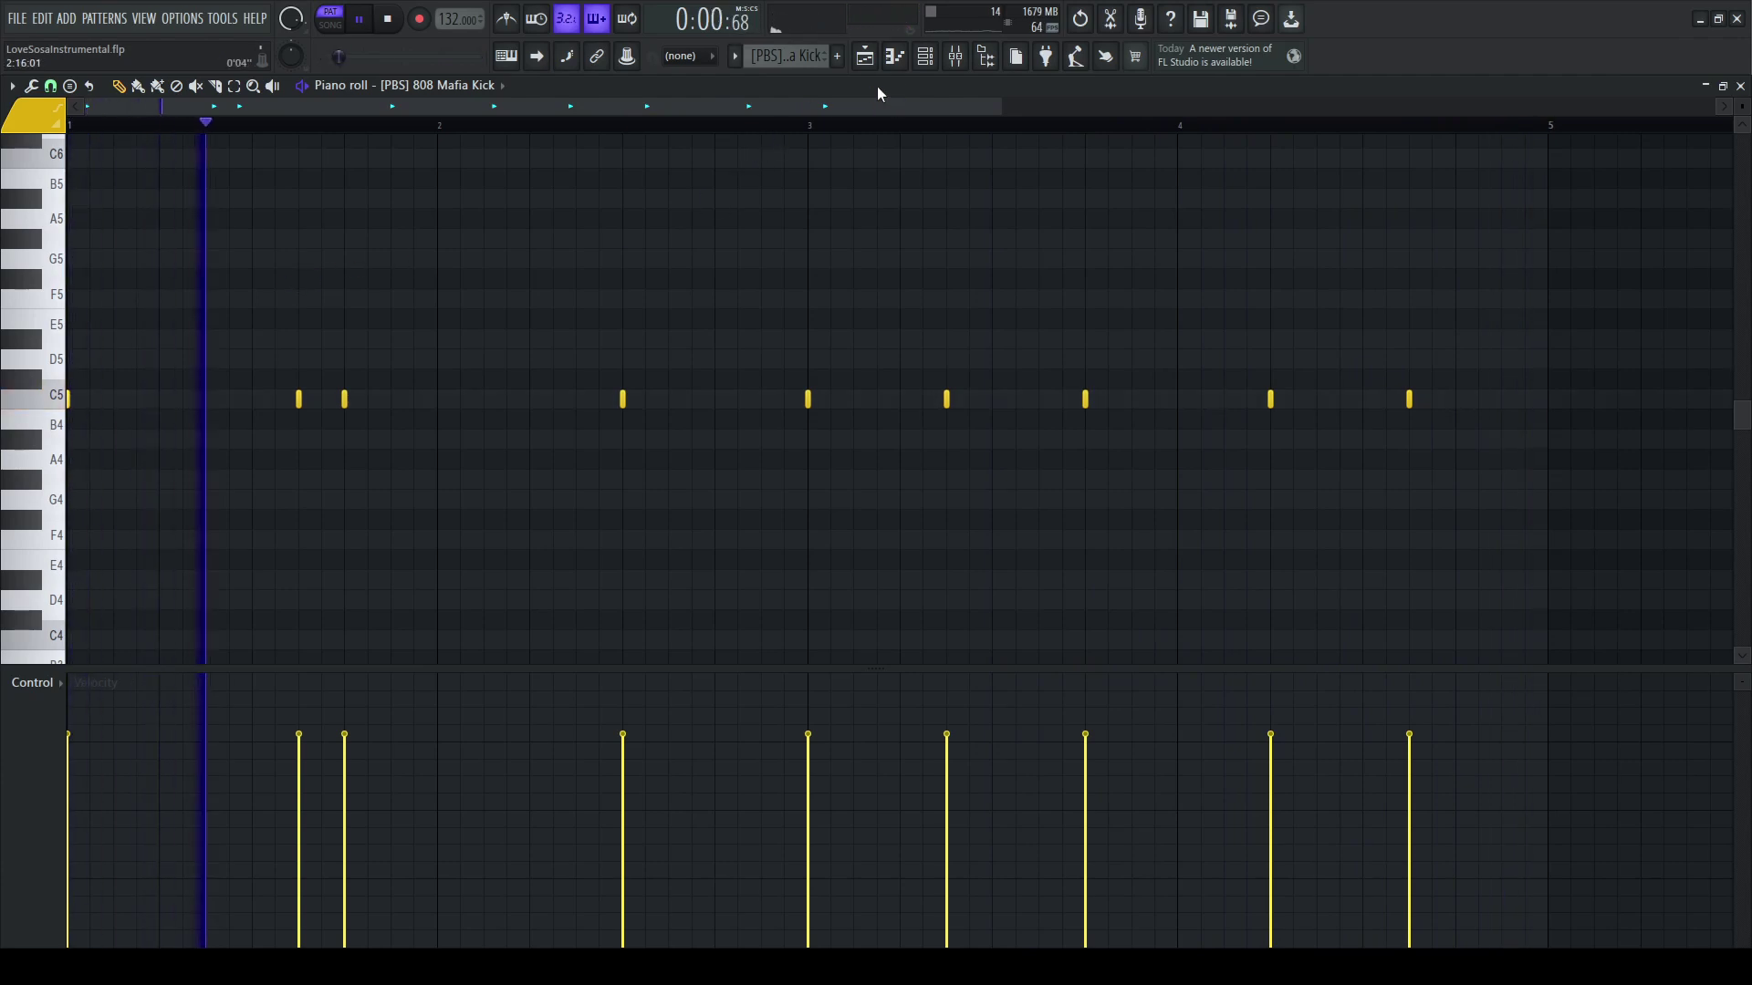
# Step: Examine FabFilter Pro-Q 3 on the Kick mixer track and return to the playlist
pyautogui.click(955, 56)
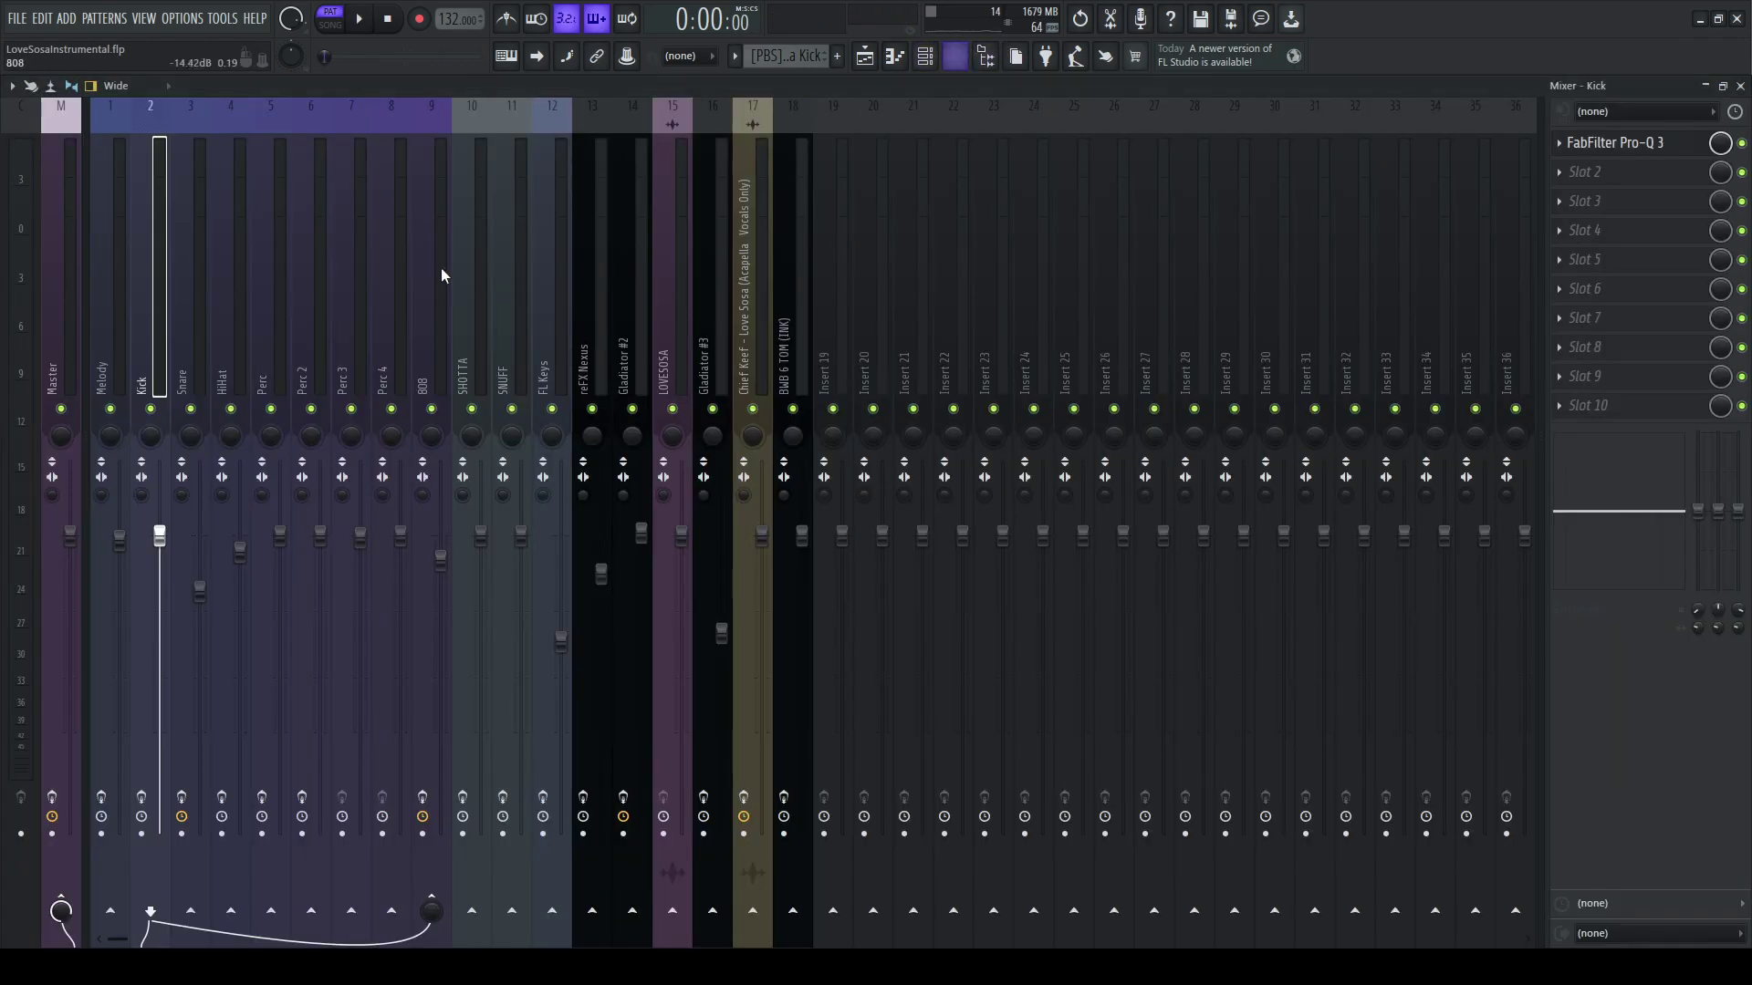
pyautogui.click(1633, 143)
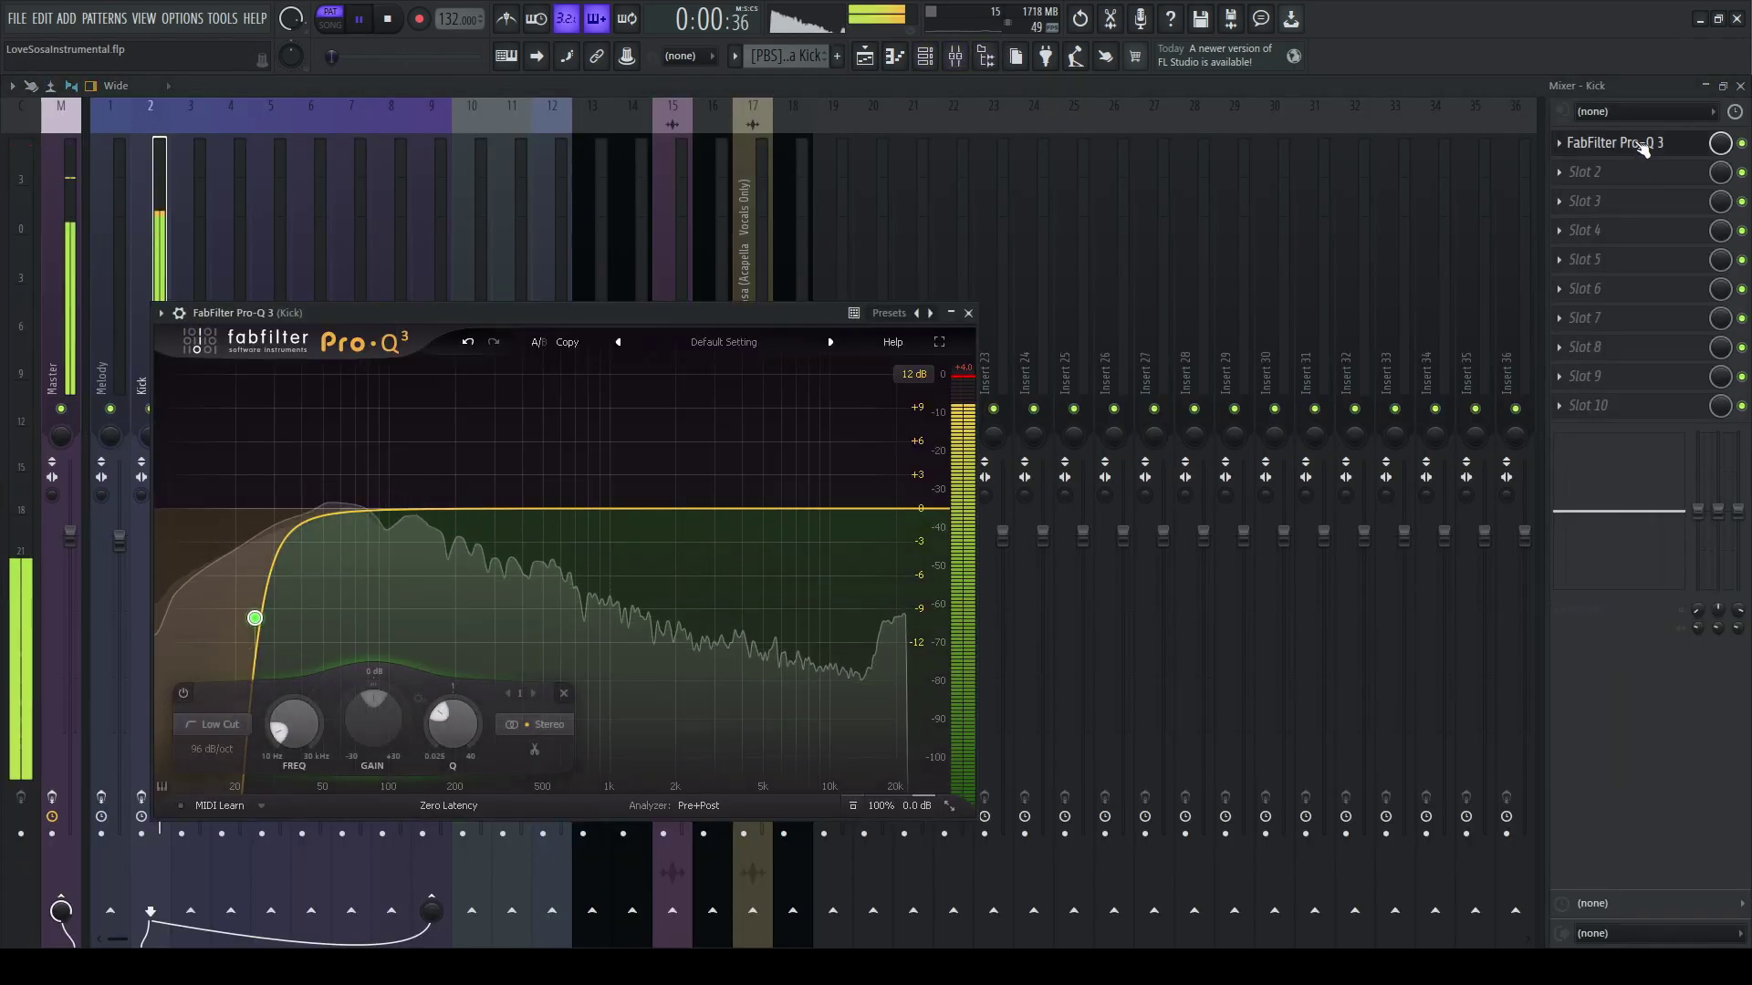
pyautogui.click(970, 314)
pyautogui.click(1740, 85)
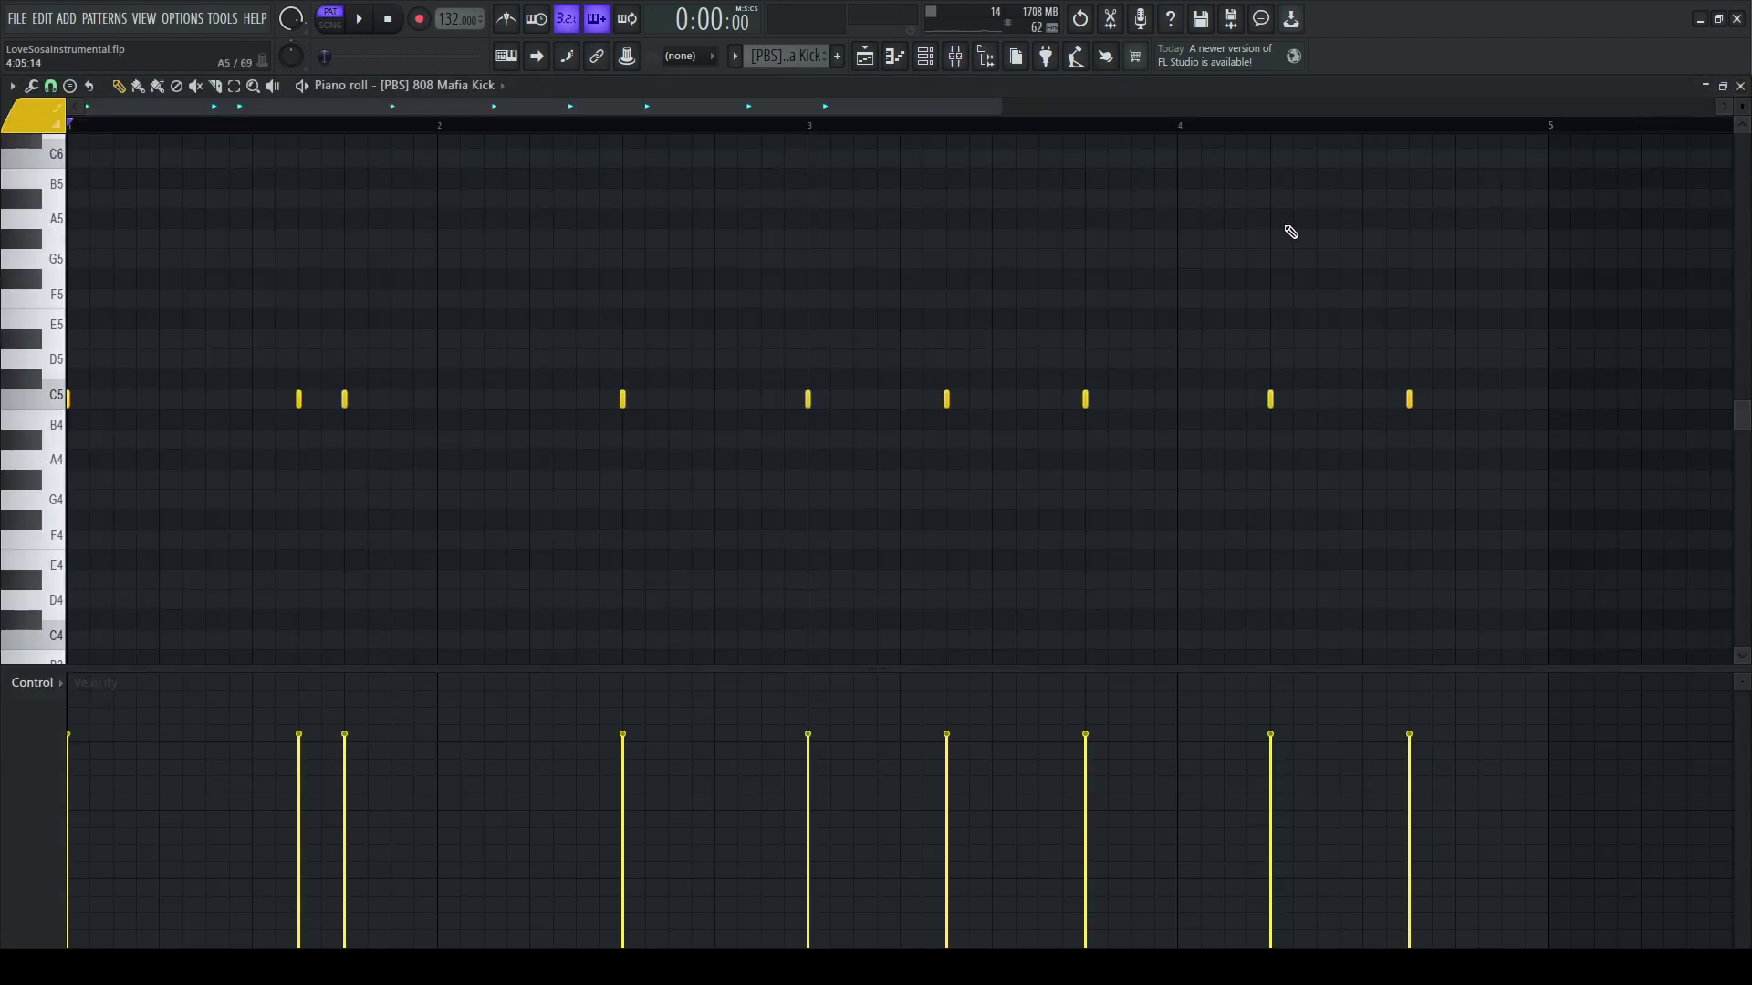
pyautogui.click(1740, 85)
# Step: Switch to the Chop Snare 5 pattern and view its notes in the piano roll
pyautogui.press('F6')
pyautogui.press('KP_Add')
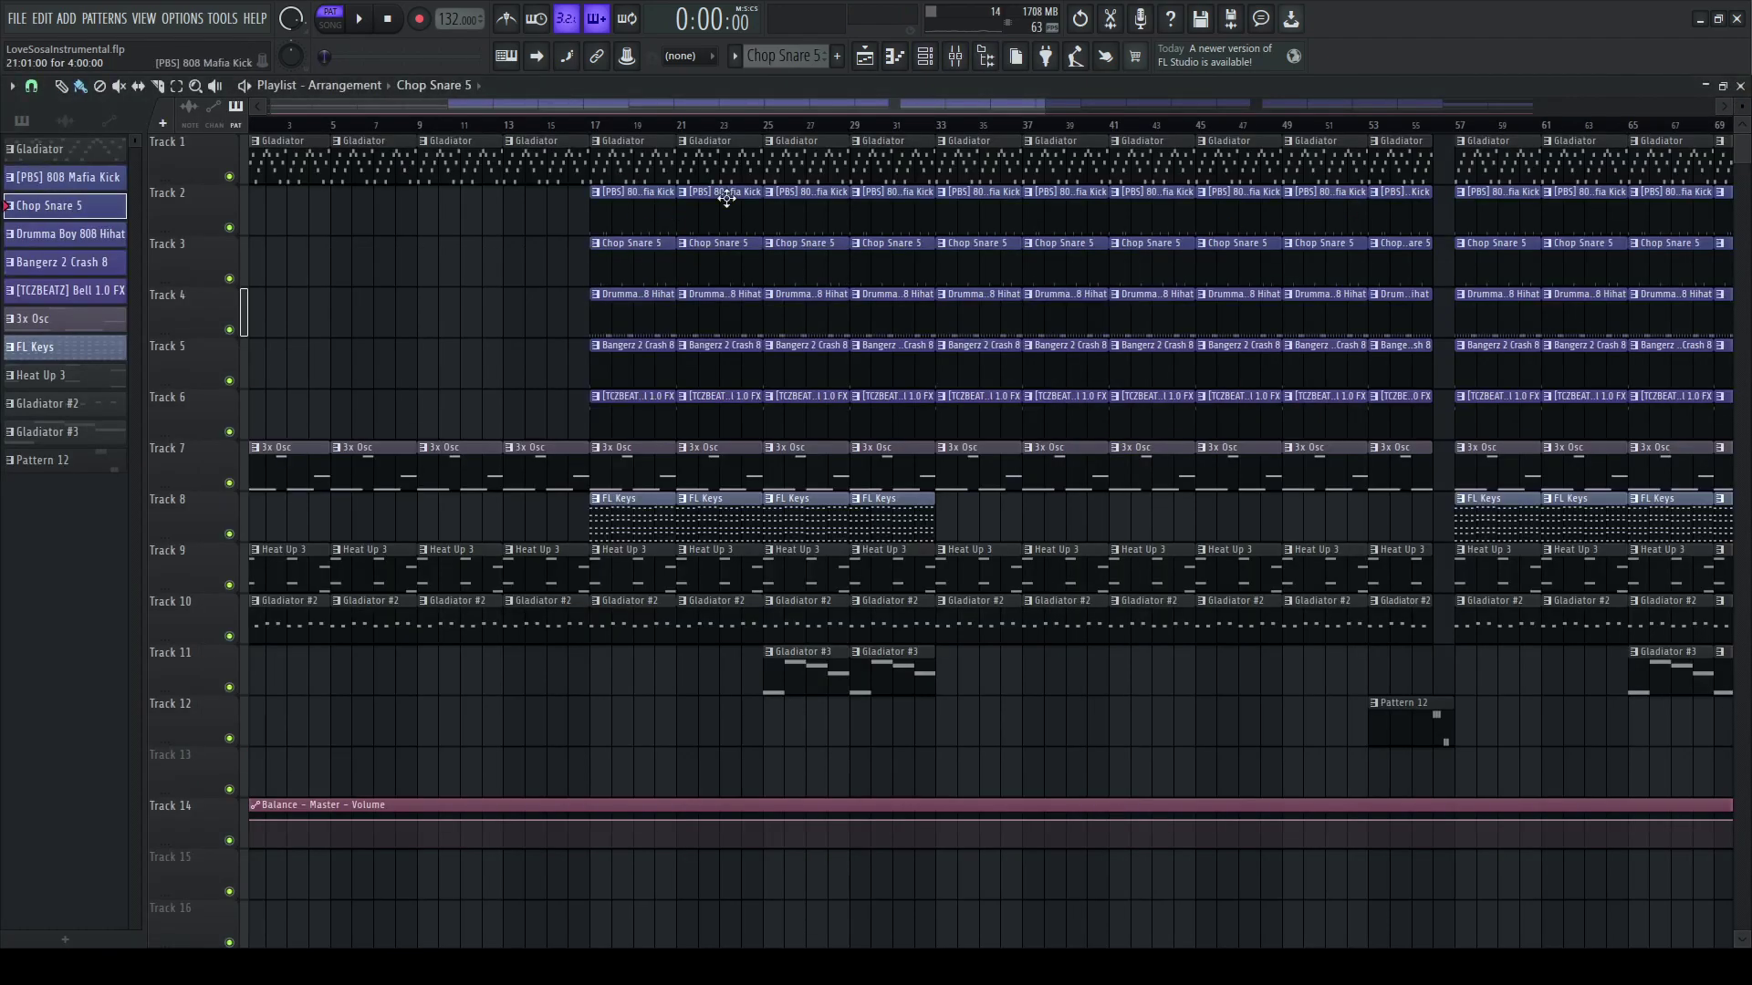
pyautogui.click(926, 58)
pyautogui.press('F7')
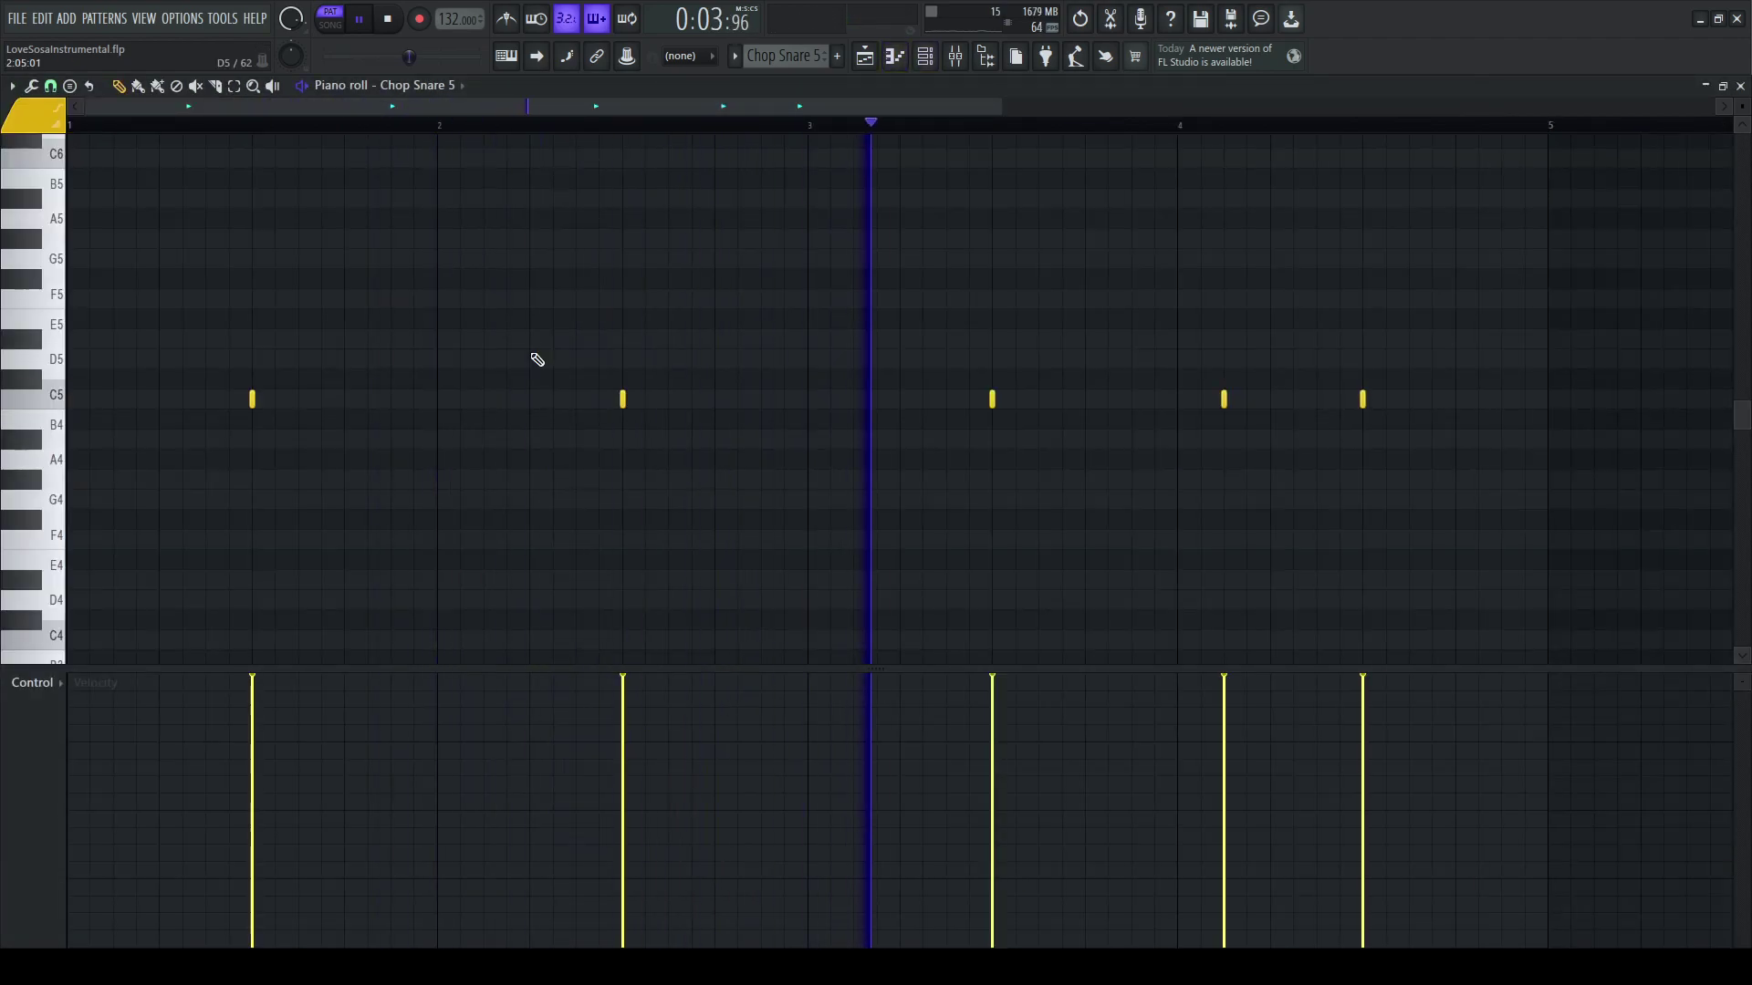
# Step: Examine FabFilter Pro-Q 3 on the Snare mixer track and return to the playlist
pyautogui.click(955, 57)
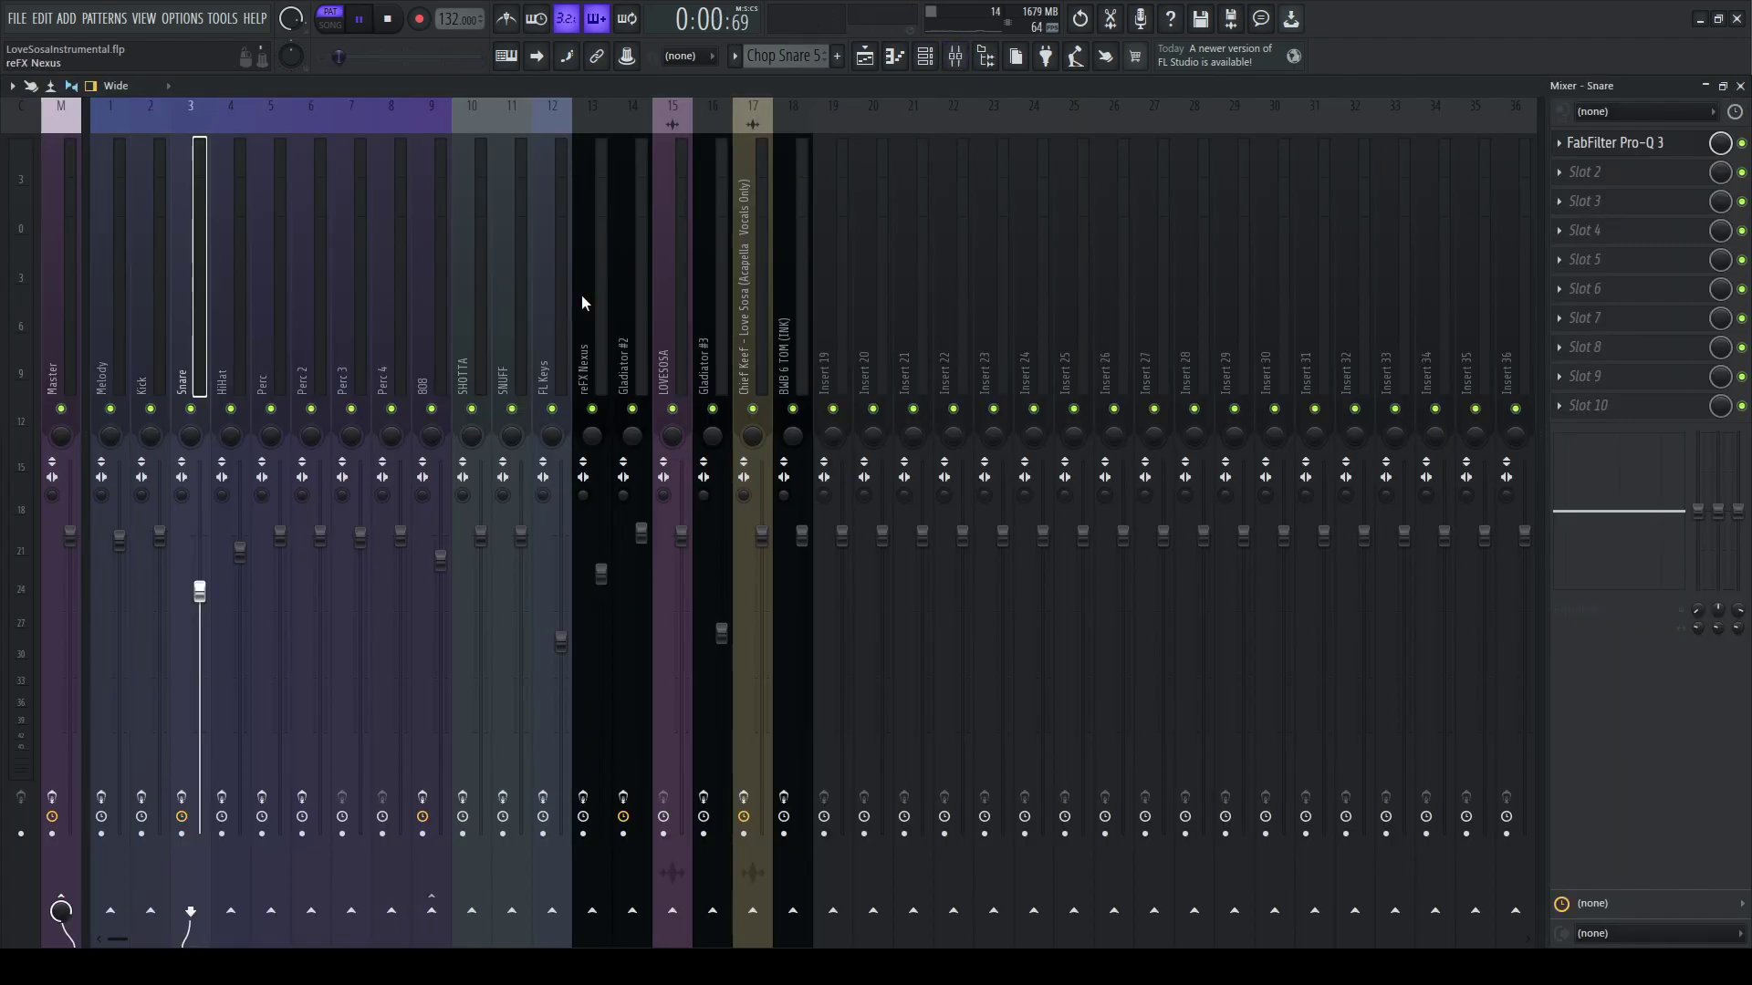
pyautogui.click(1616, 144)
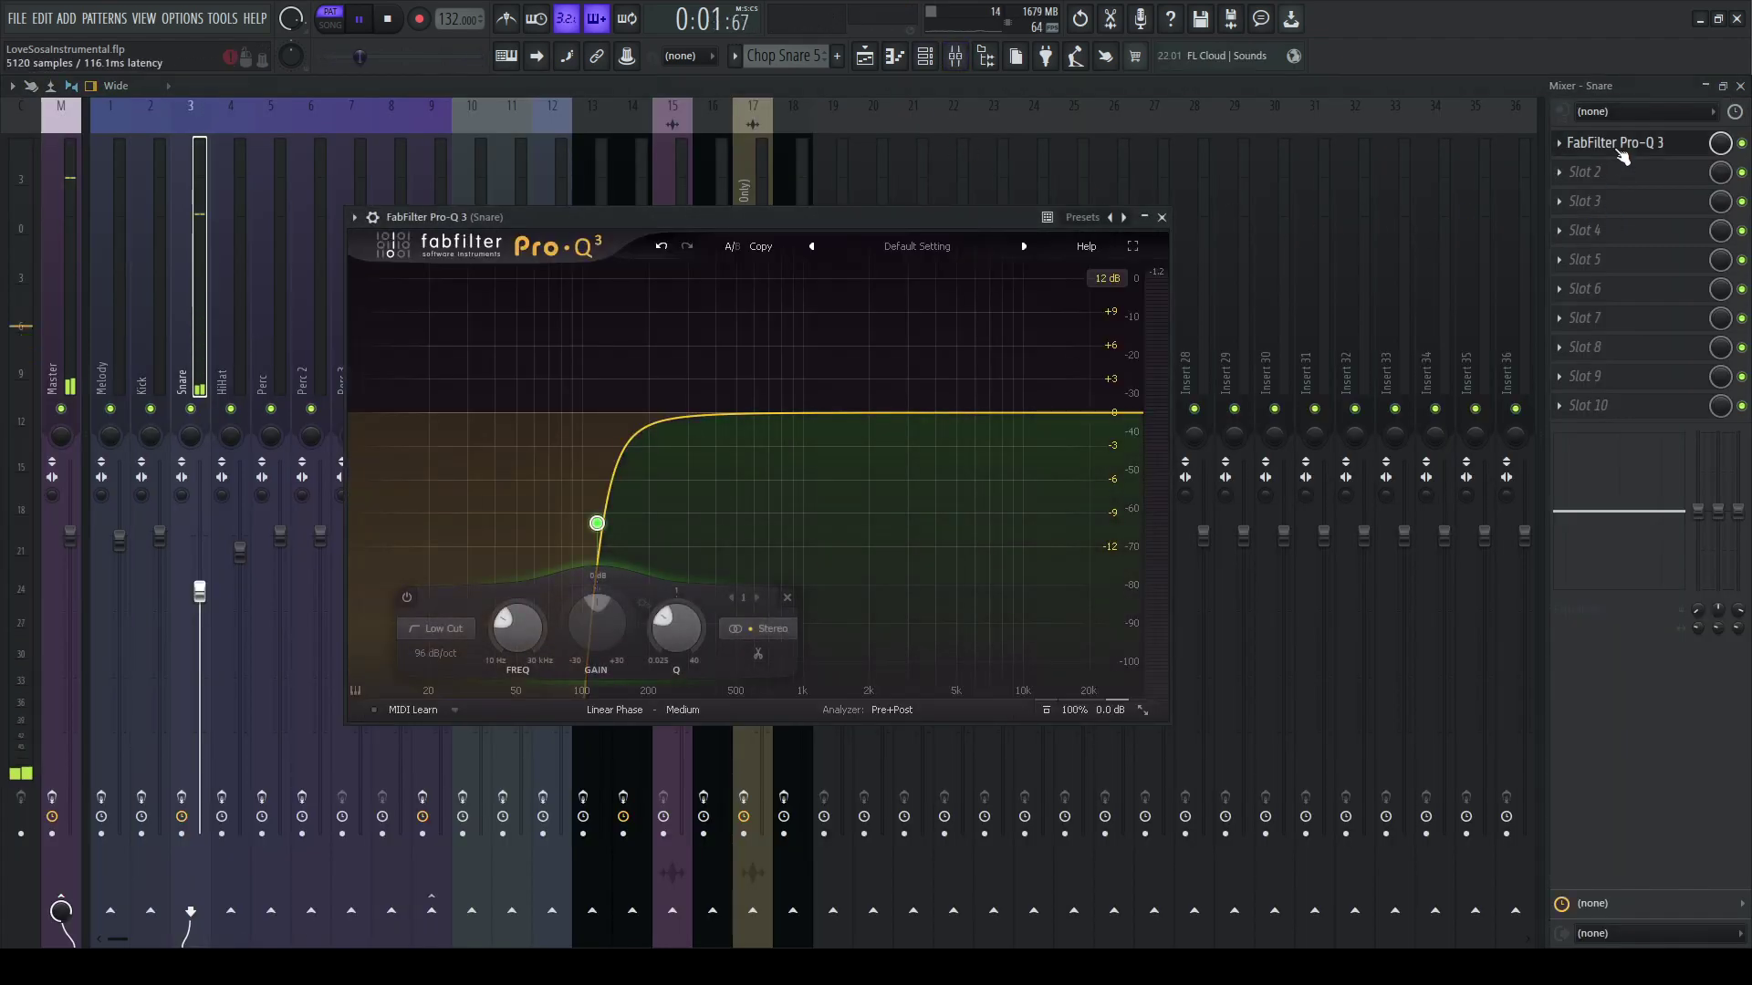
pyautogui.click(1162, 217)
pyautogui.click(1740, 86)
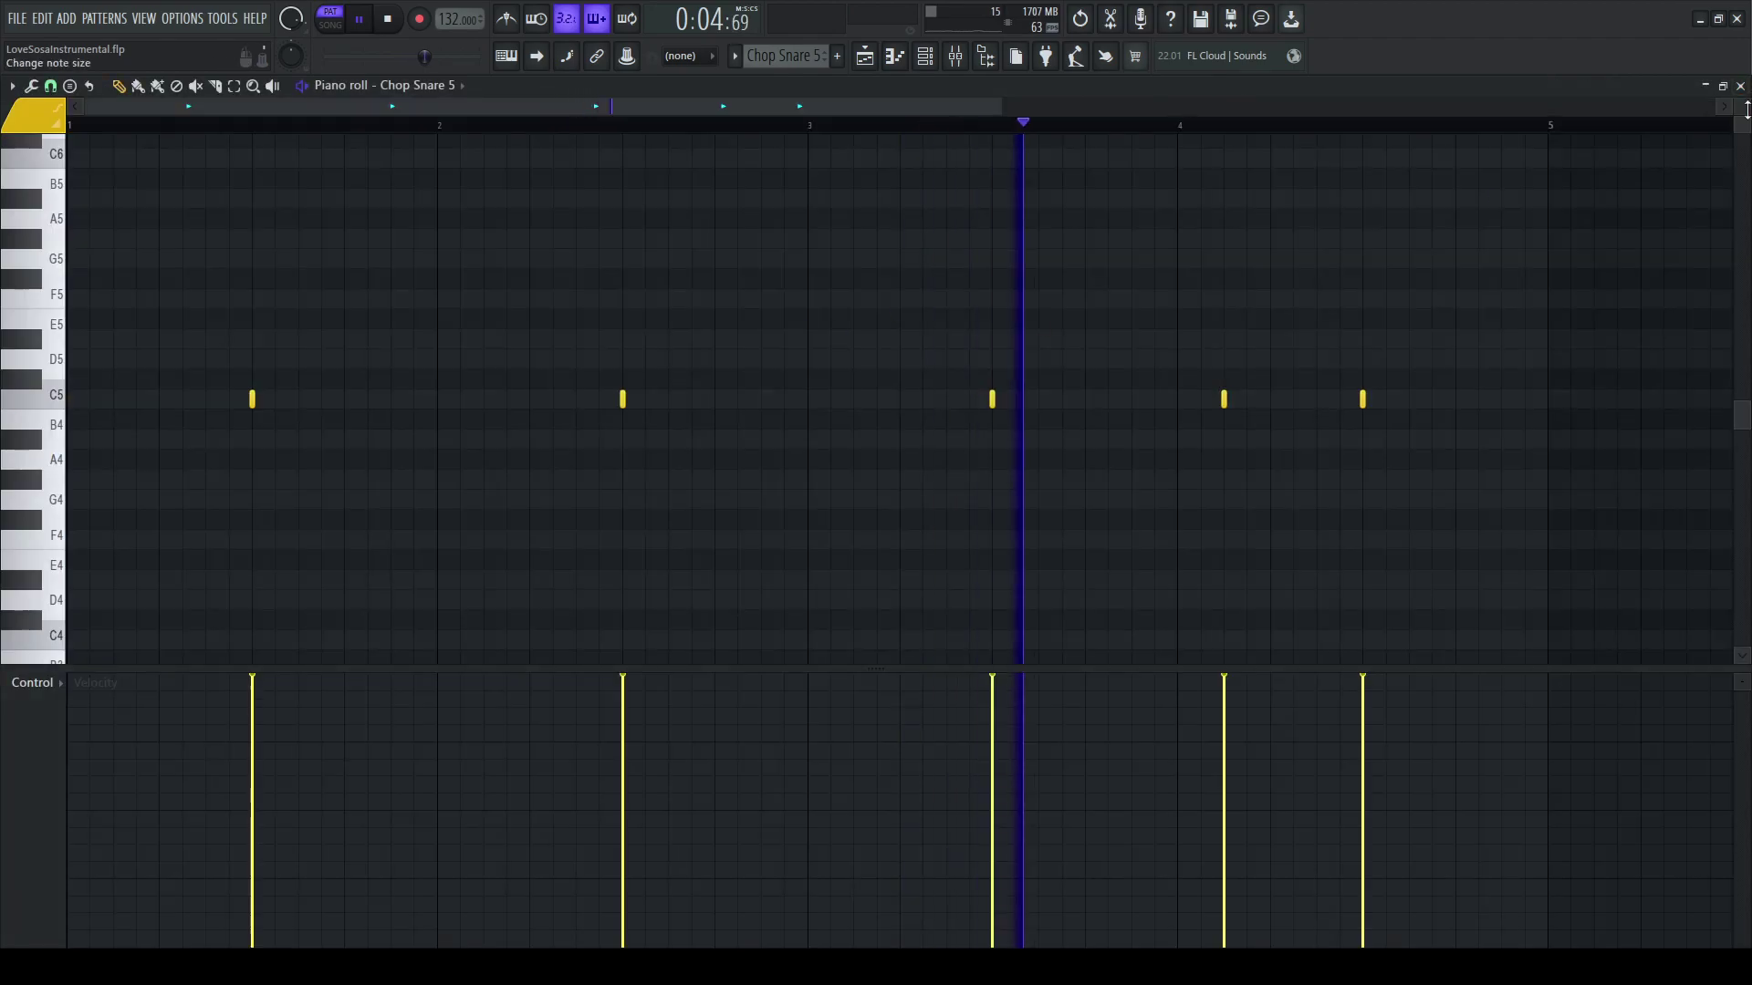
pyautogui.click(1740, 86)
pyautogui.click(1122, 262)
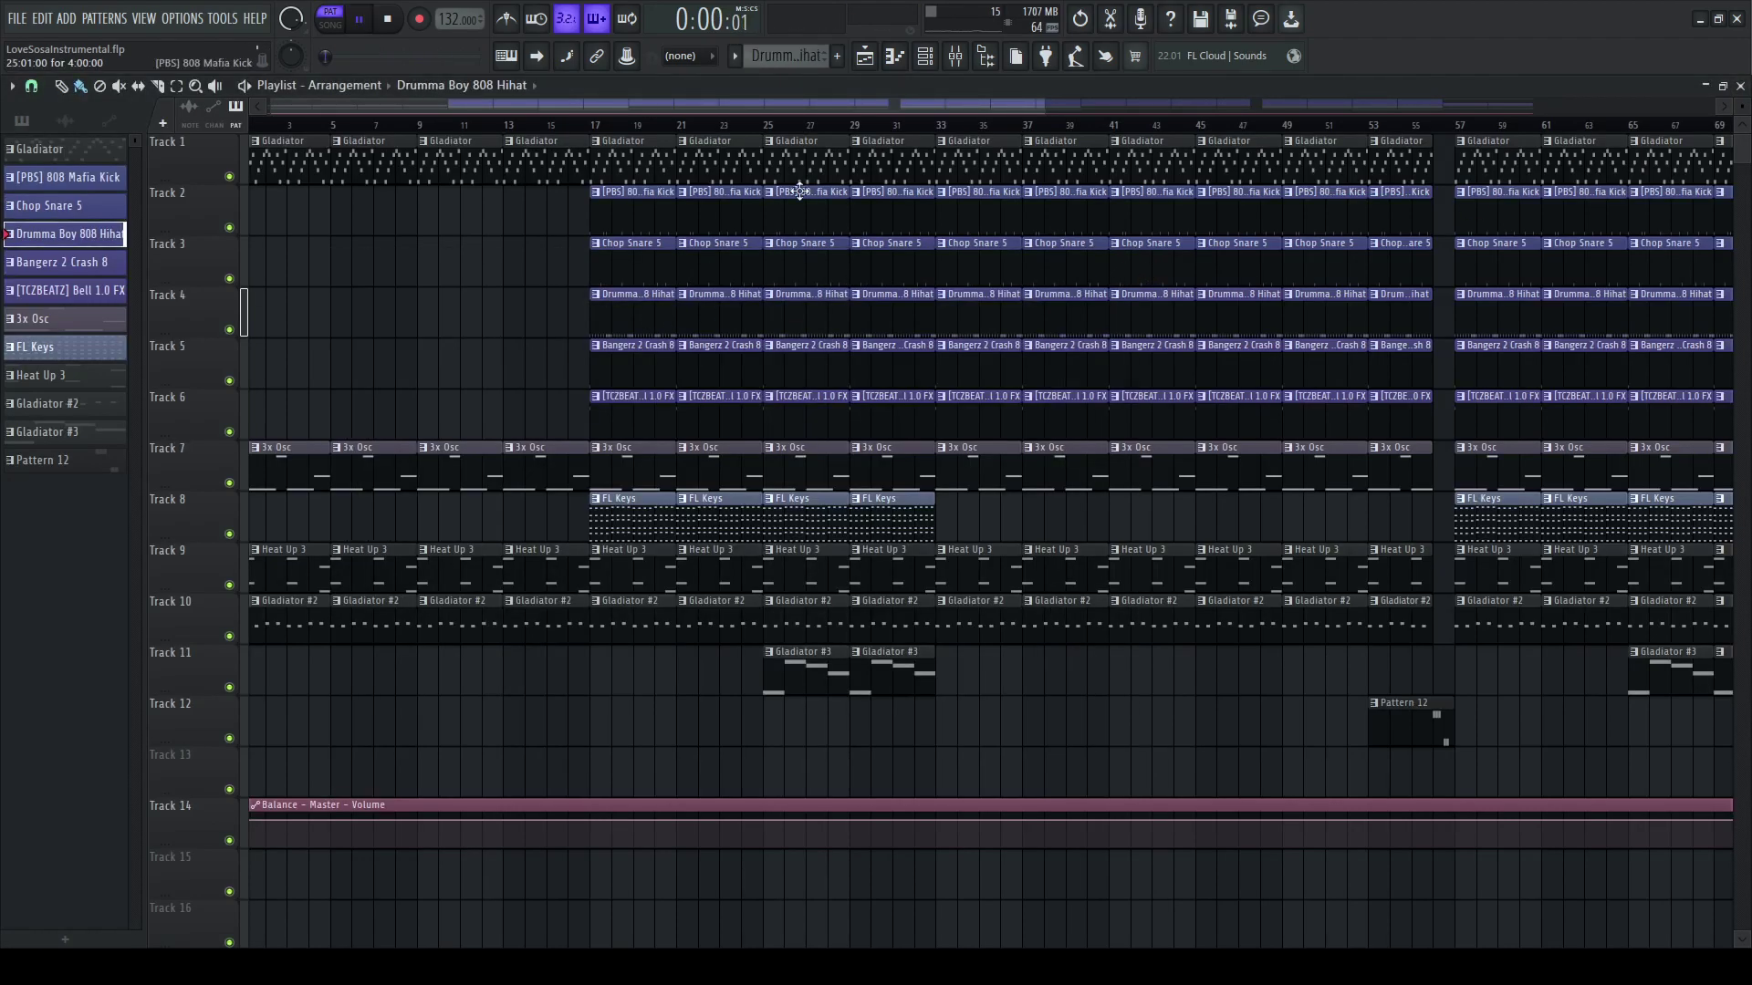
# Step: Inspect the Drumma Boy 808 Hihat sampler settings and view the pattern's notes in the piano roll
pyautogui.click(925, 60)
pyautogui.click(465, 387)
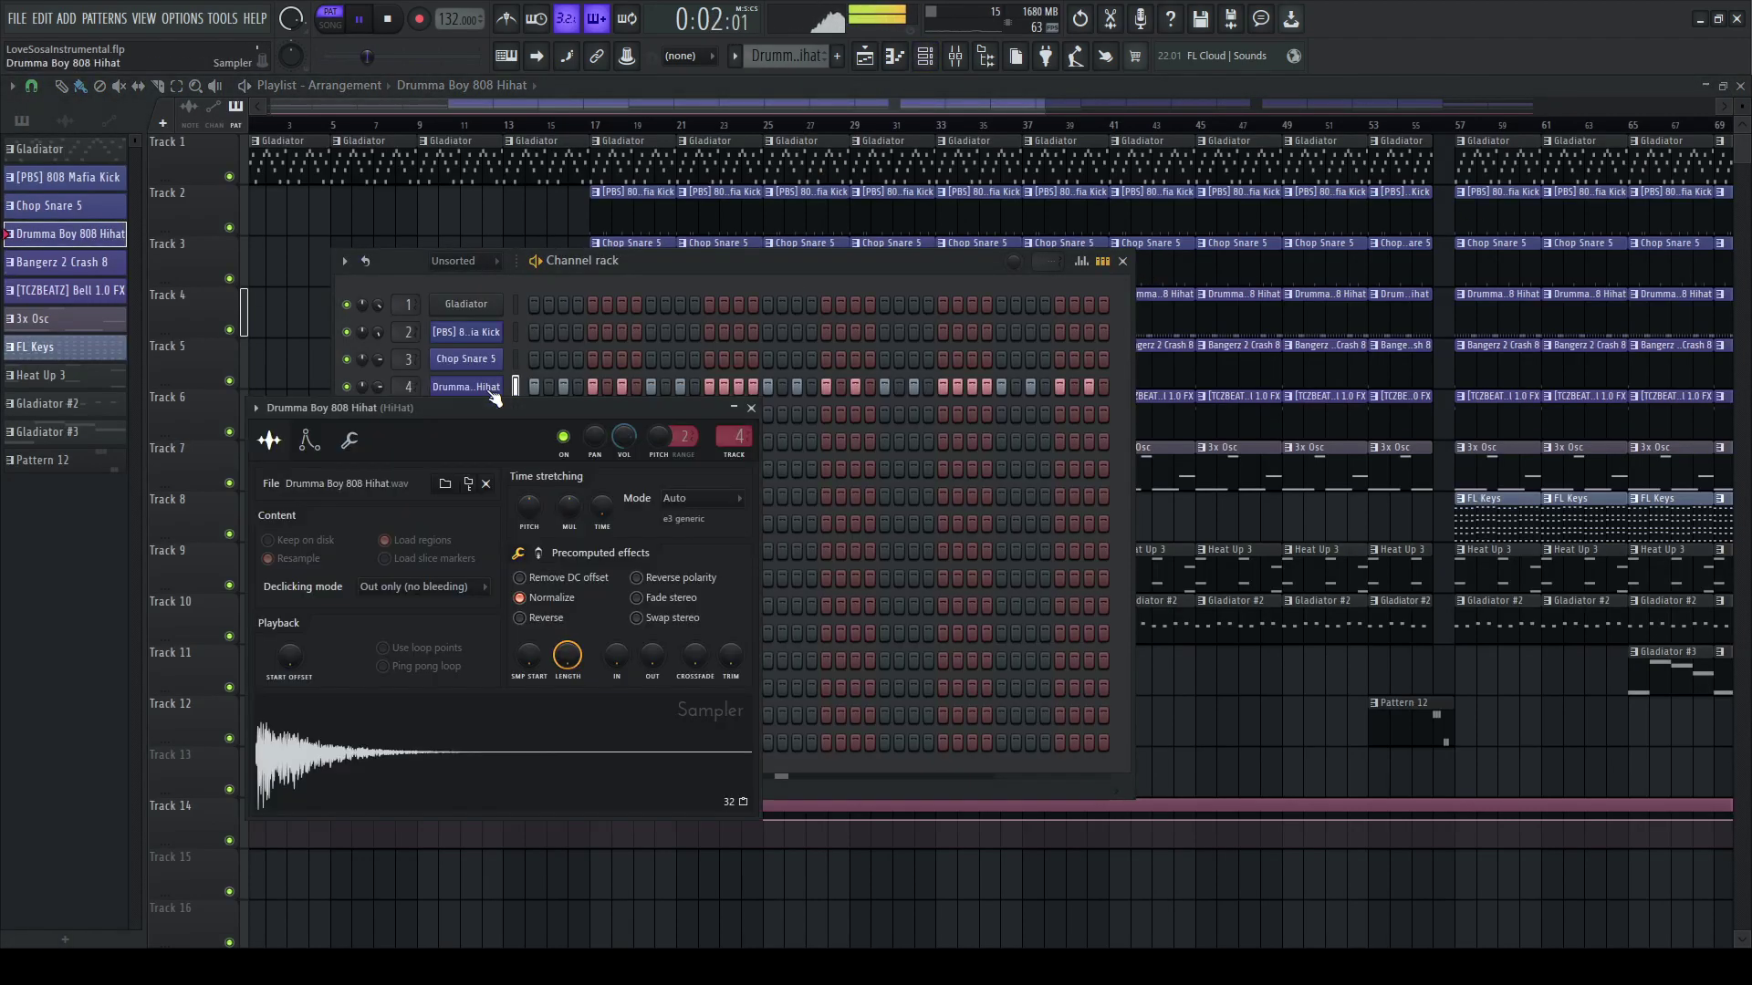
pyautogui.click(751, 408)
pyautogui.press('F7')
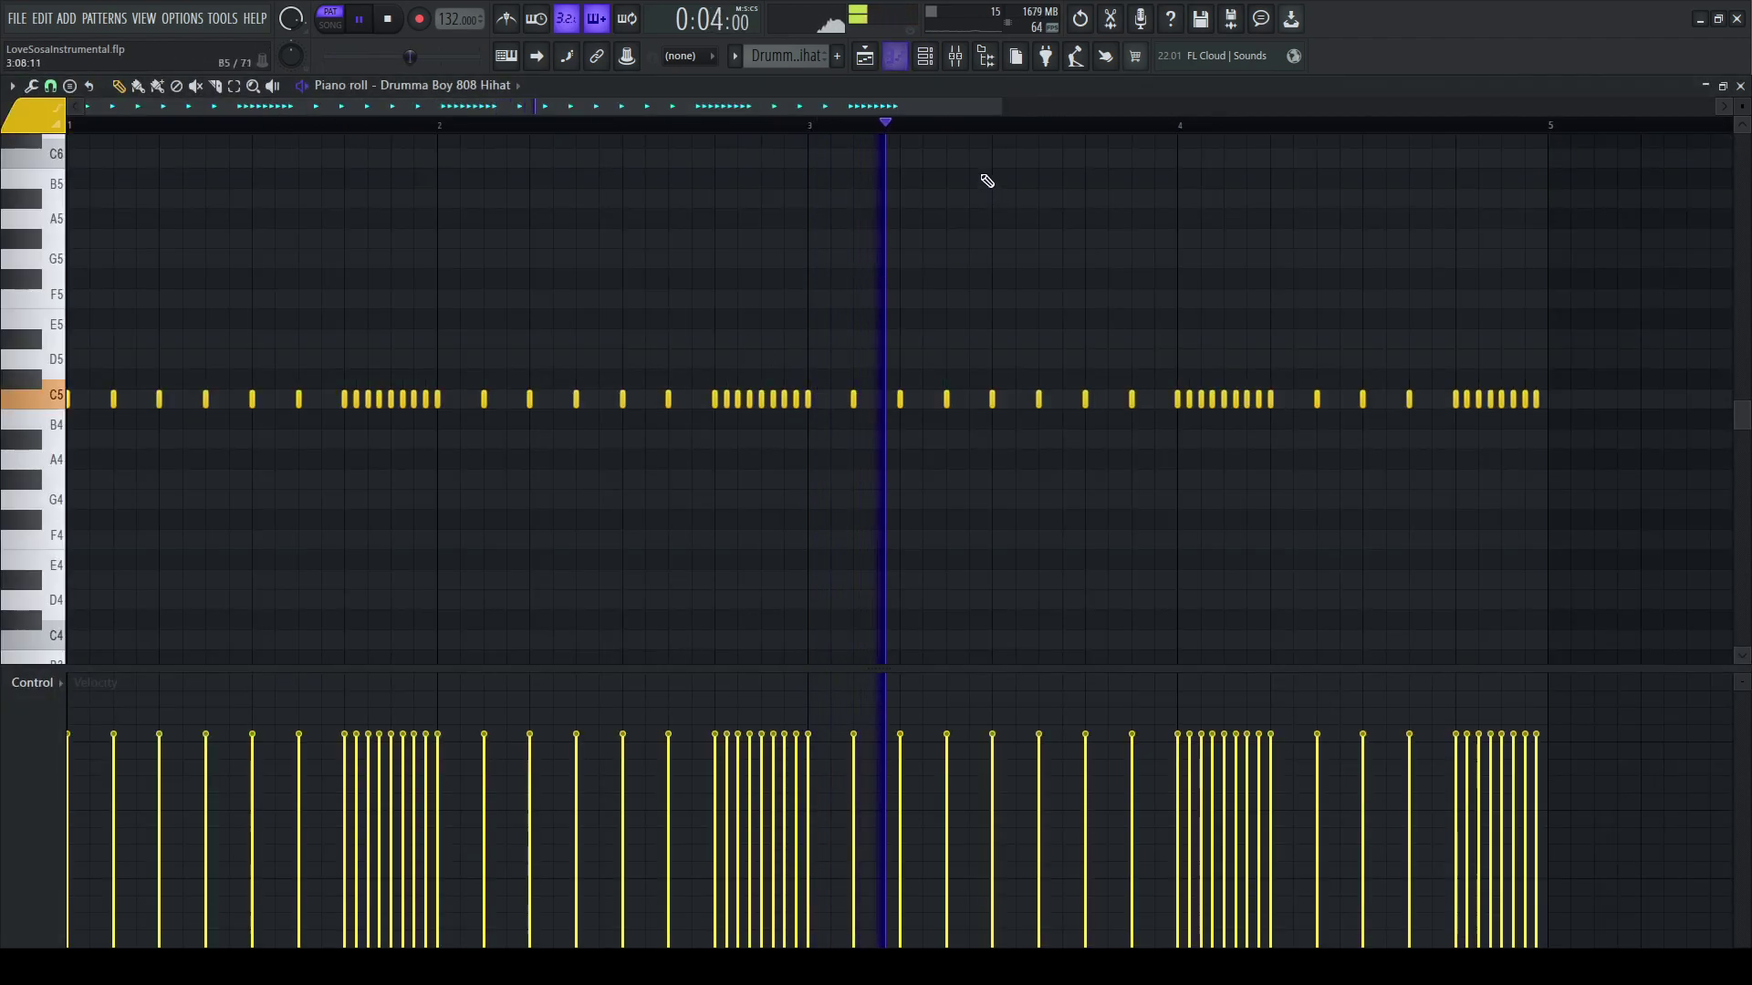
# Step: Examine FabFilter Pro-Q 3 on the HiHat mixer track and return to the playlist
pyautogui.press('F9')
pyautogui.click(1651, 142)
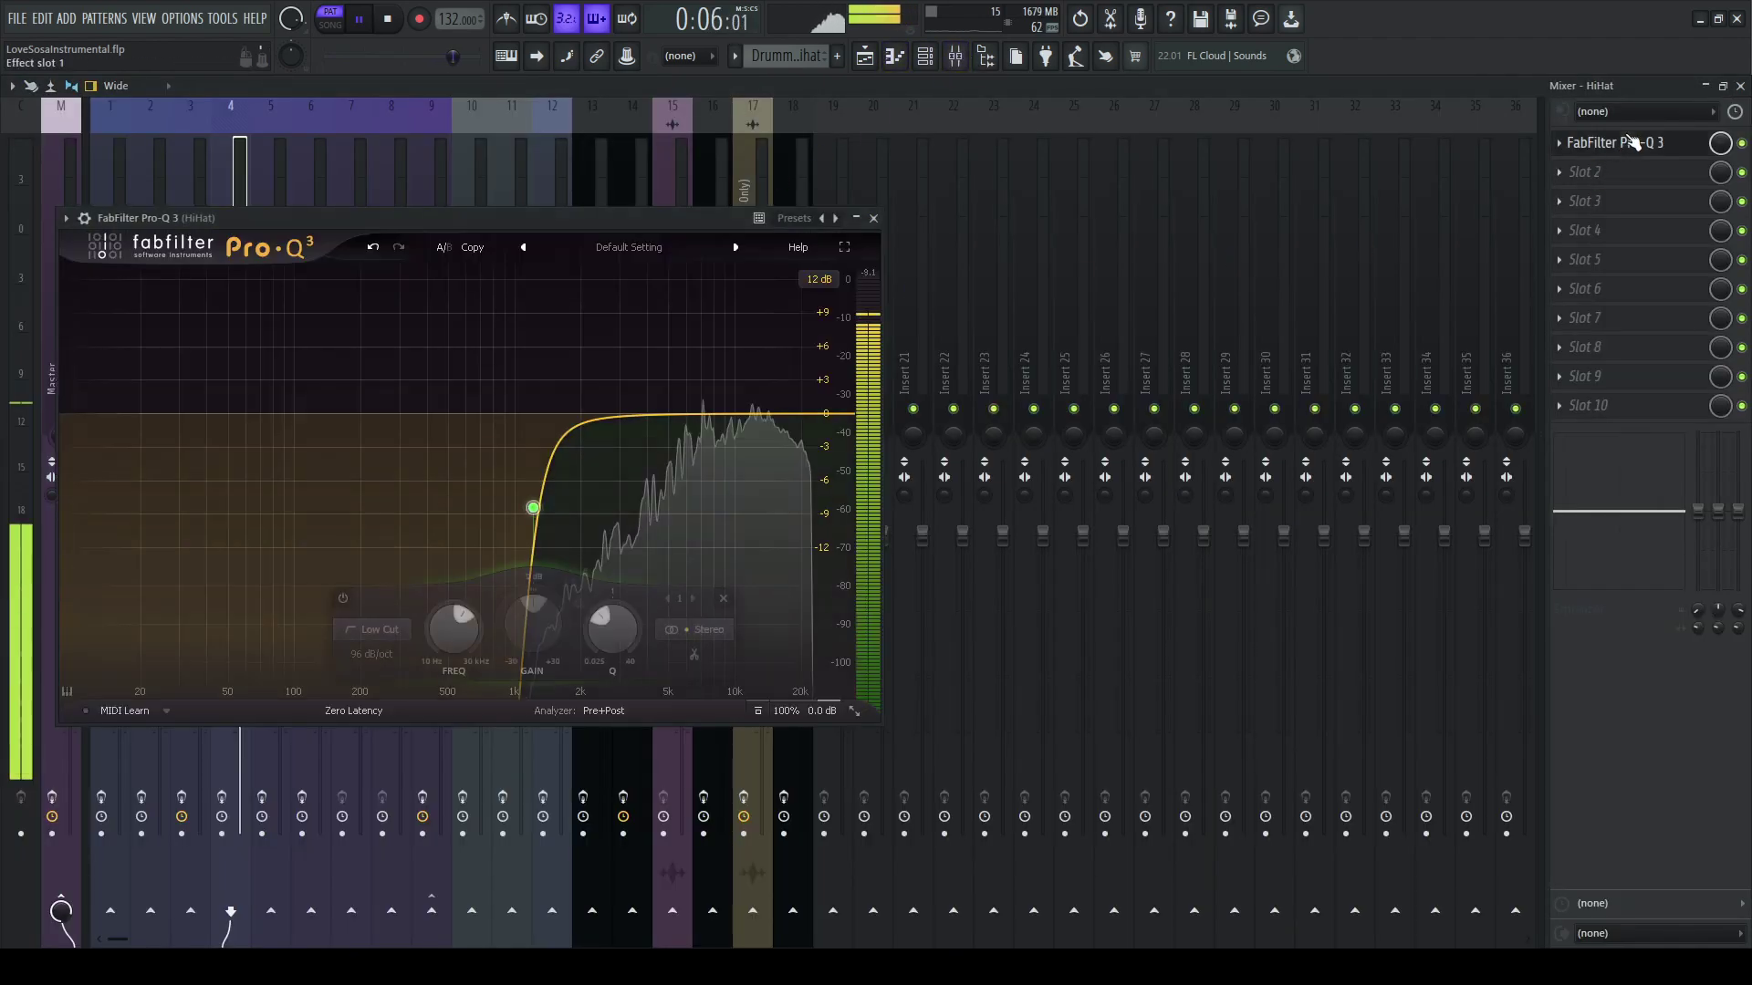
pyautogui.click(1651, 143)
pyautogui.click(1740, 86)
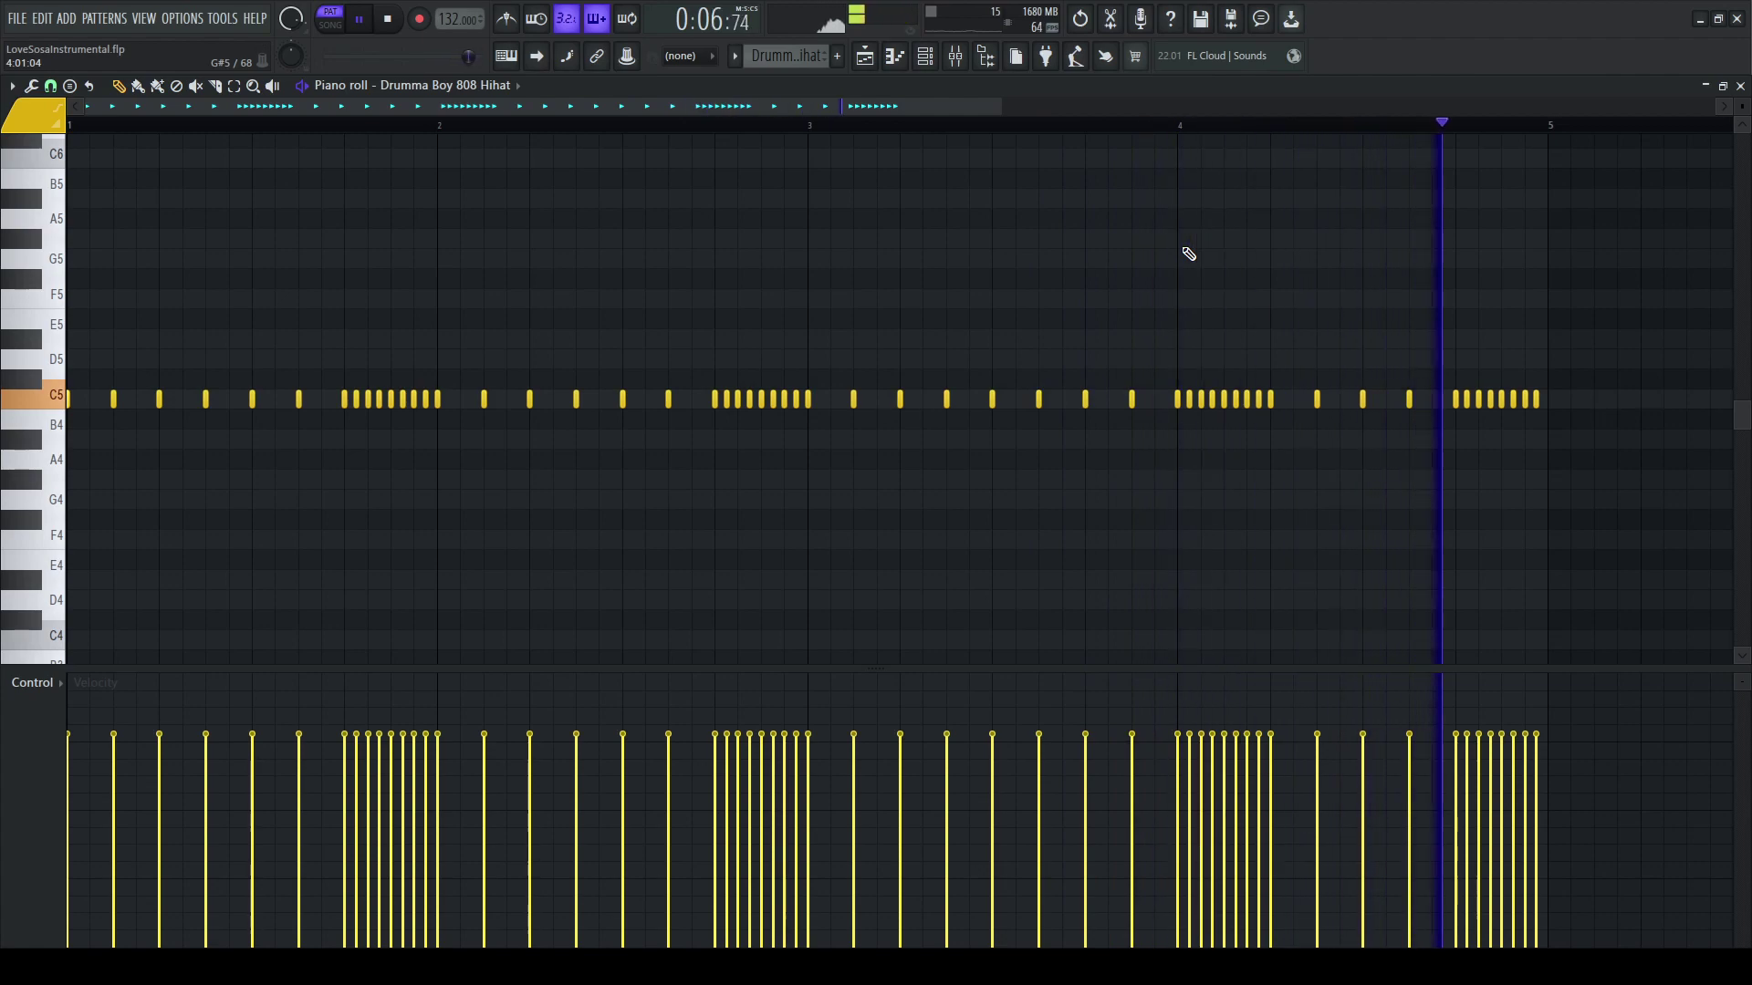
pyautogui.click(1740, 86)
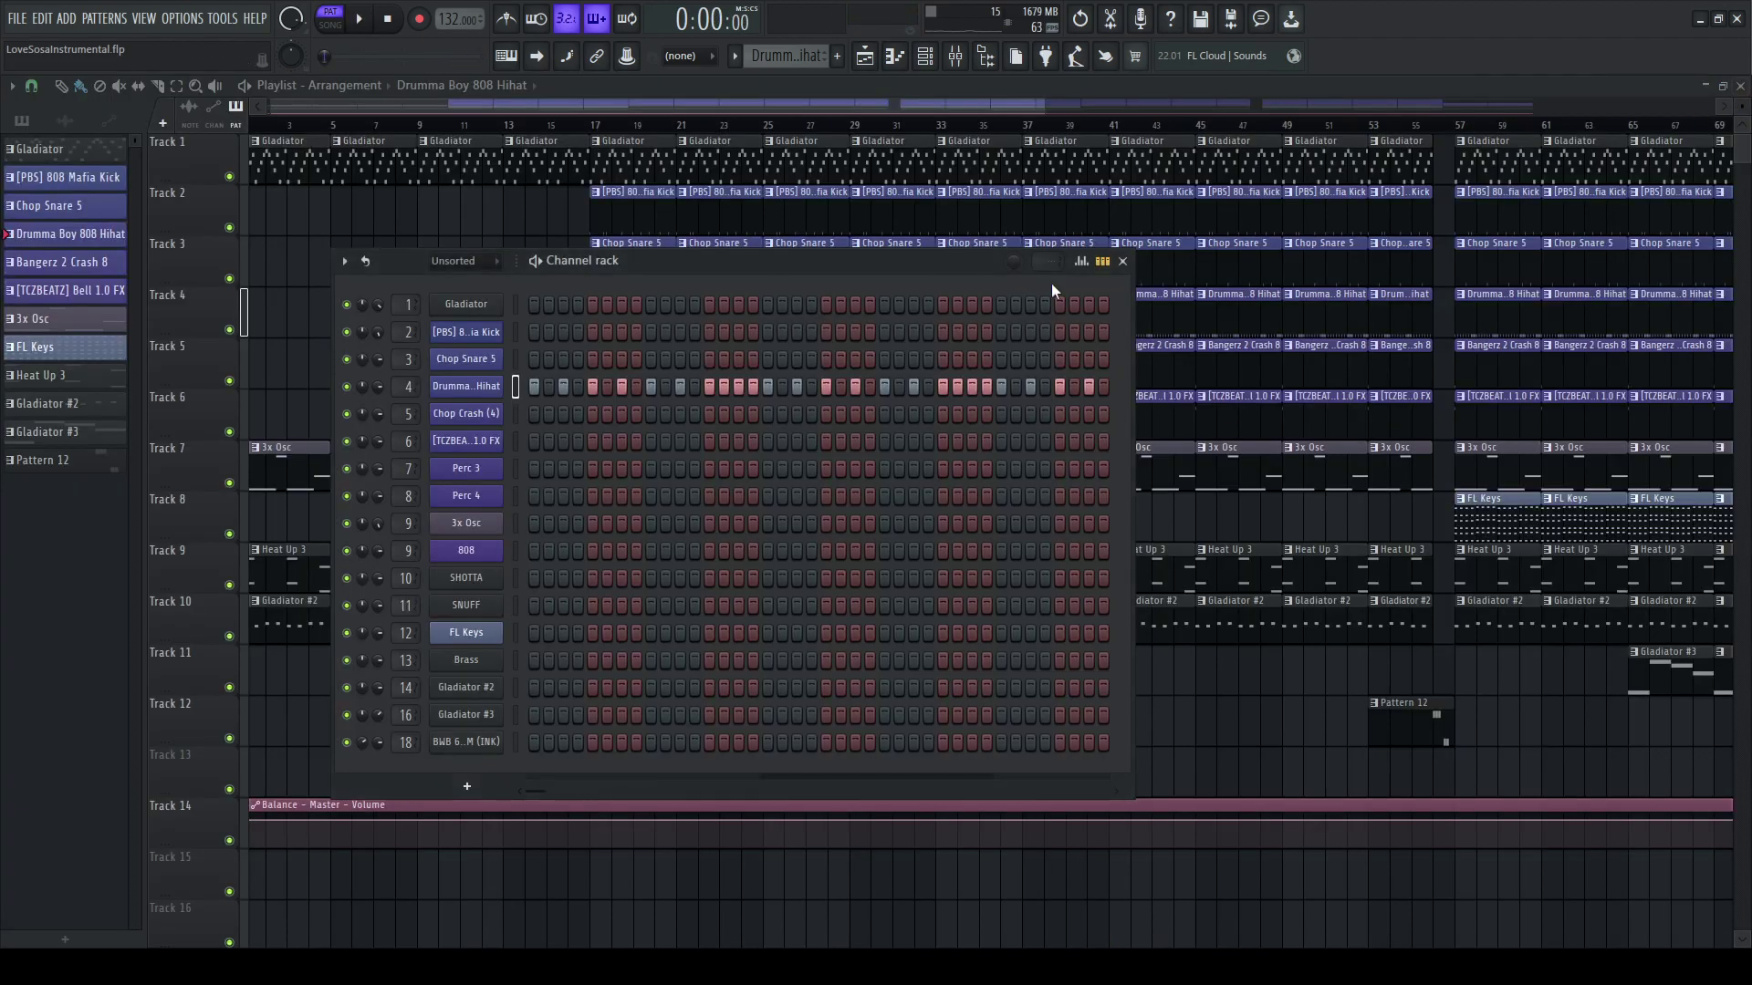
pyautogui.click(1122, 262)
# Step: Open the Bangerz 2 Crash 8 pattern from Track 5 in the piano roll and play its Chop Crash (4) note
pyautogui.doubleClick(607, 354)
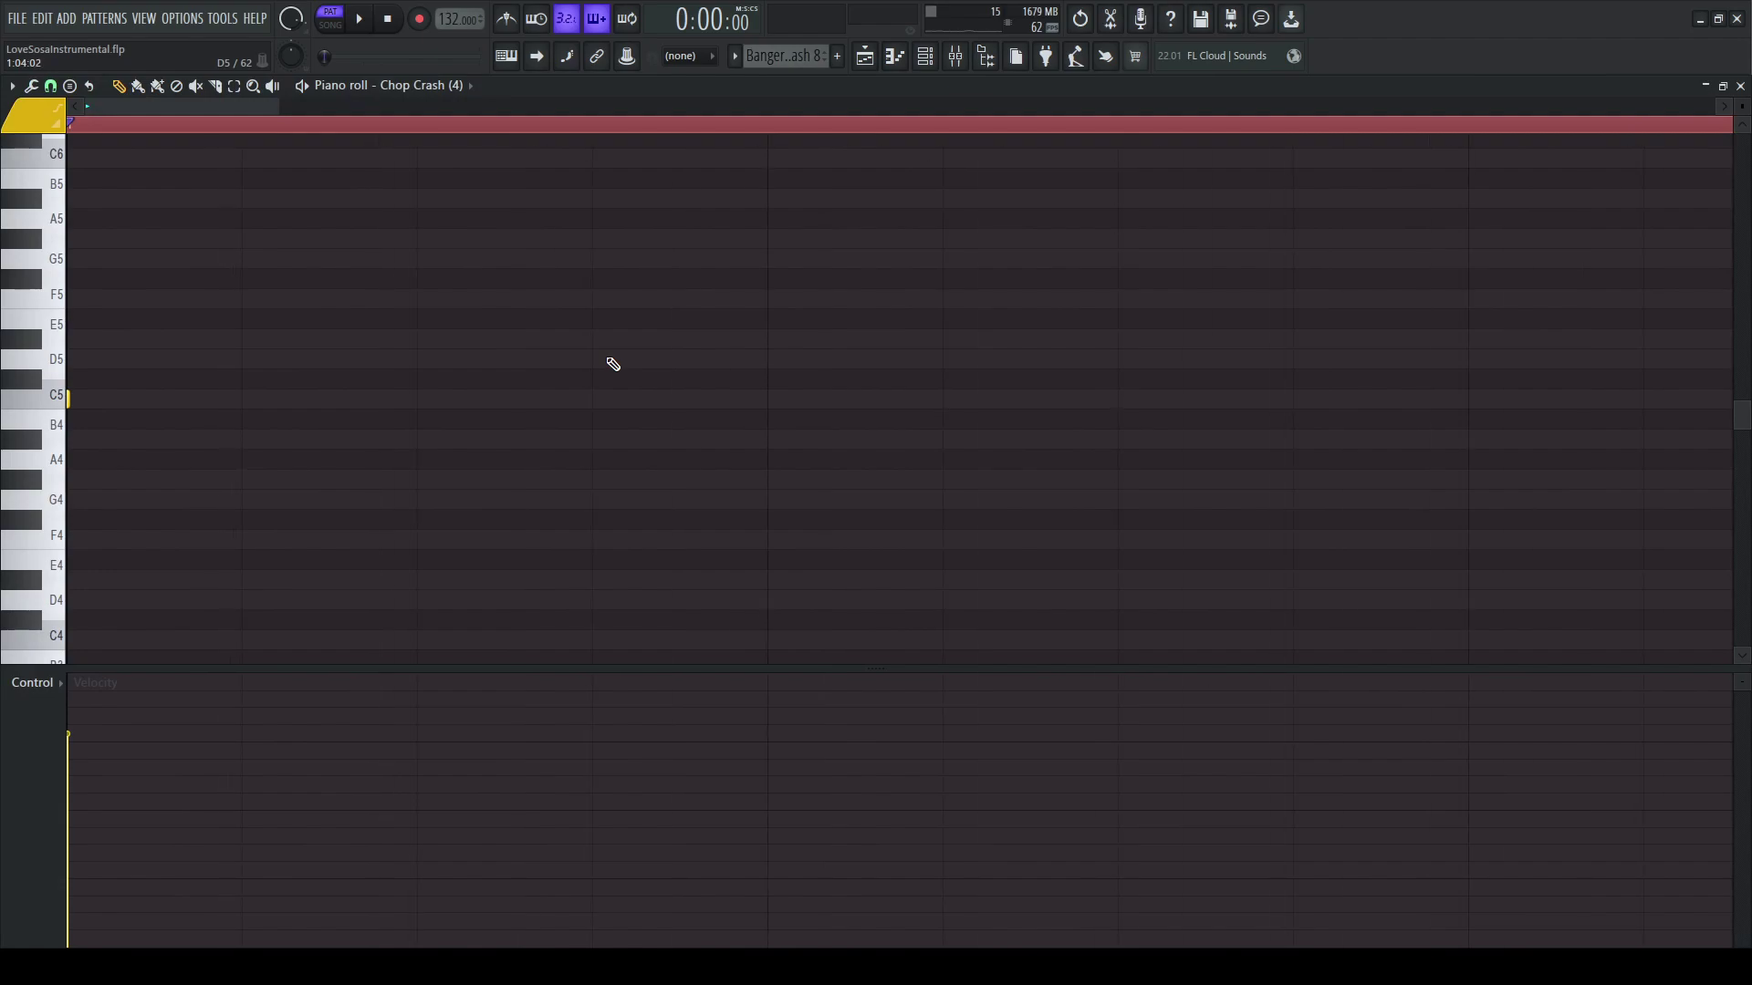
pyautogui.press('space')
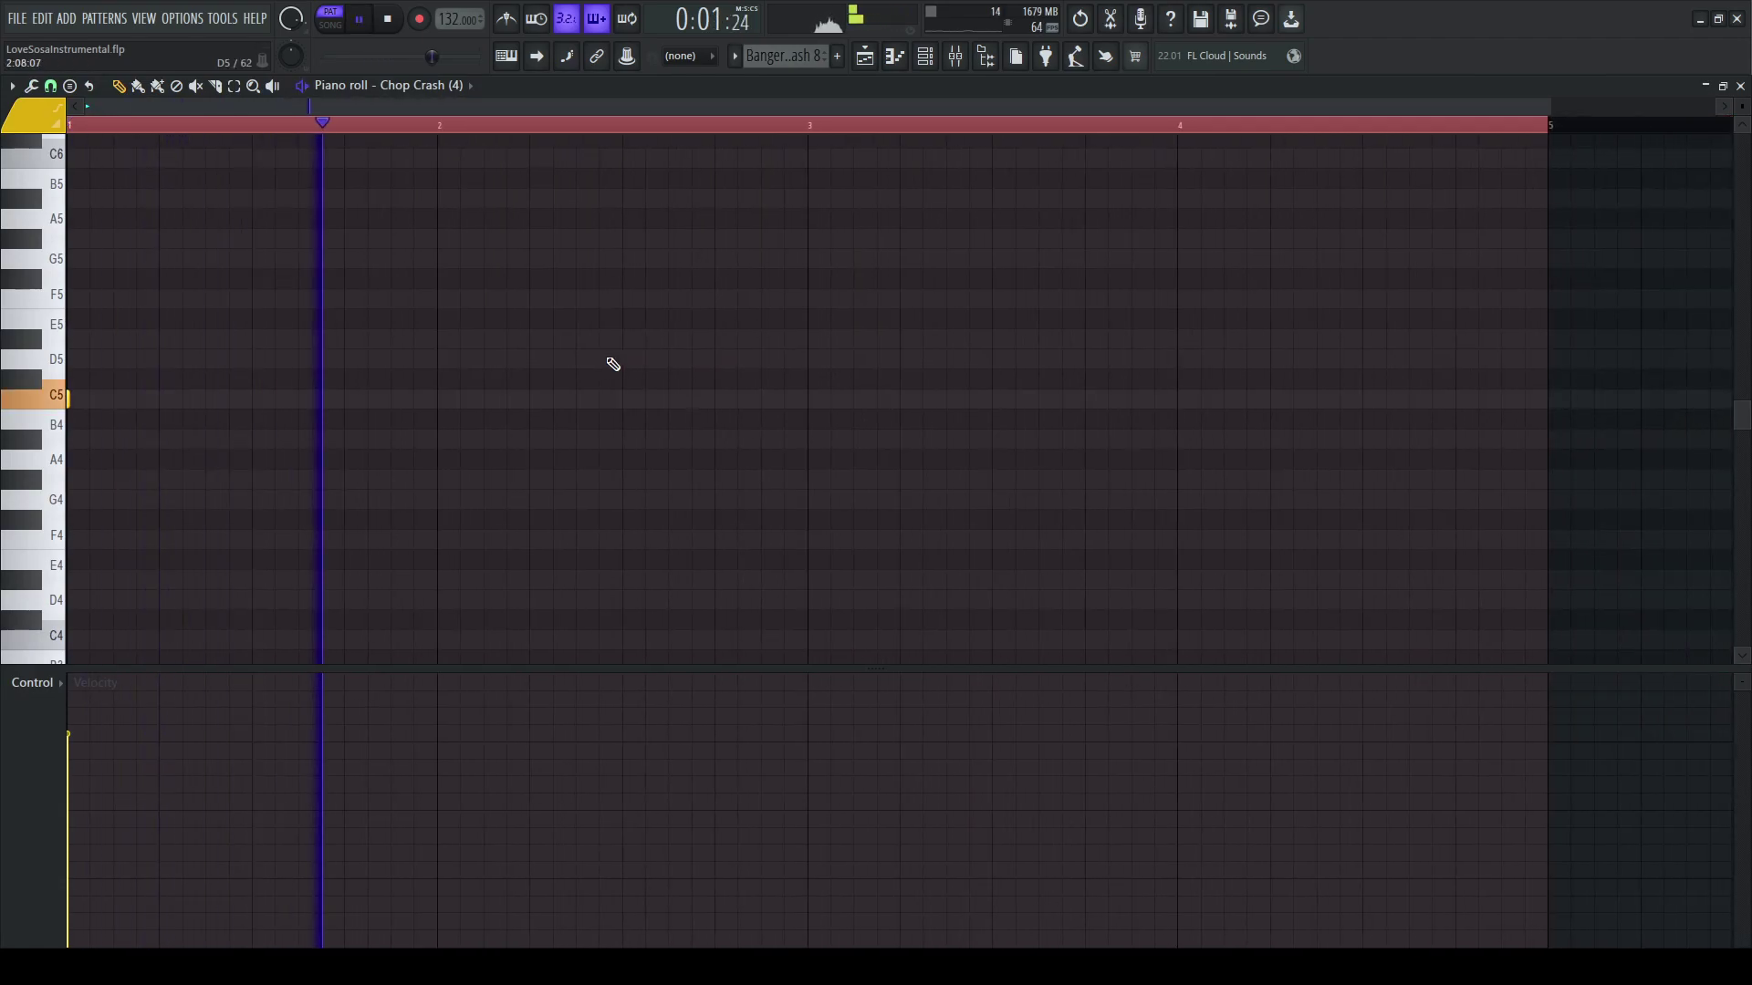
pyautogui.press('space')
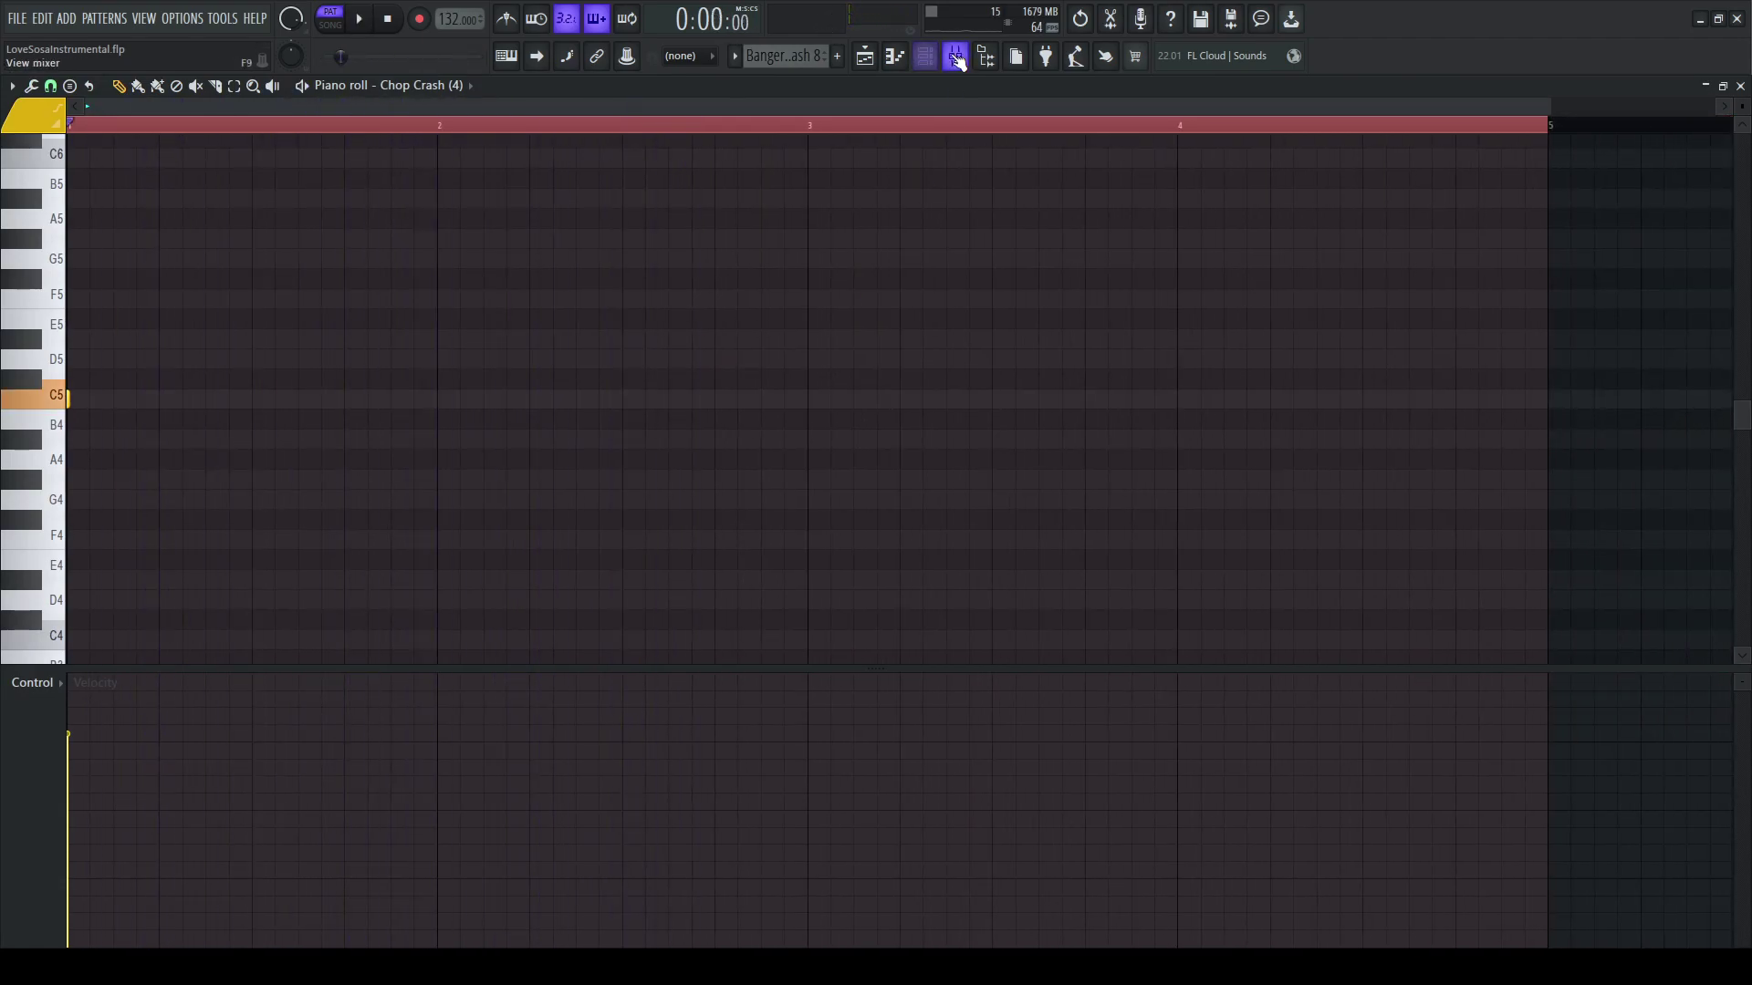
# Step: Examine FabFilter Pro-Q 3 on the Perc mixer track
pyautogui.click(956, 57)
pyautogui.click(283, 341)
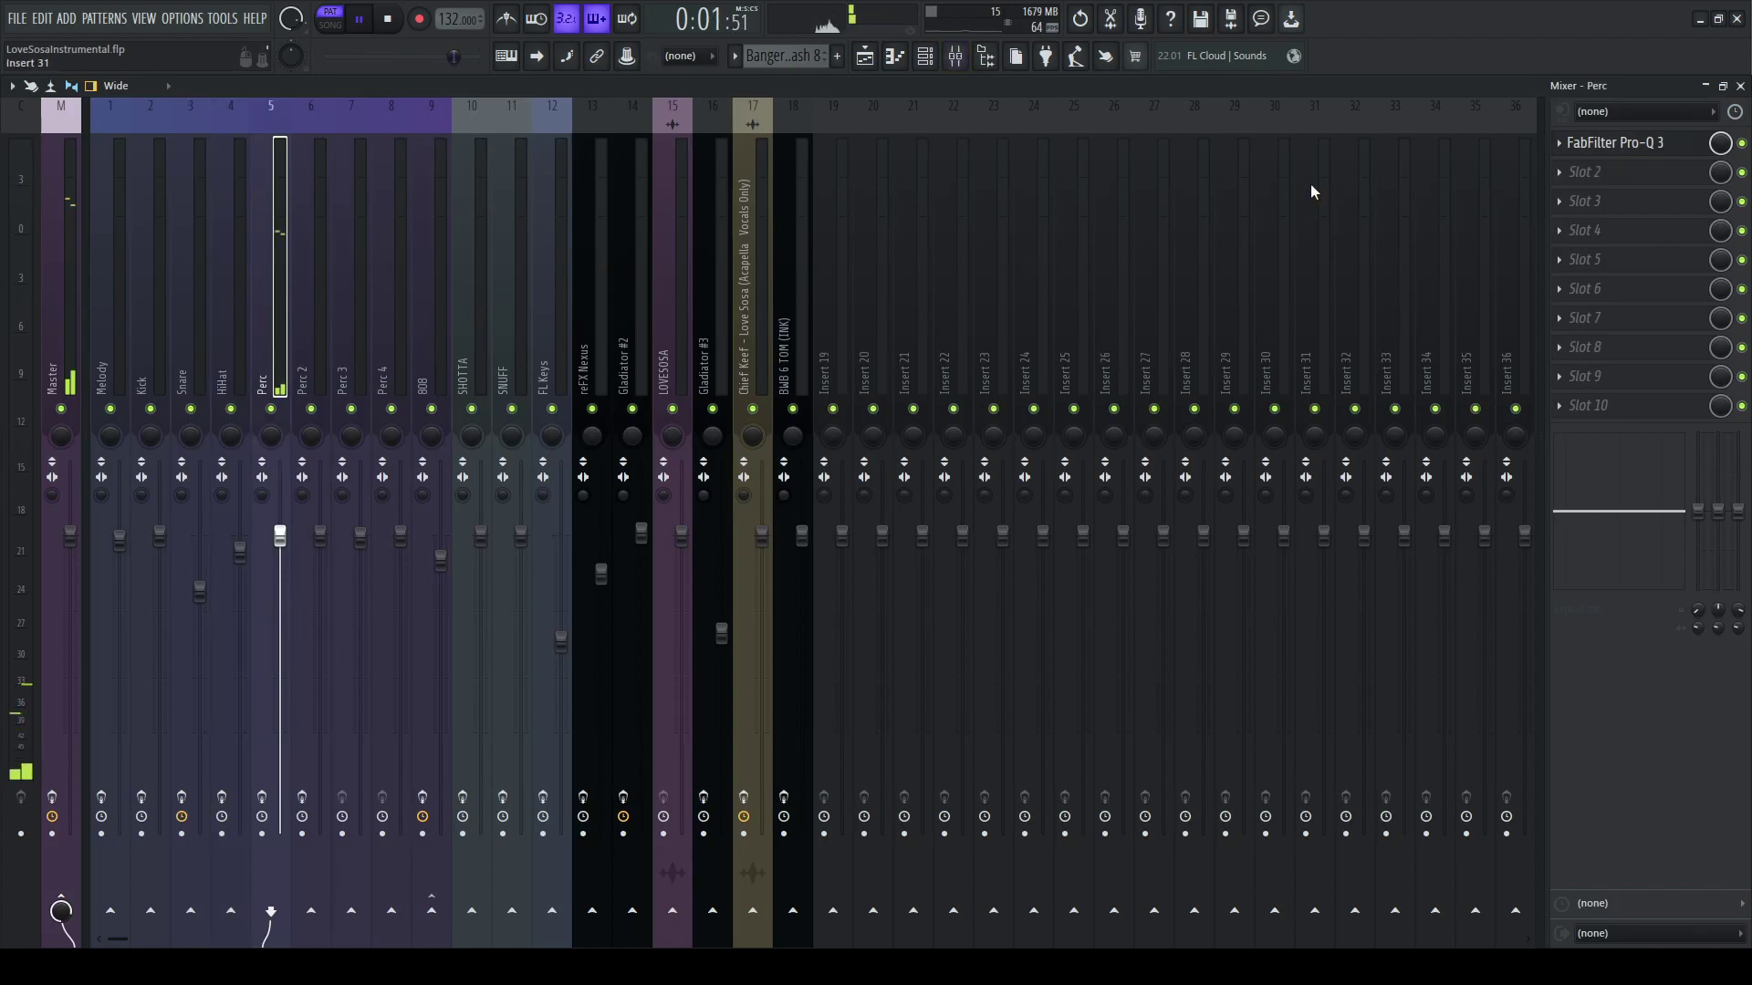
pyautogui.click(1613, 149)
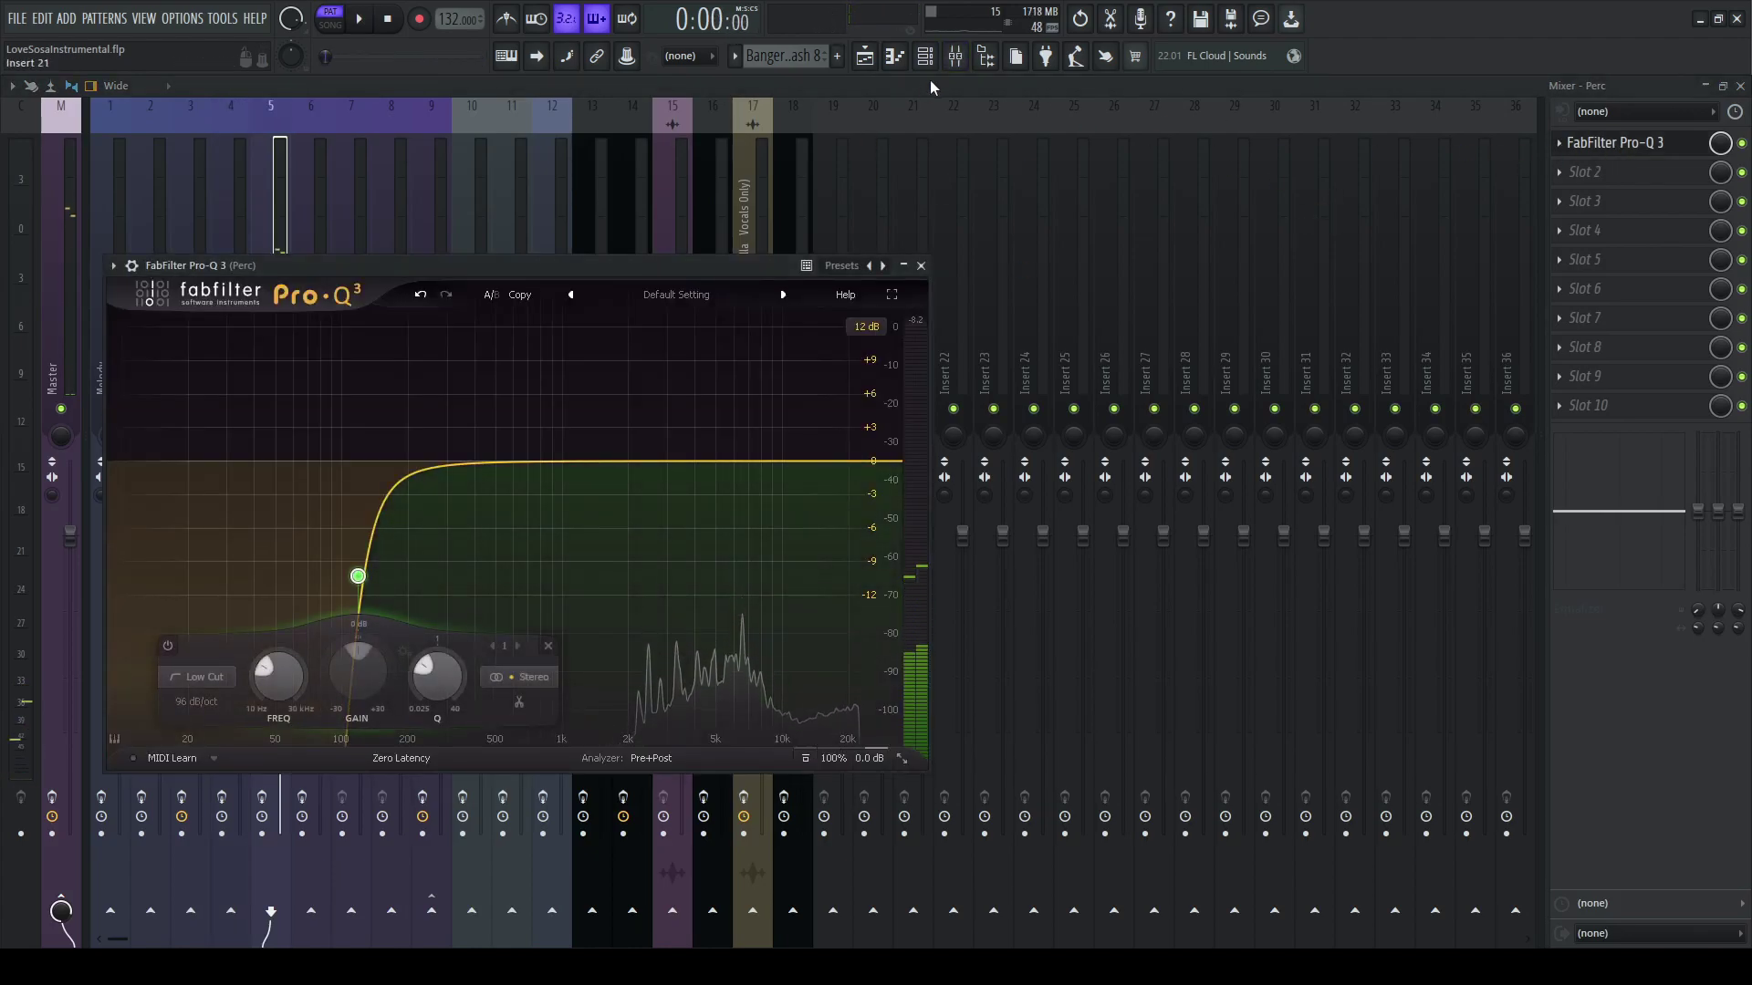
# Step: Inspect the Chop Crash (4) sampler settings and close the open windows to return to the playlist
pyautogui.press('F6')
pyautogui.click(476, 415)
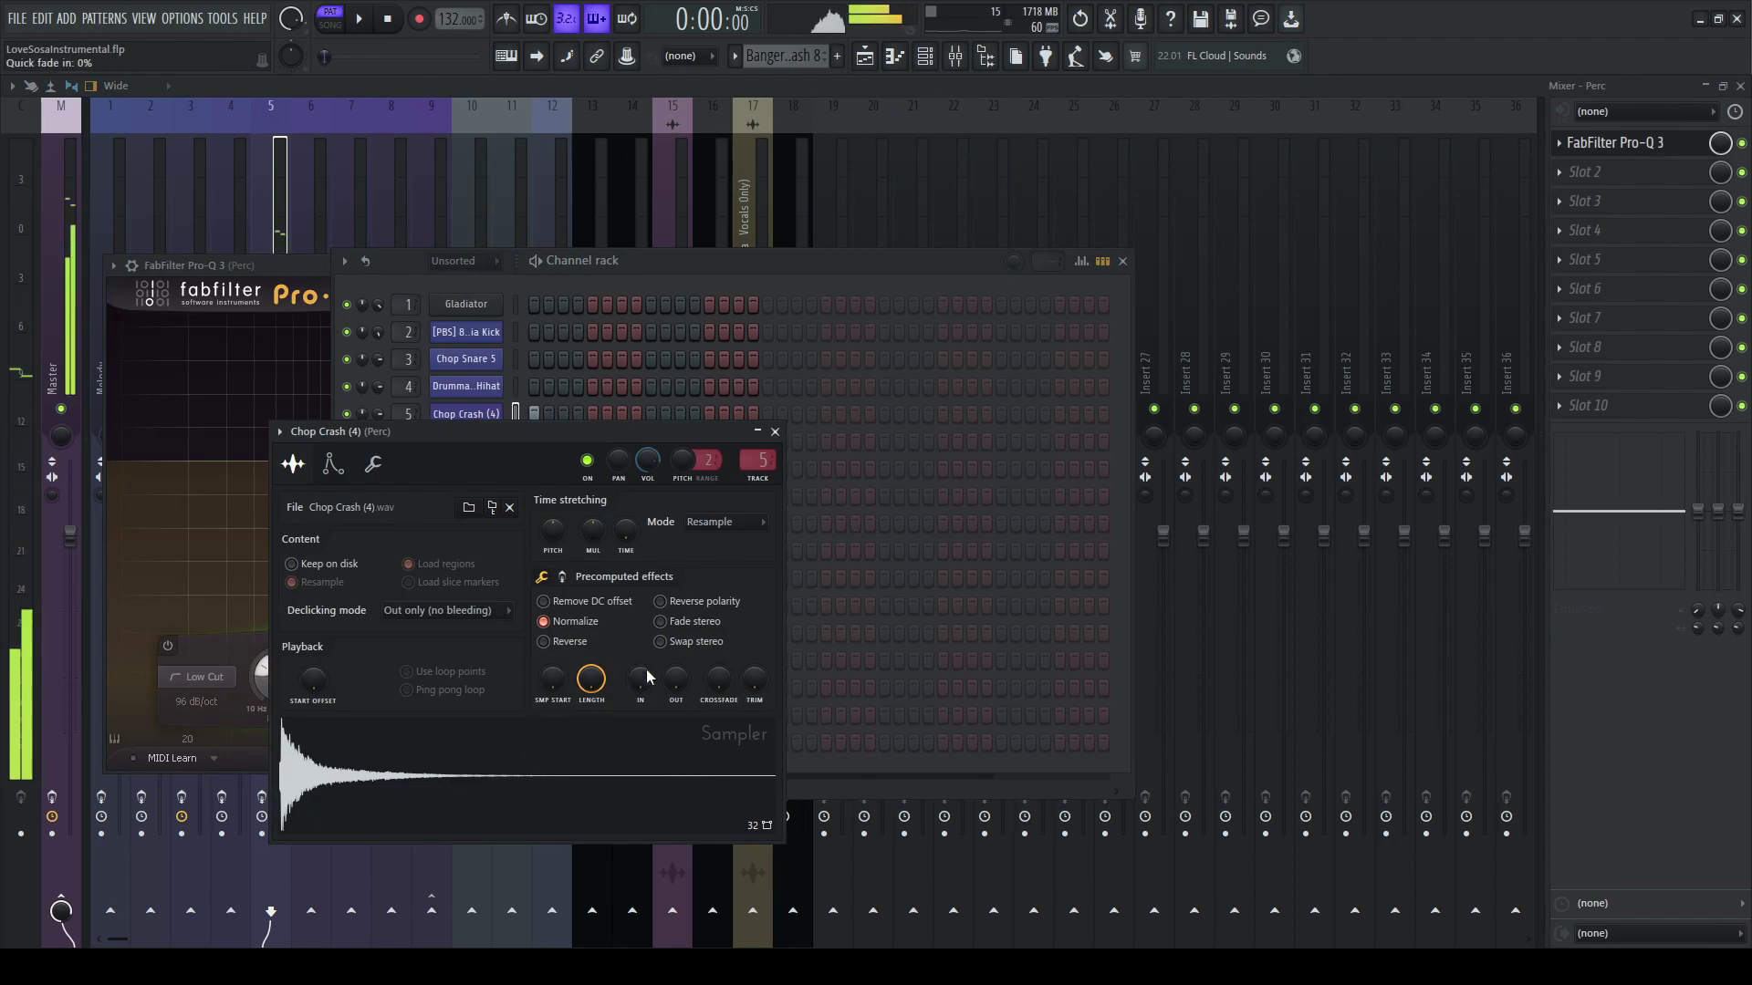
pyautogui.press('F9')
pyautogui.click(1122, 261)
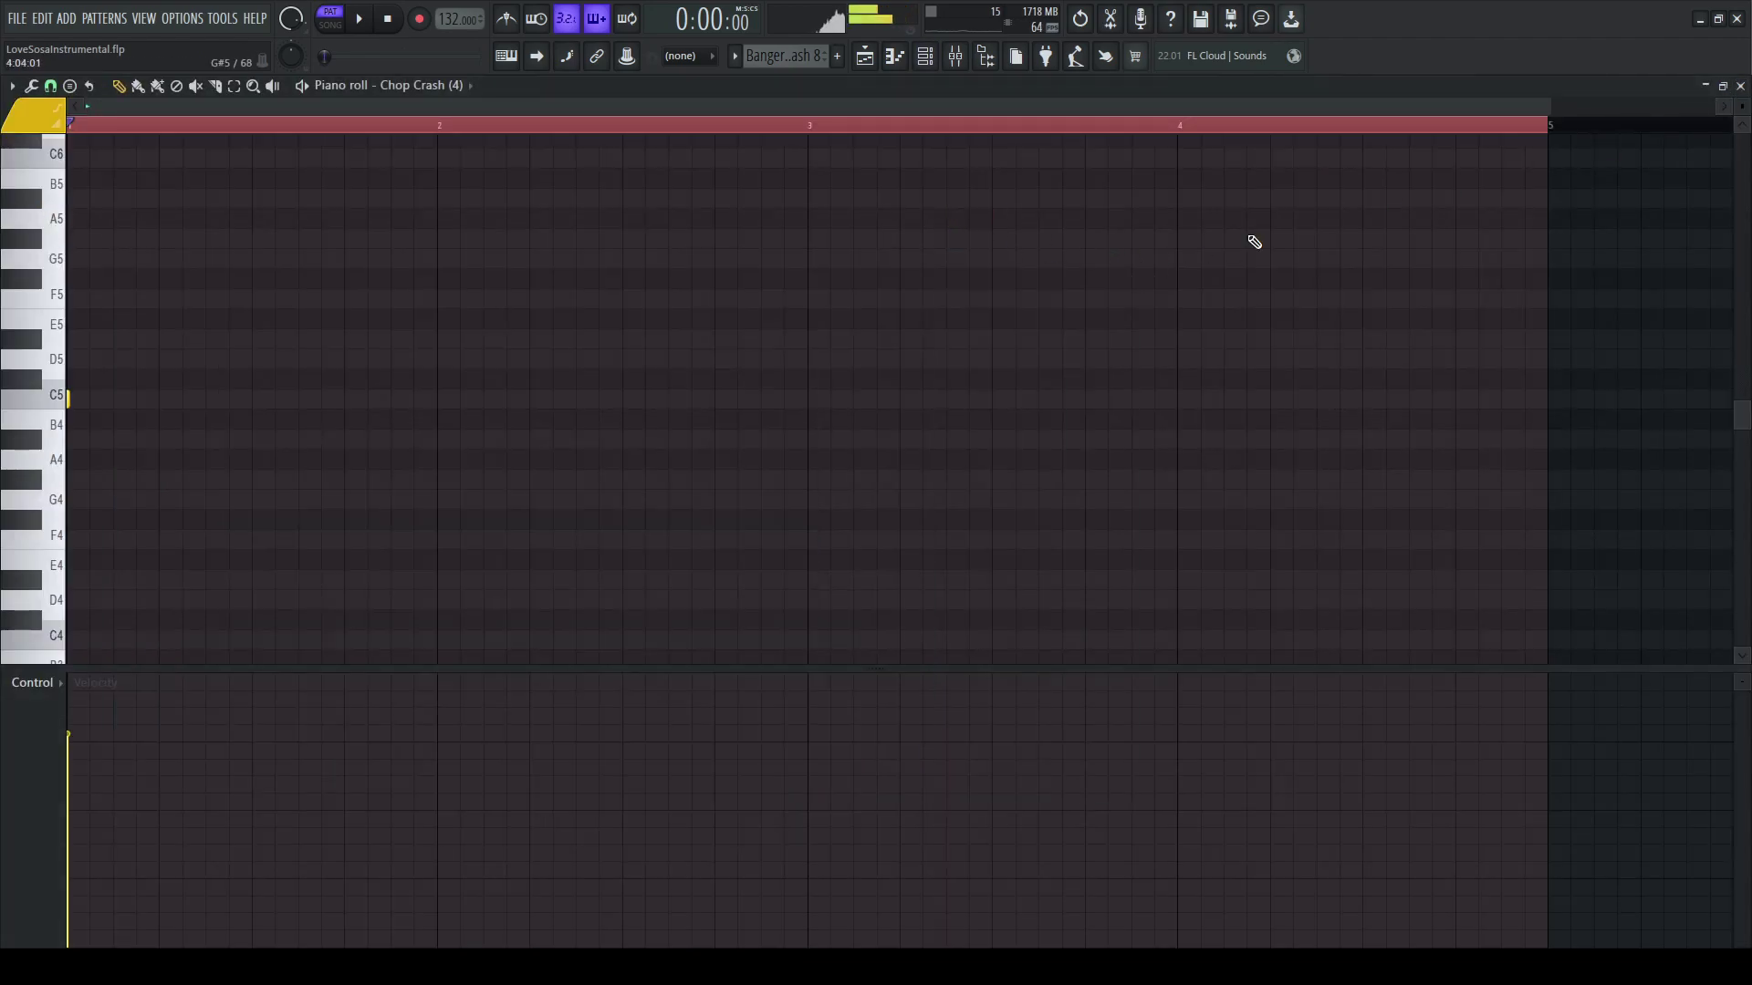
pyautogui.press('F5')
pyautogui.click(921, 265)
pyautogui.click(775, 431)
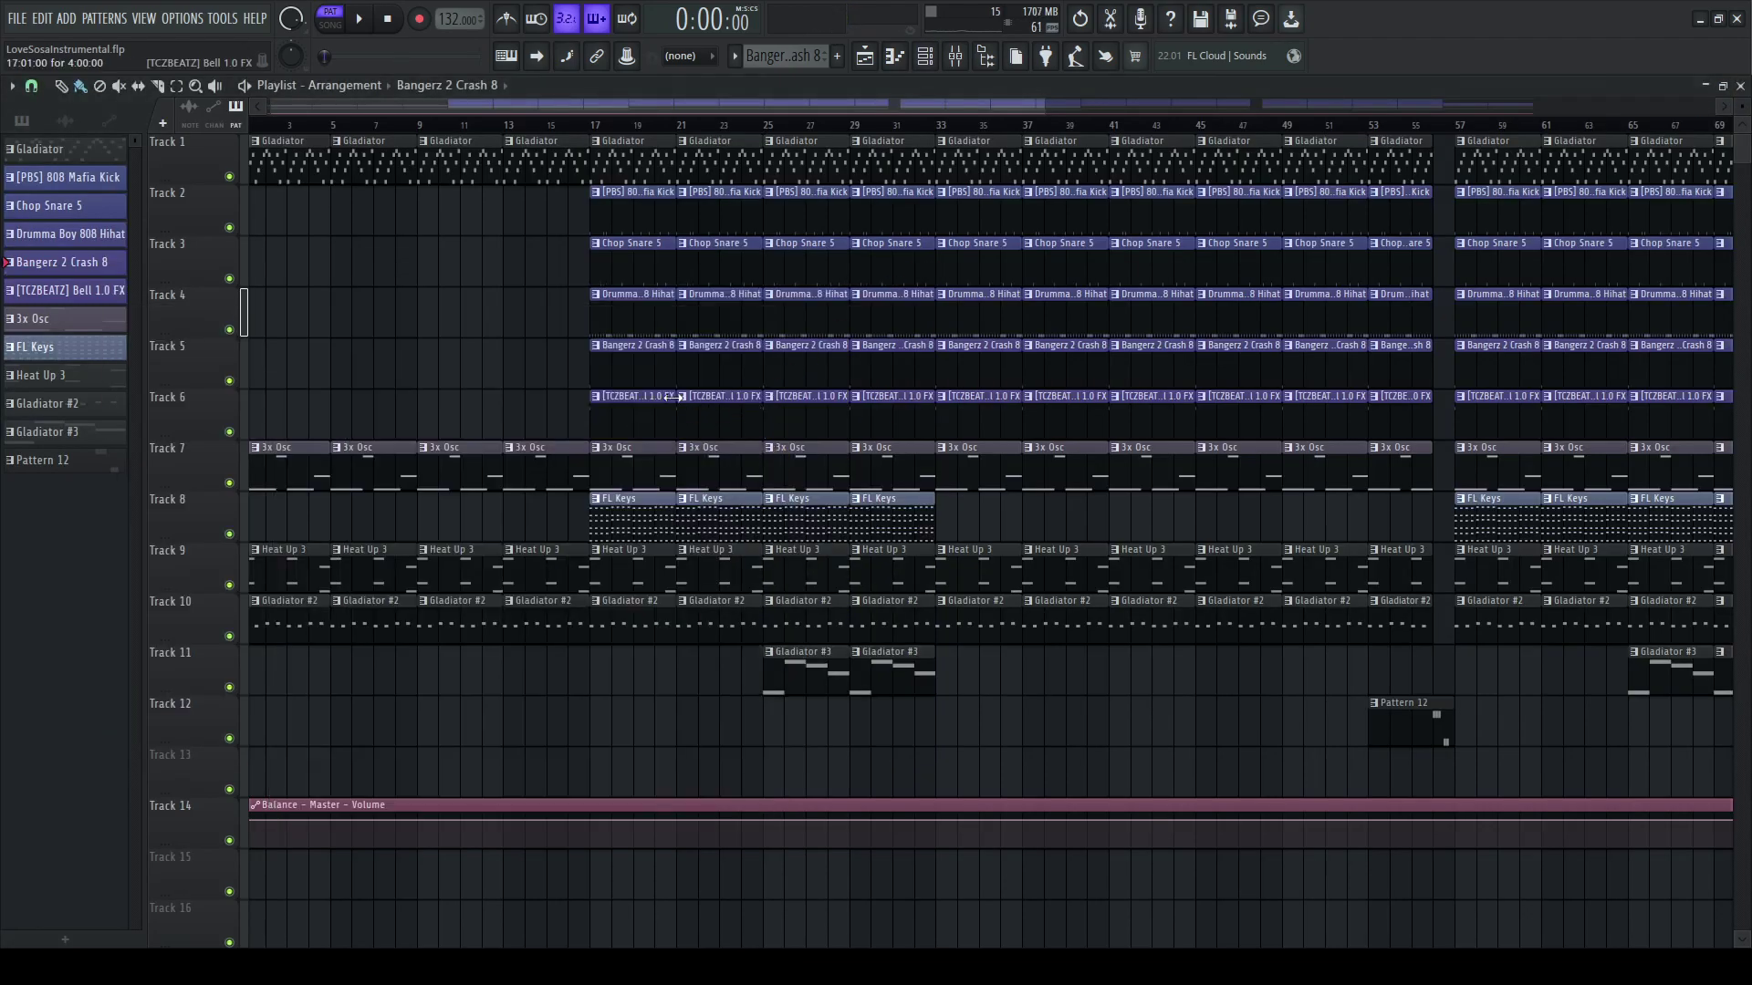
# Step: Play the [TCZBEATZ] Bell 1.0 FX pattern from Track 6, inspect its sampler settings and return to the playlist
pyautogui.doubleClick(610, 426)
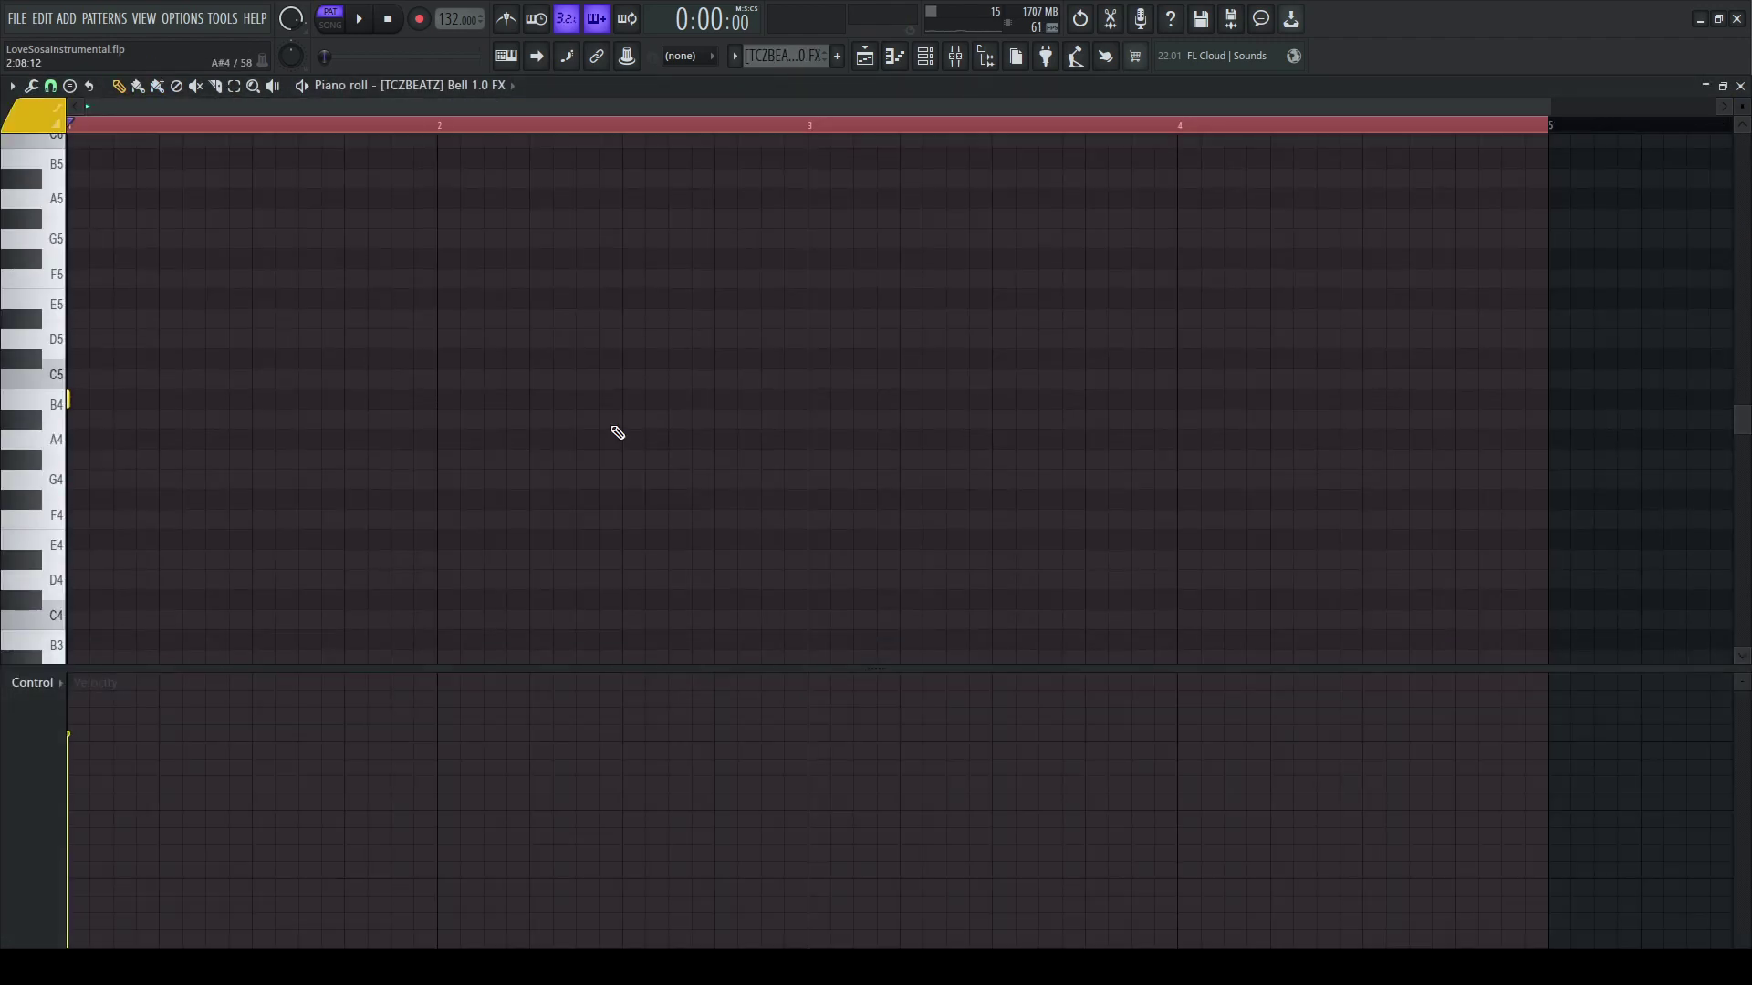
pyautogui.press('space')
pyautogui.click(924, 56)
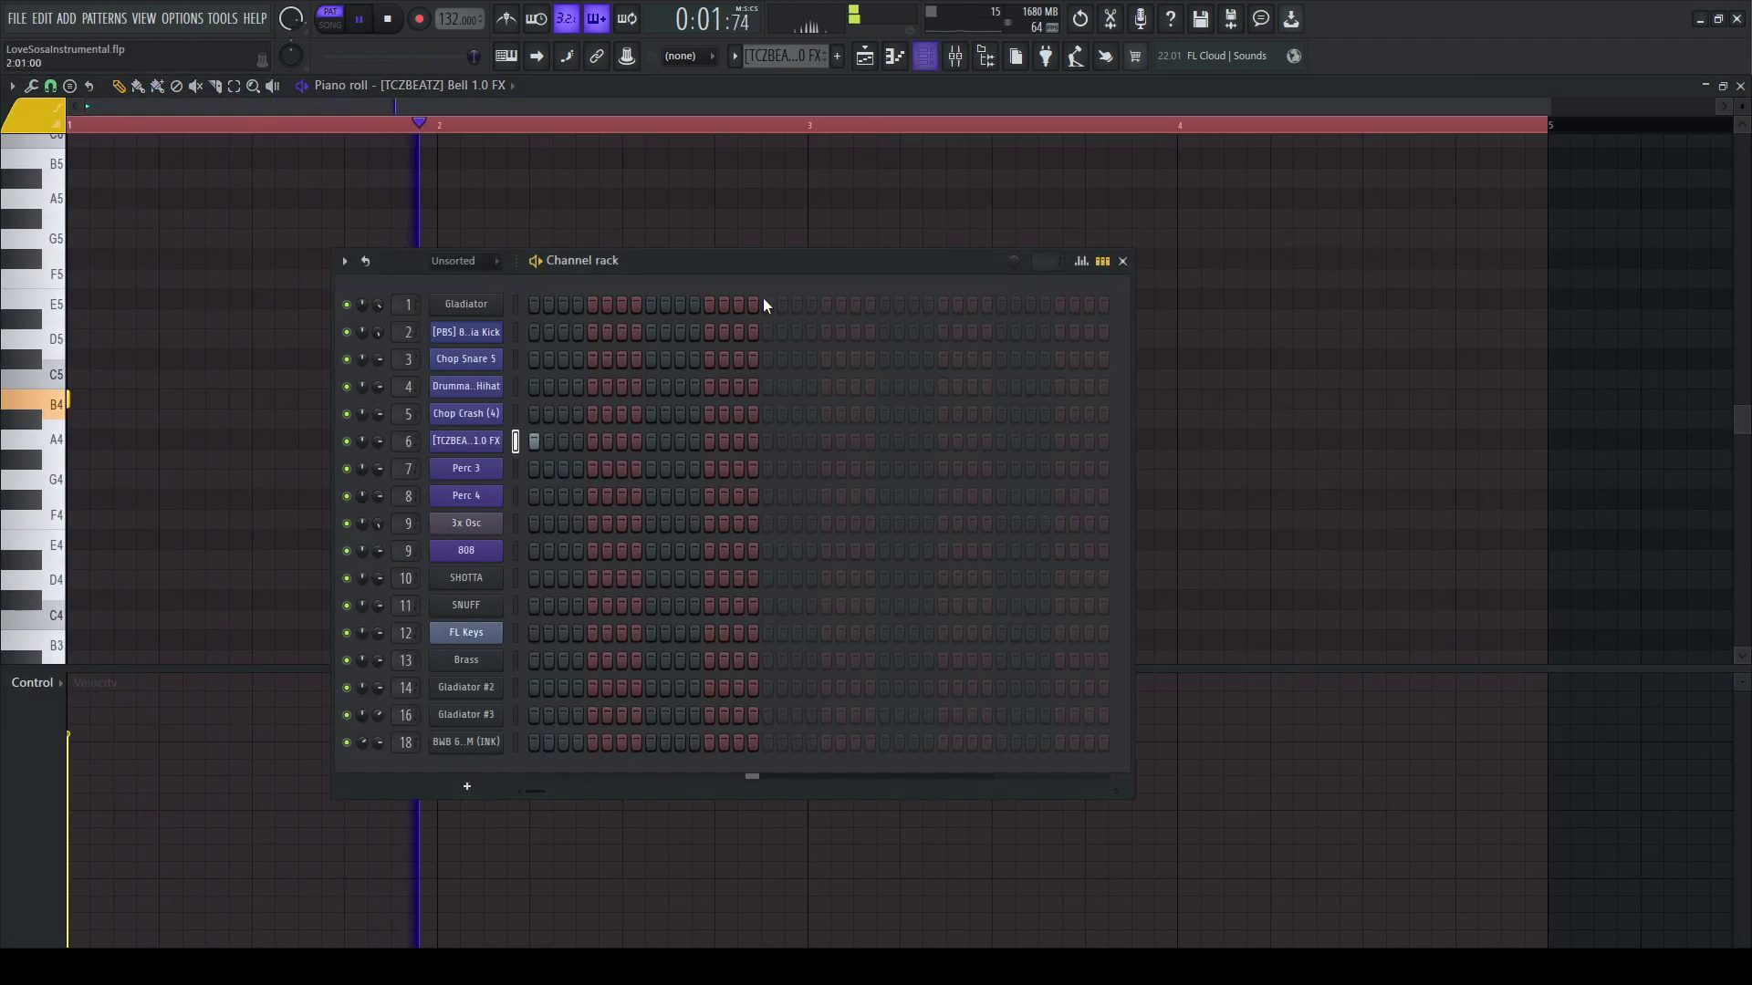
pyautogui.click(482, 442)
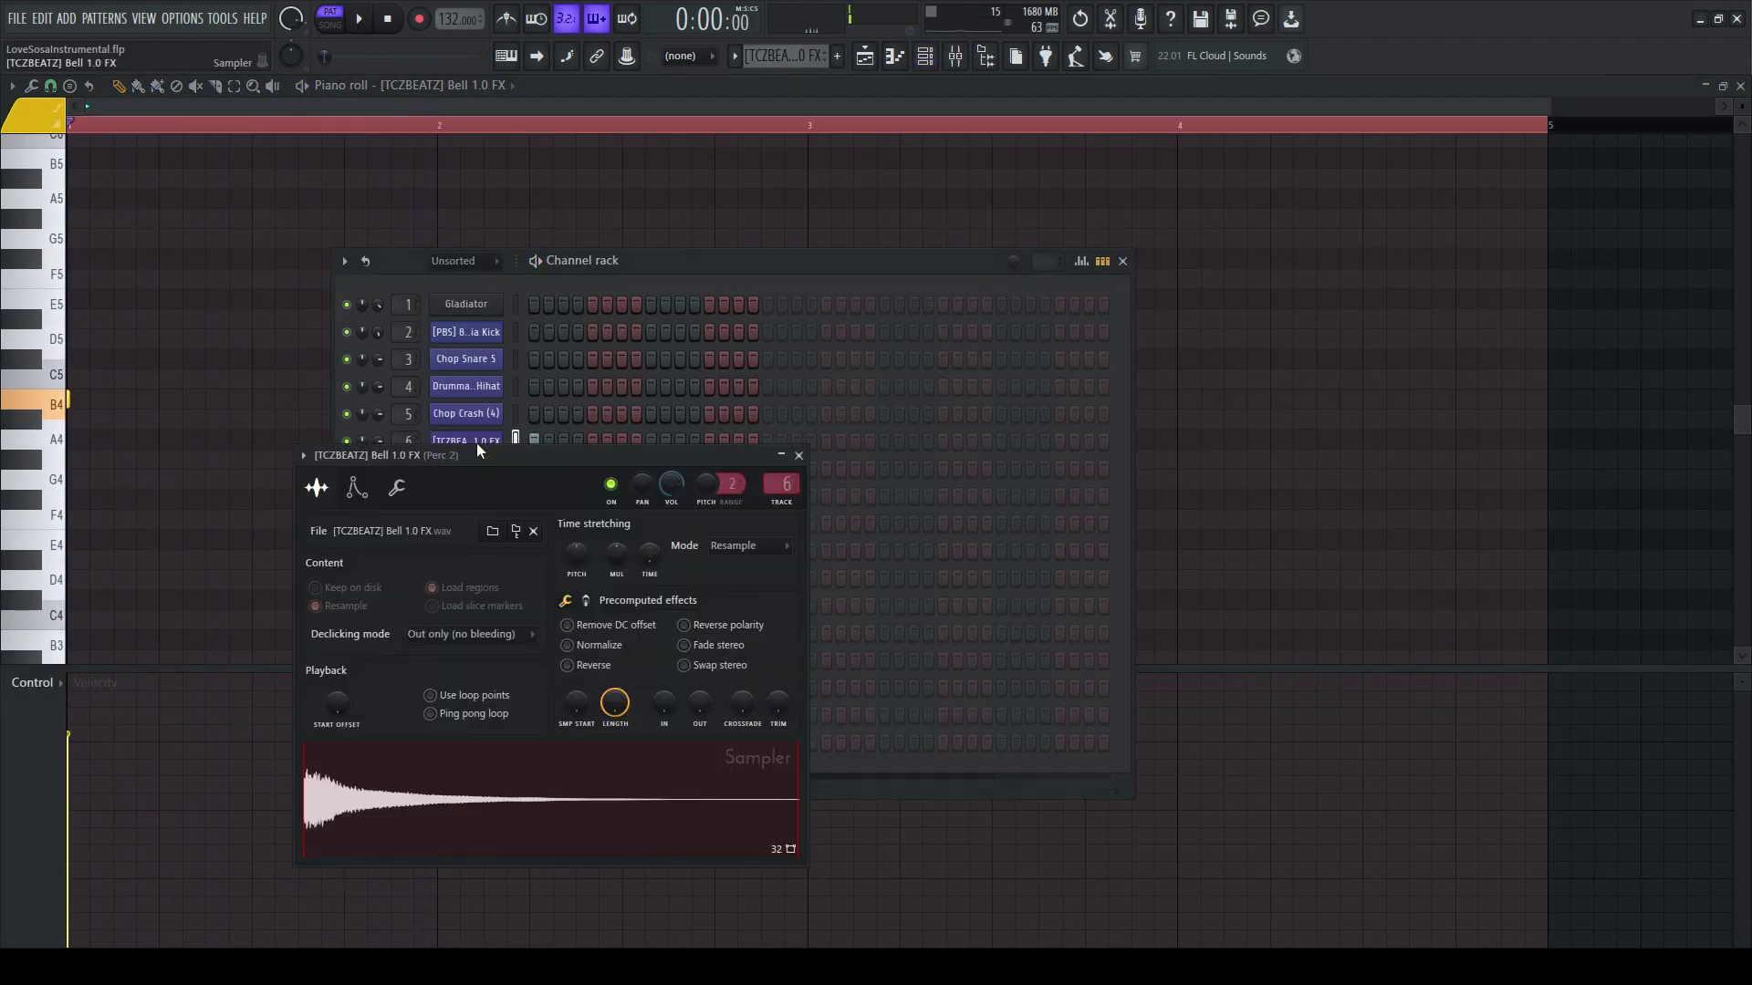
pyautogui.click(215, 327)
pyautogui.press('space')
pyautogui.press('F5')
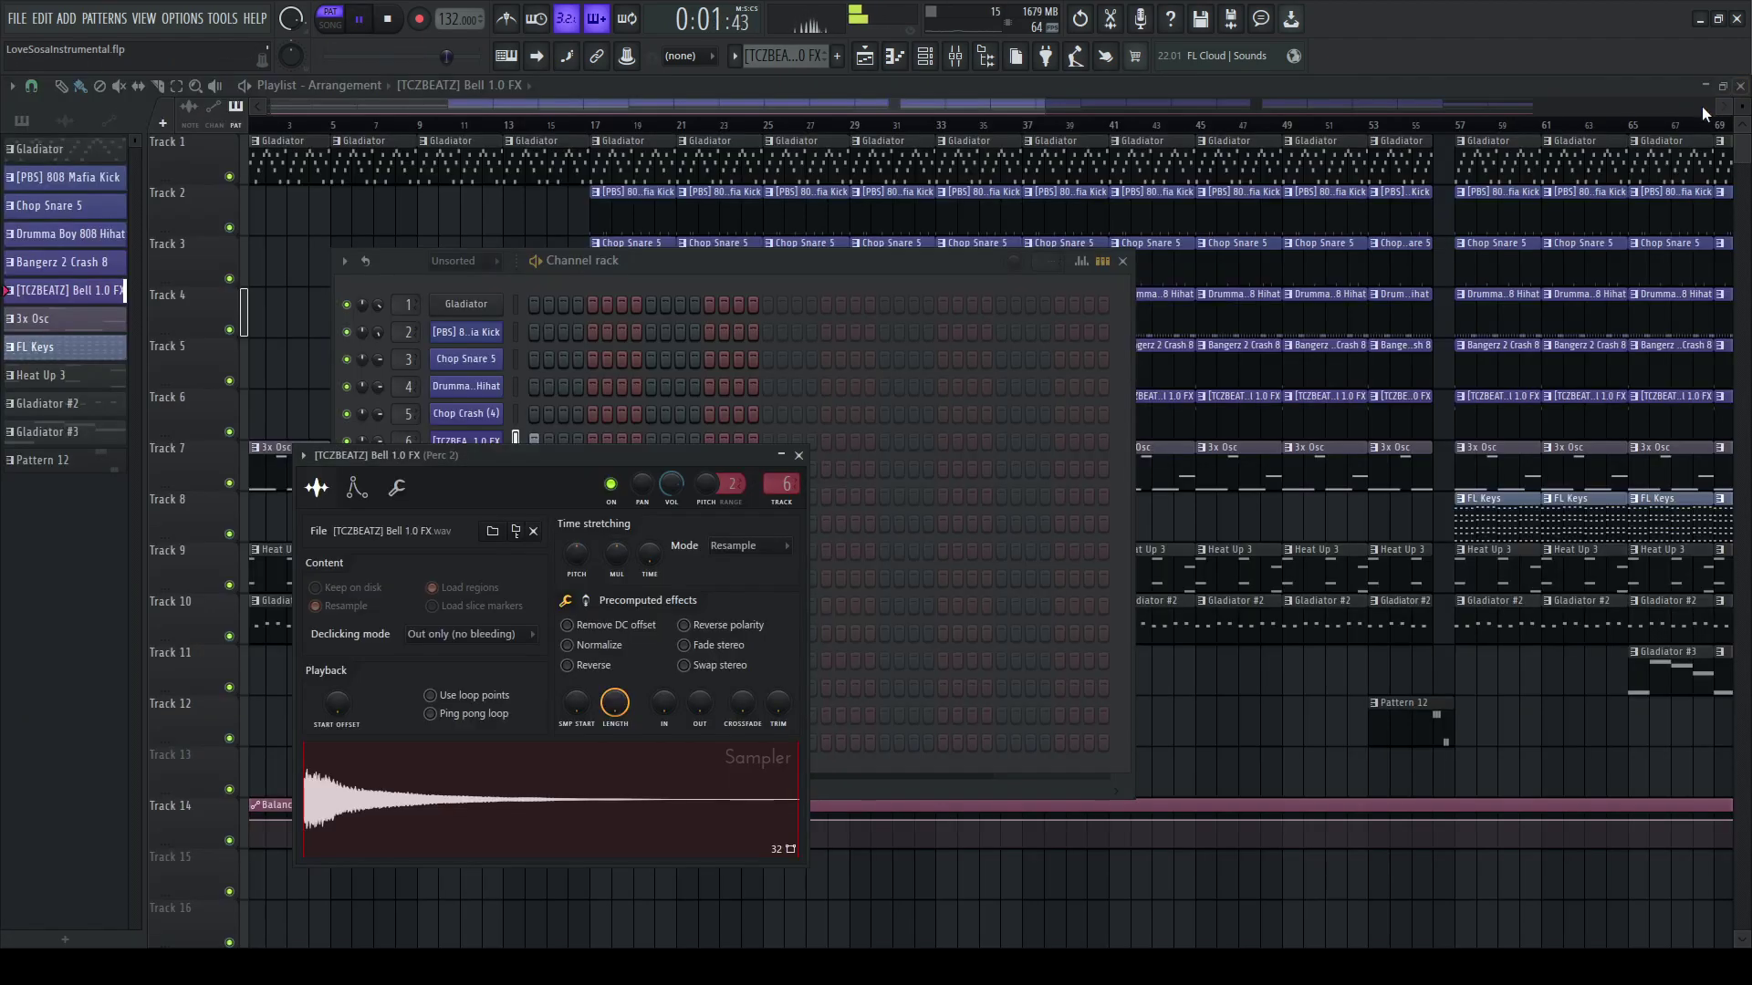
pyautogui.click(1123, 261)
pyautogui.click(798, 455)
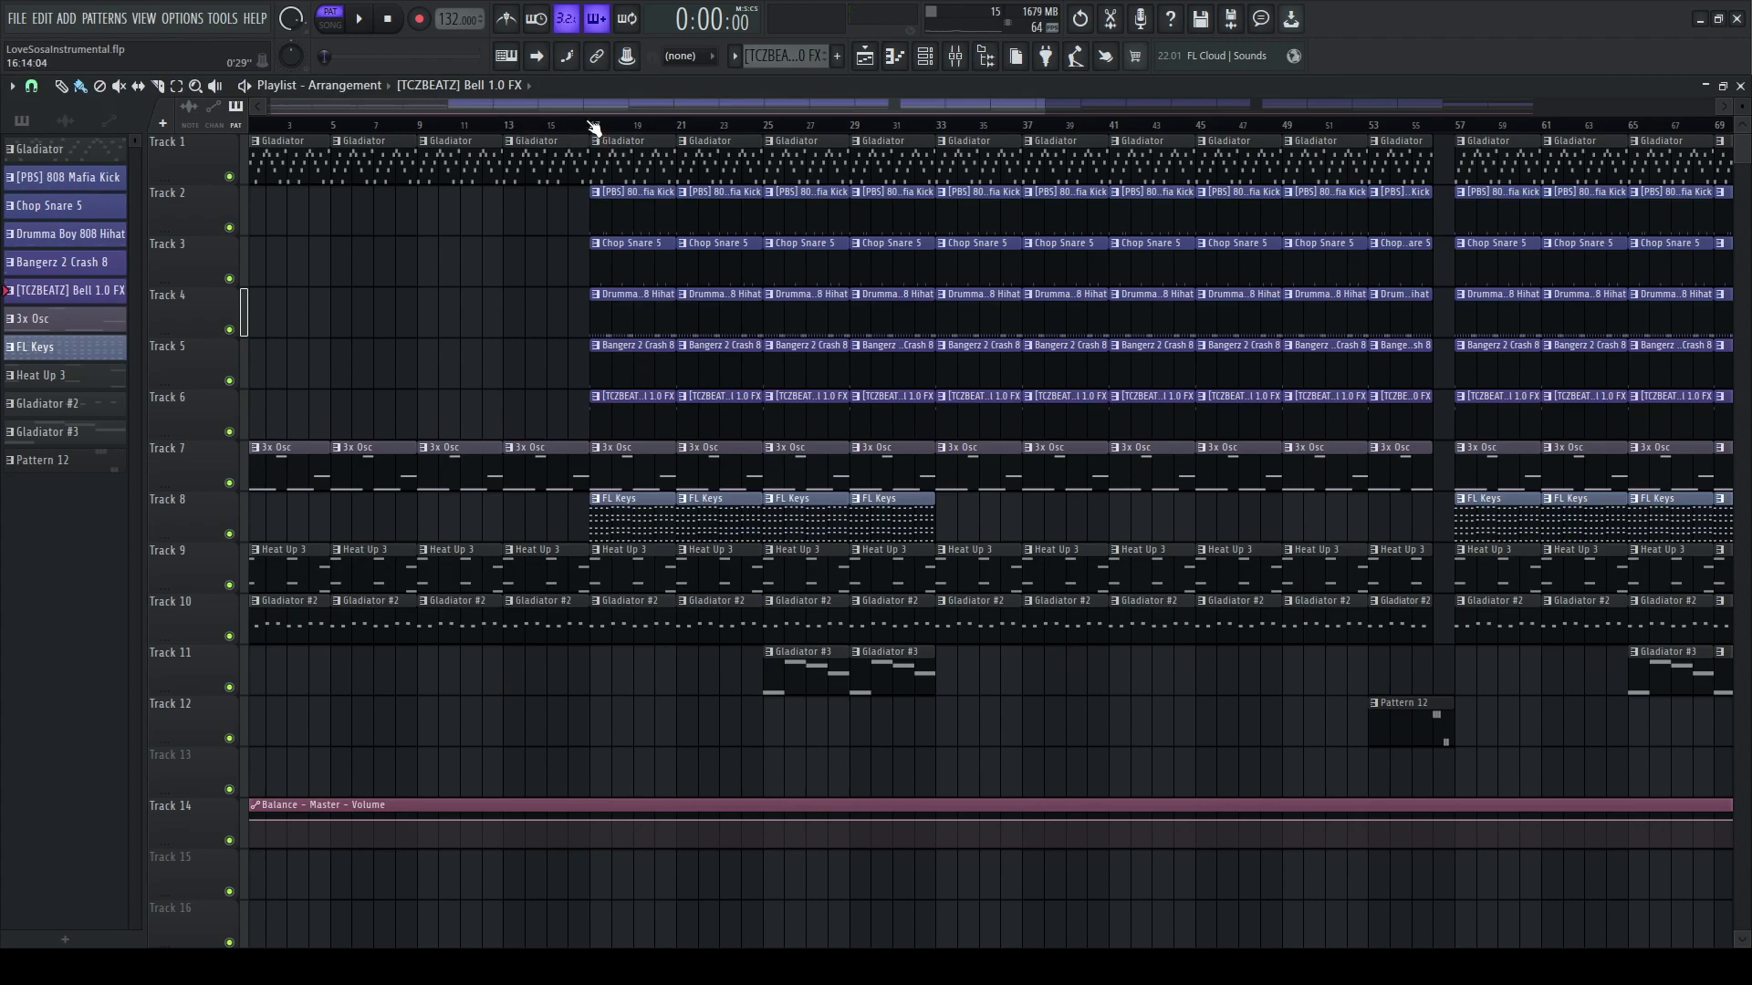
# Step: Select bars 17 to 25 in the playlist and play them with only Tracks 2 to 7 unmuted
pyautogui.moveTo(594, 128); pyautogui.dragTo(712, 129)
pyautogui.scroll(5, 988, 151)
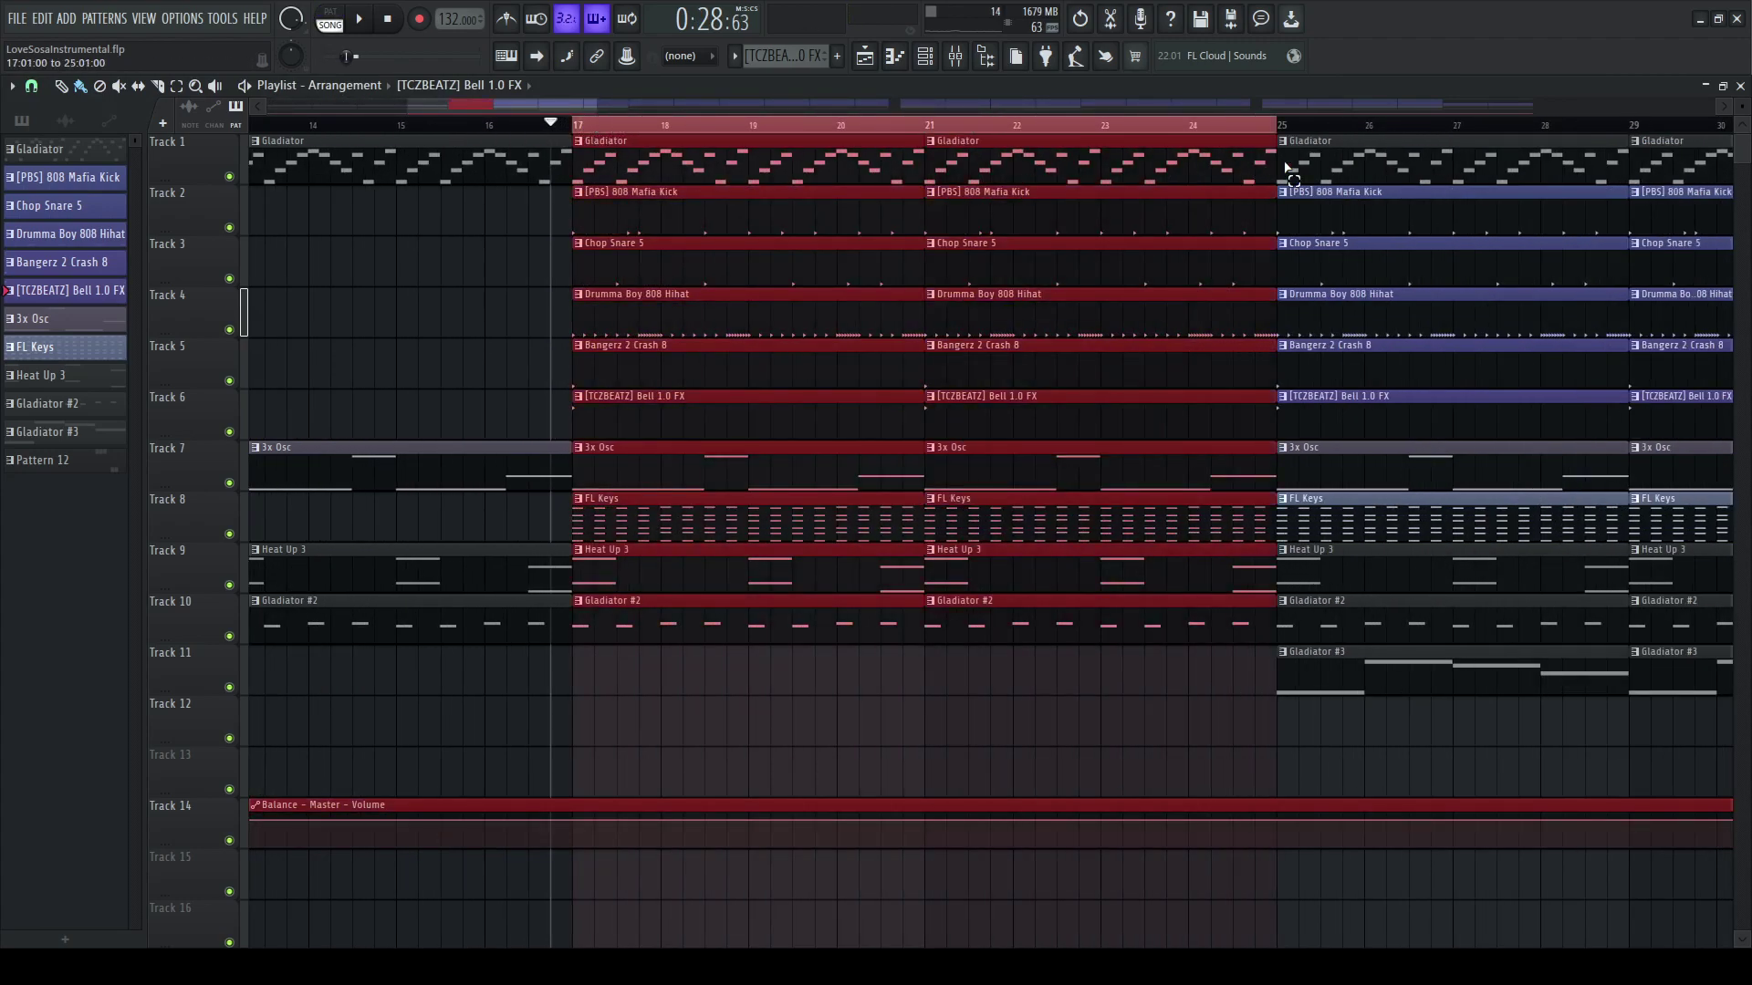
pyautogui.keyDown('ctrl'); pyautogui.click(229, 227); pyautogui.keyUp('ctrl')
pyautogui.moveTo(239, 291); pyautogui.dragTo(236, 497)
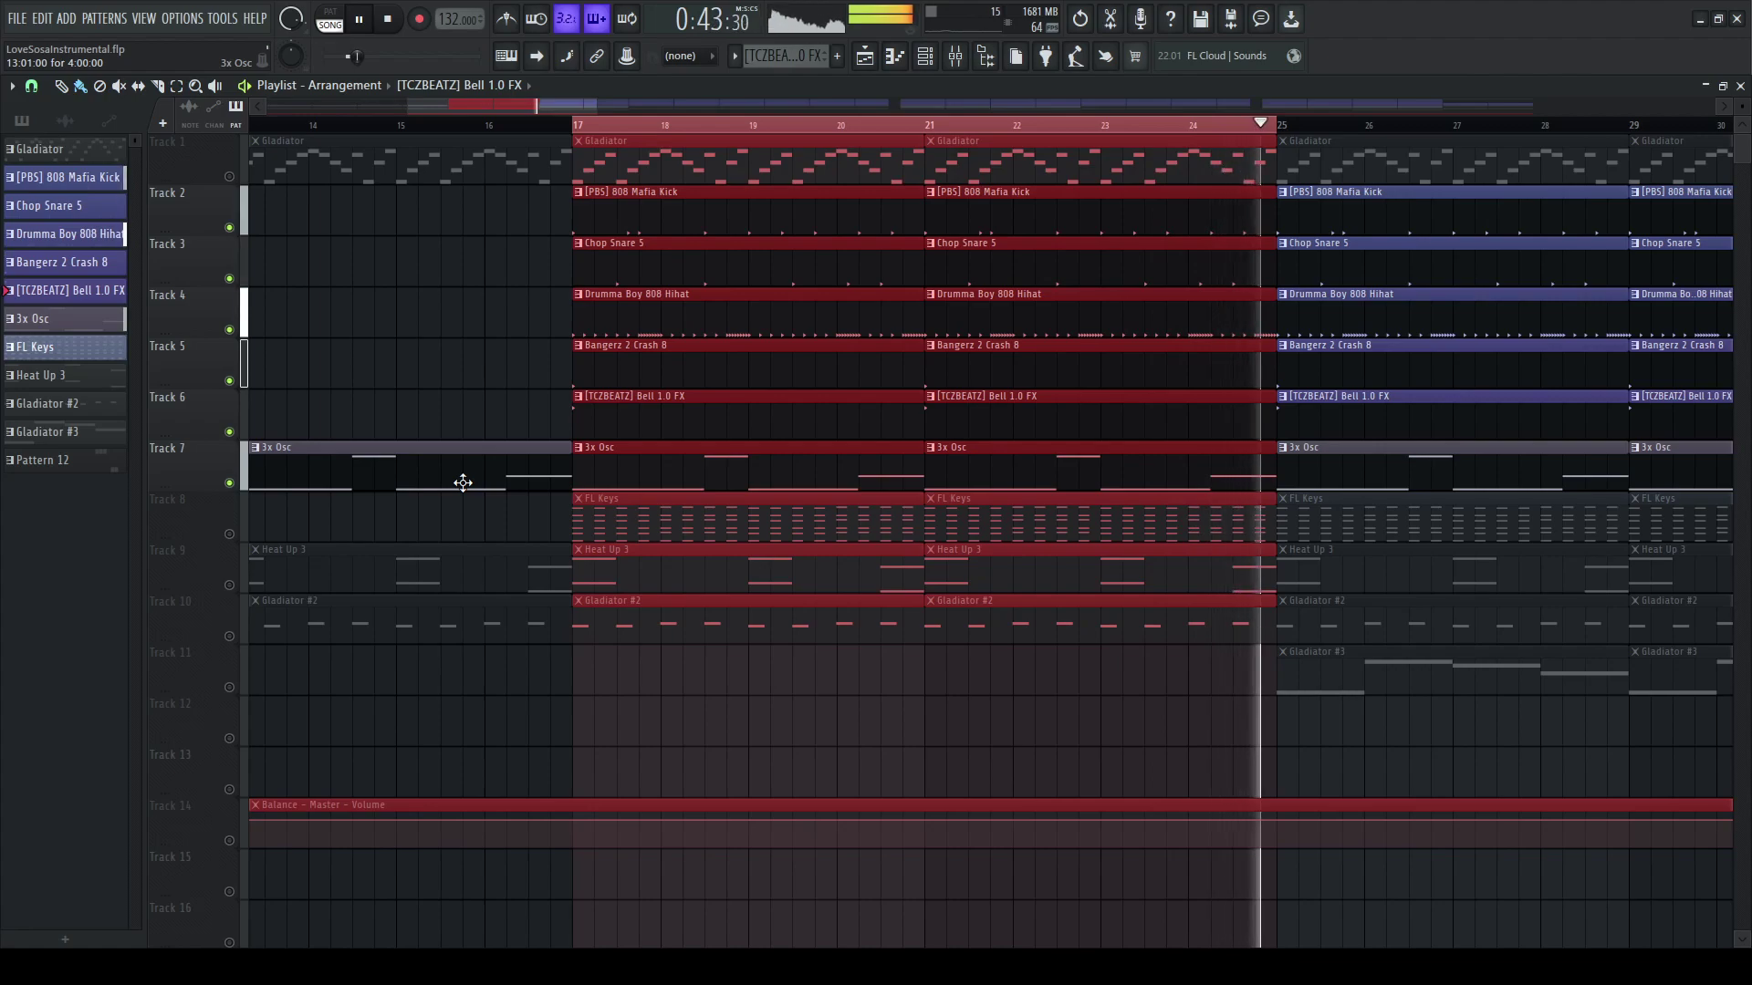
pyautogui.press('space')
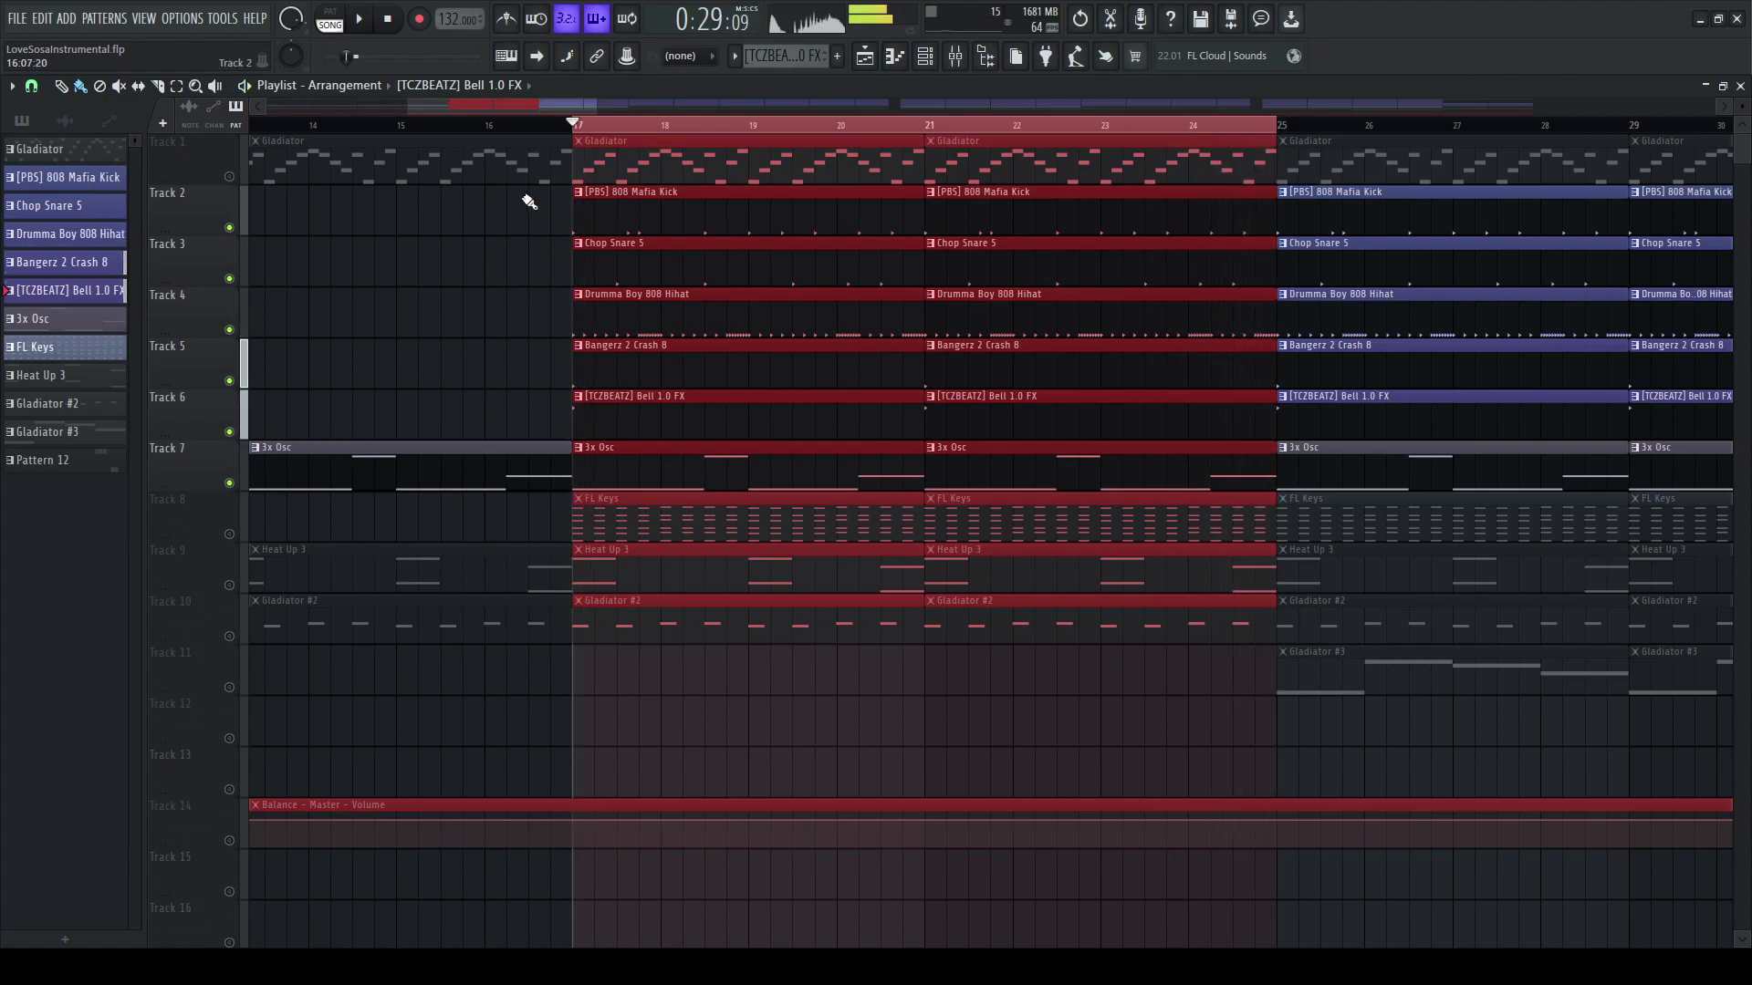
# Step: Clear the time selection, unmute all tracks and play the full arrangement from the start to the fade-out
pyautogui.click(580, 146)
pyautogui.click(230, 229)
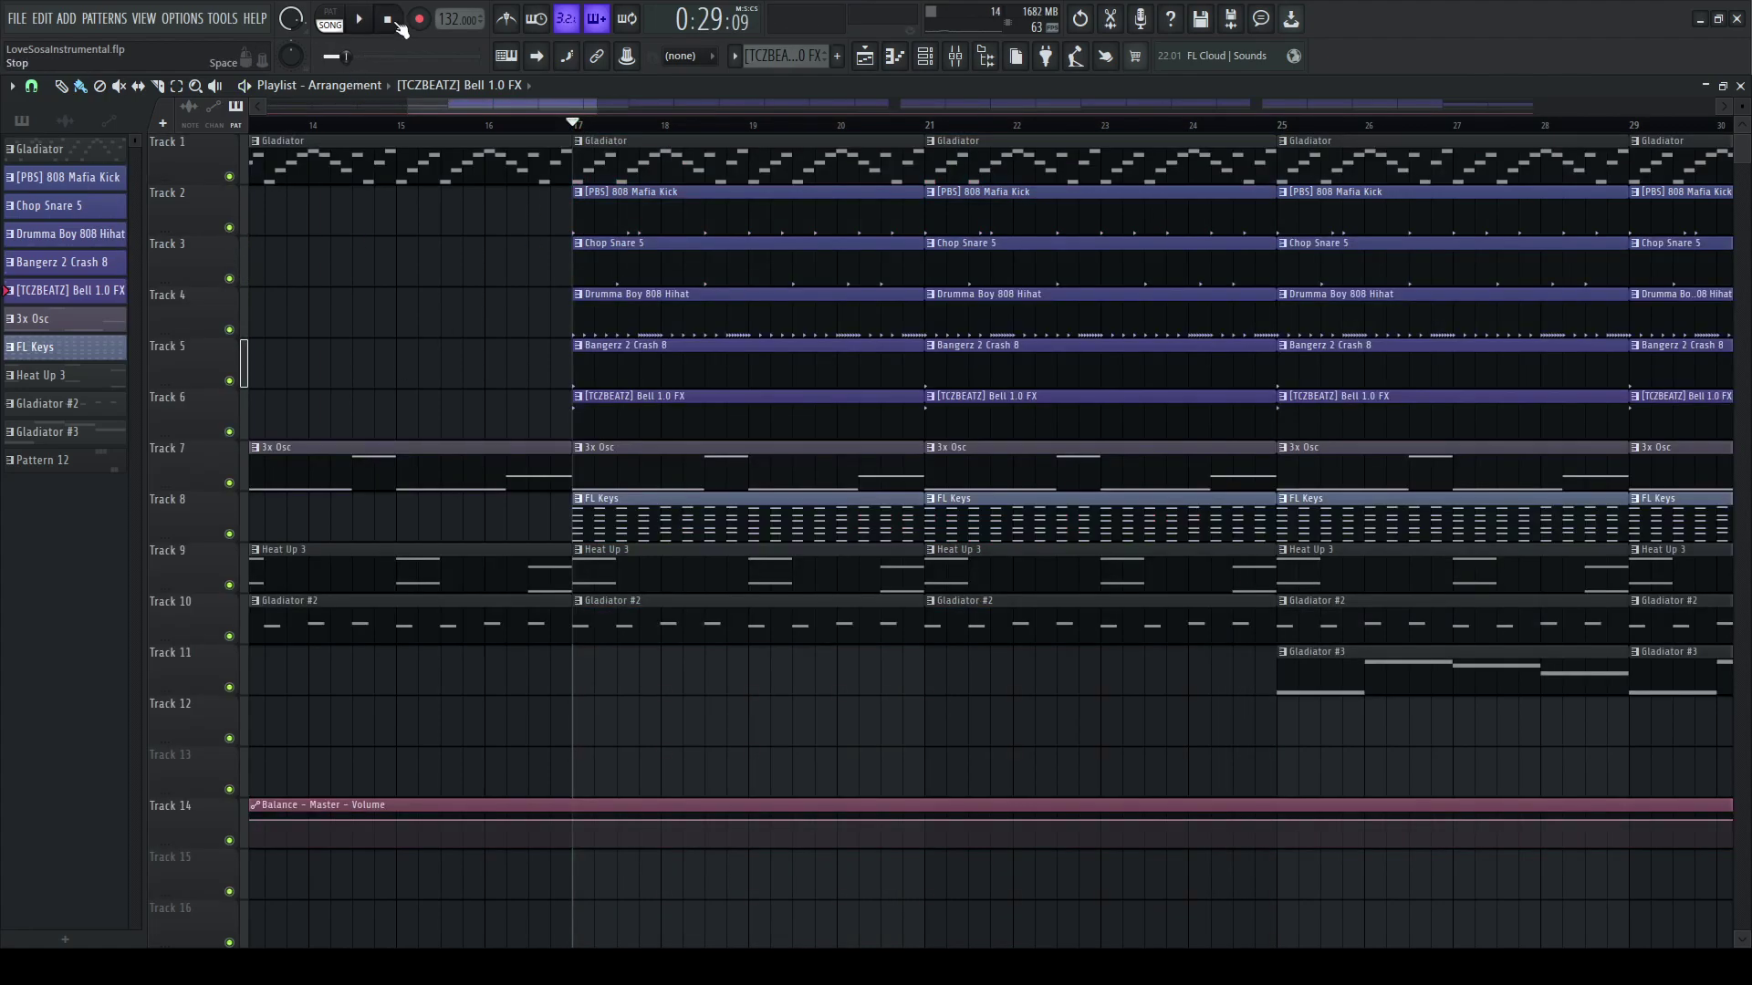
pyautogui.scroll(-5, 417, 278)
pyautogui.press('space')
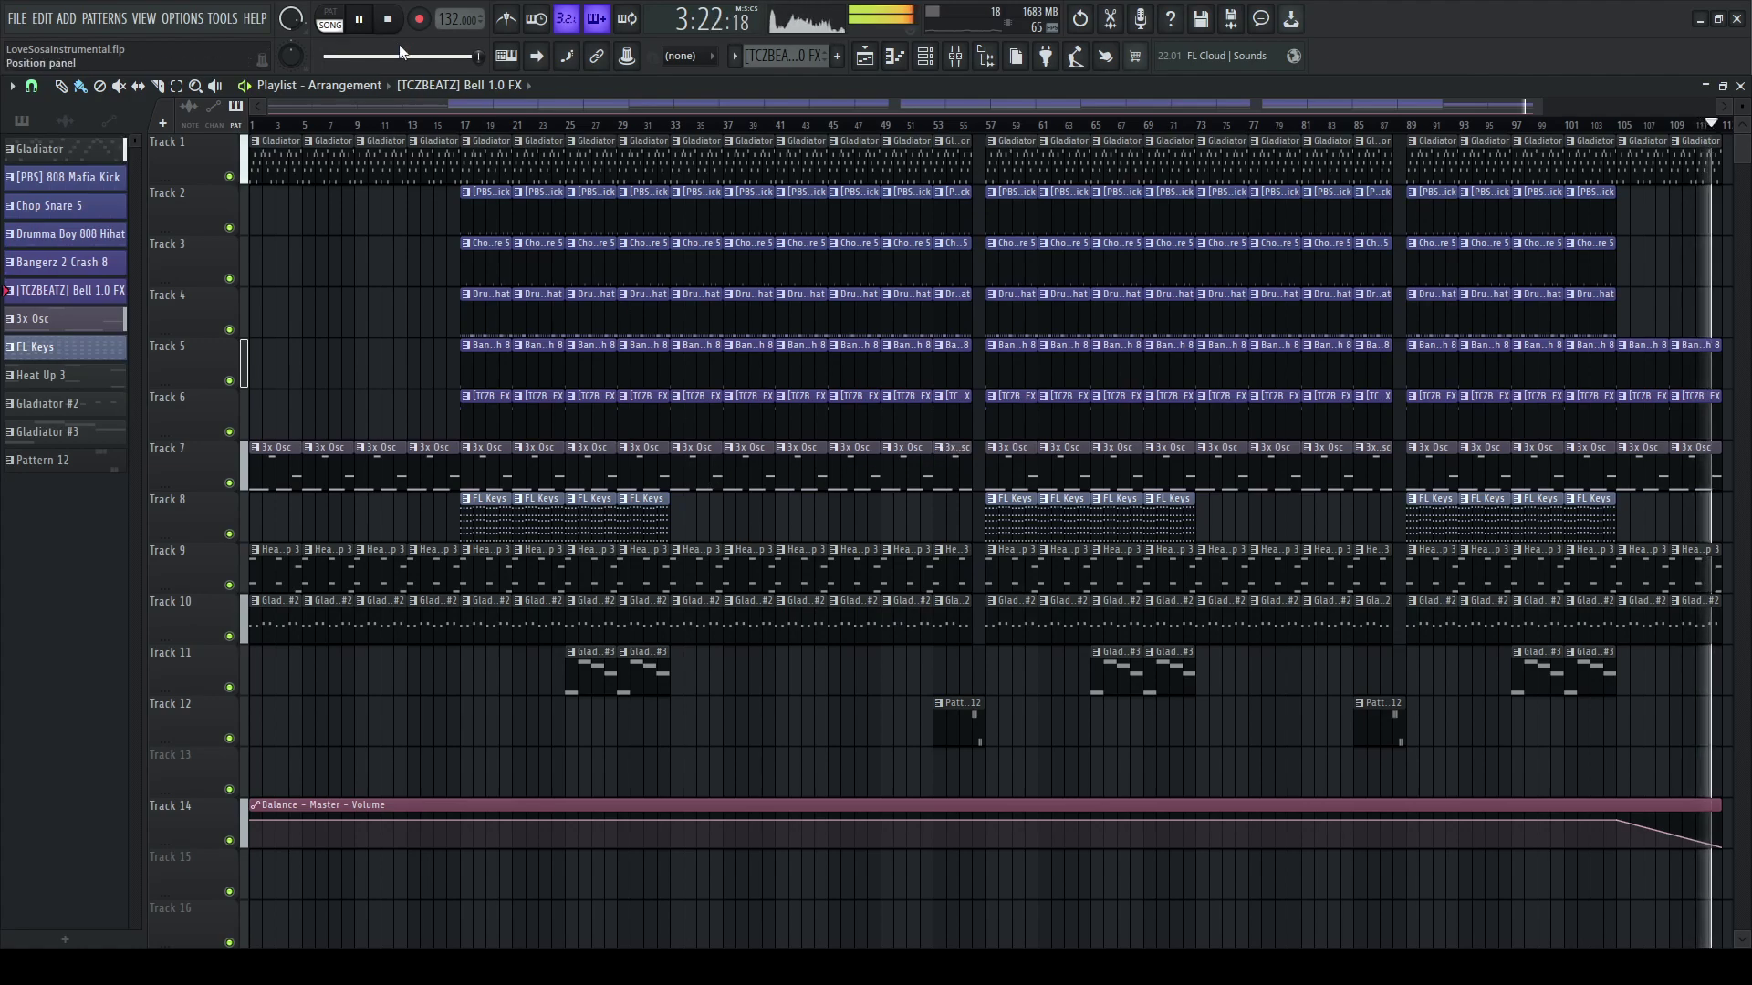
pyautogui.click(390, 21)
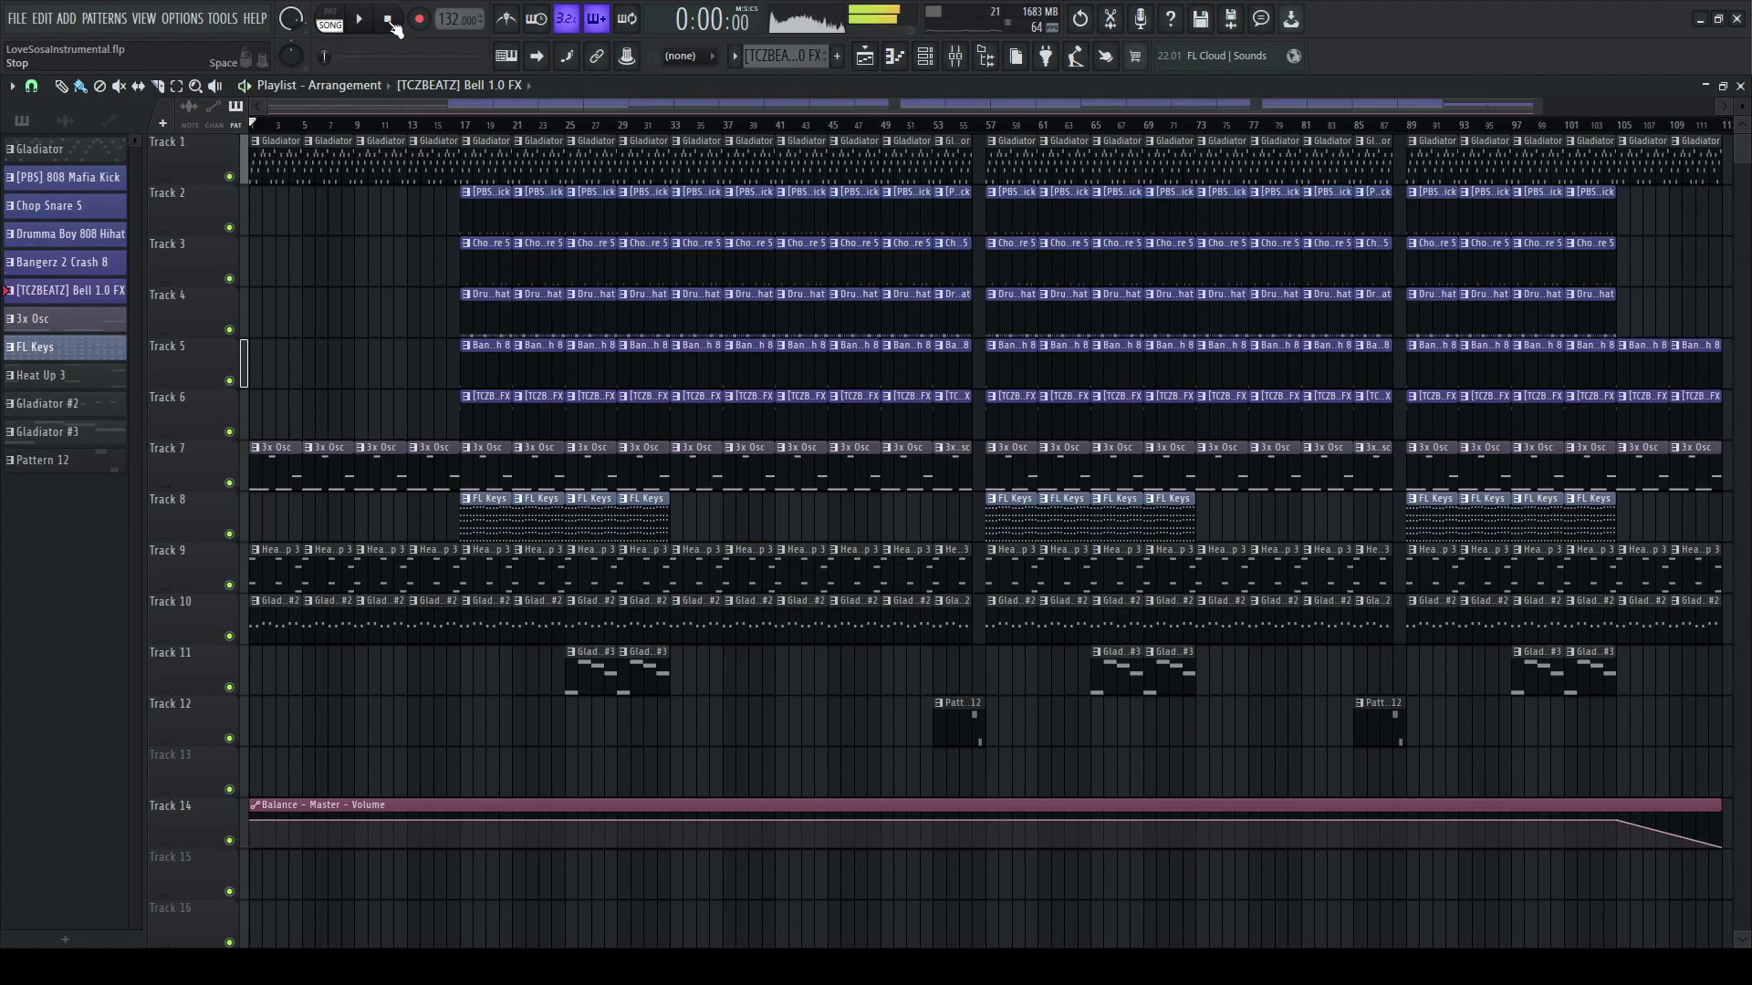